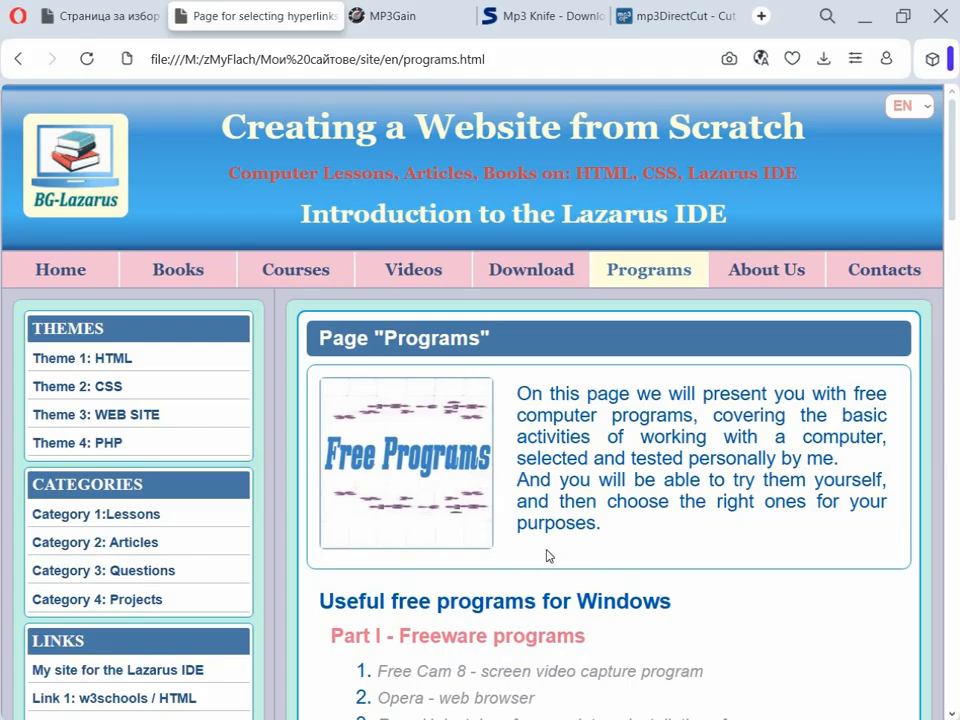
# Step: Look through the freeware and open-source program lists on the Programs page
pyautogui.scroll(-2, 550, 545)
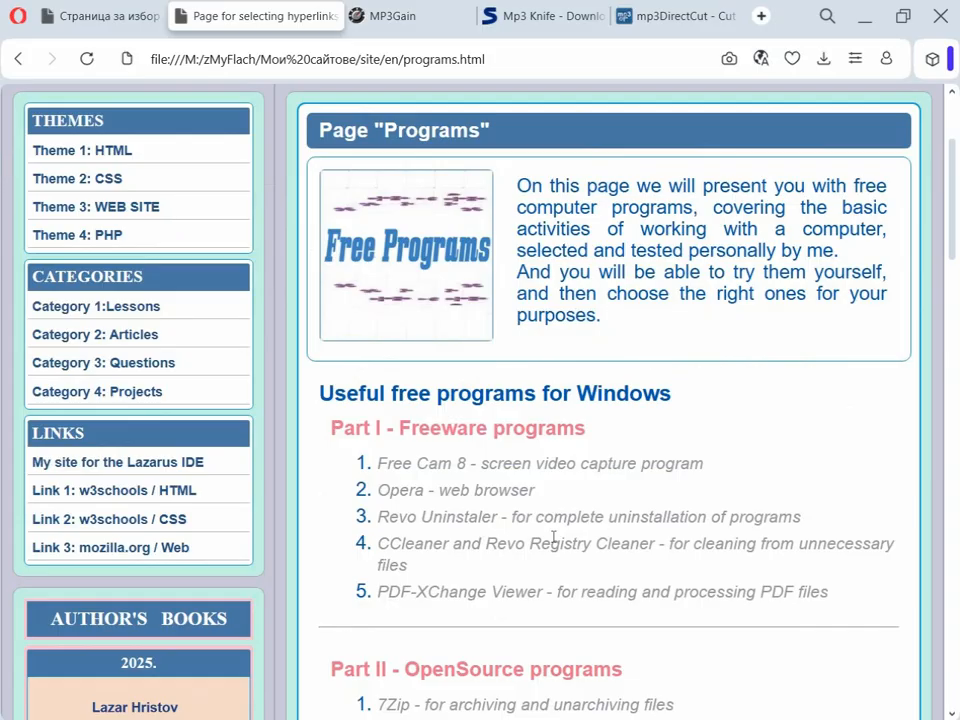
pyautogui.scroll(-1, 553, 537)
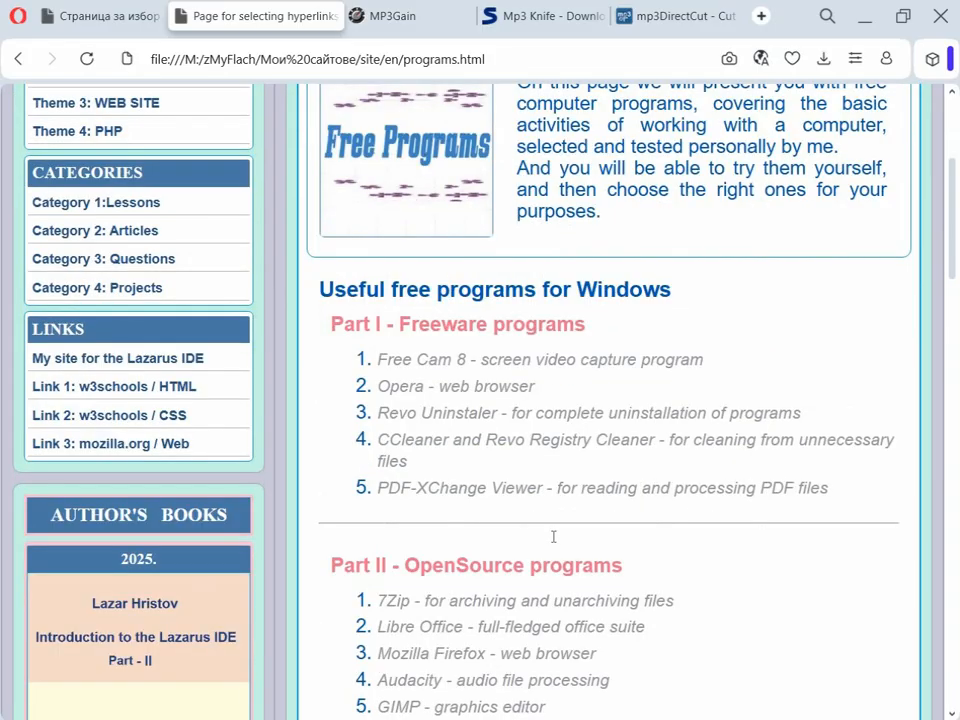
pyautogui.scroll(-1, 561, 540)
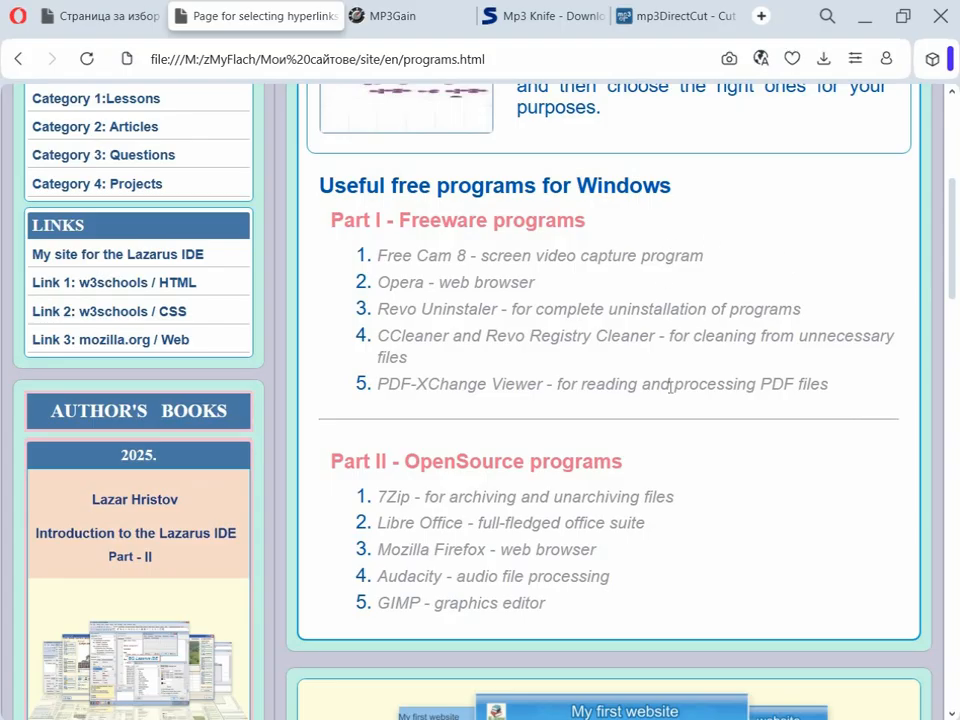
pyautogui.scroll(2, 669, 385)
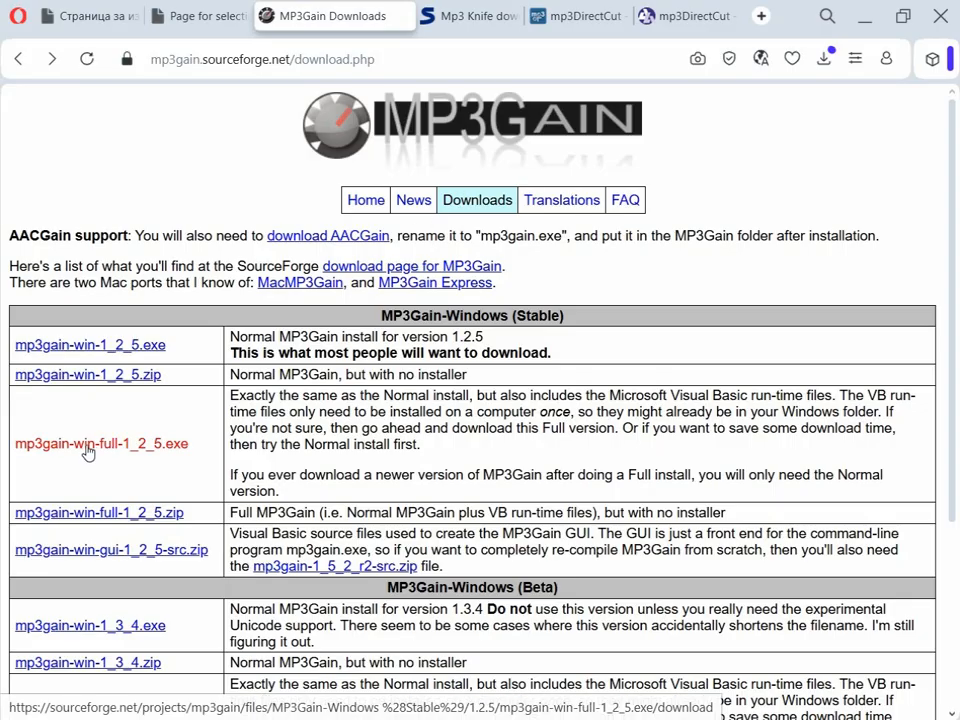
# Step: Download the full stable MP3Gain installer mp3gain-win-full-1_2_5.exe and save it to the desktop
pyautogui.click(88, 452)
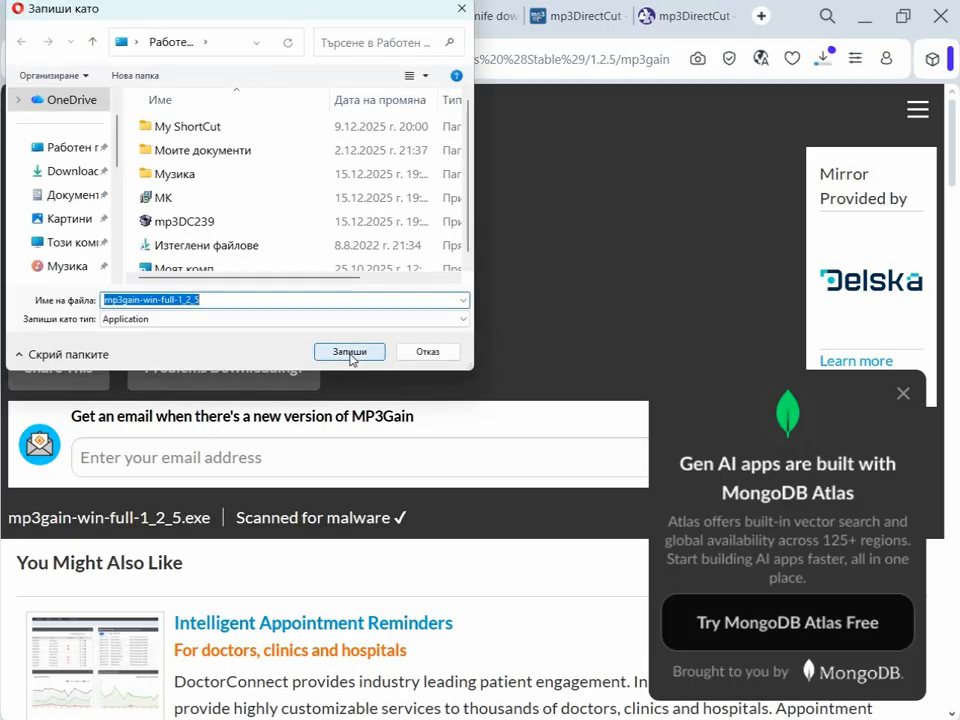
pyautogui.click(350, 352)
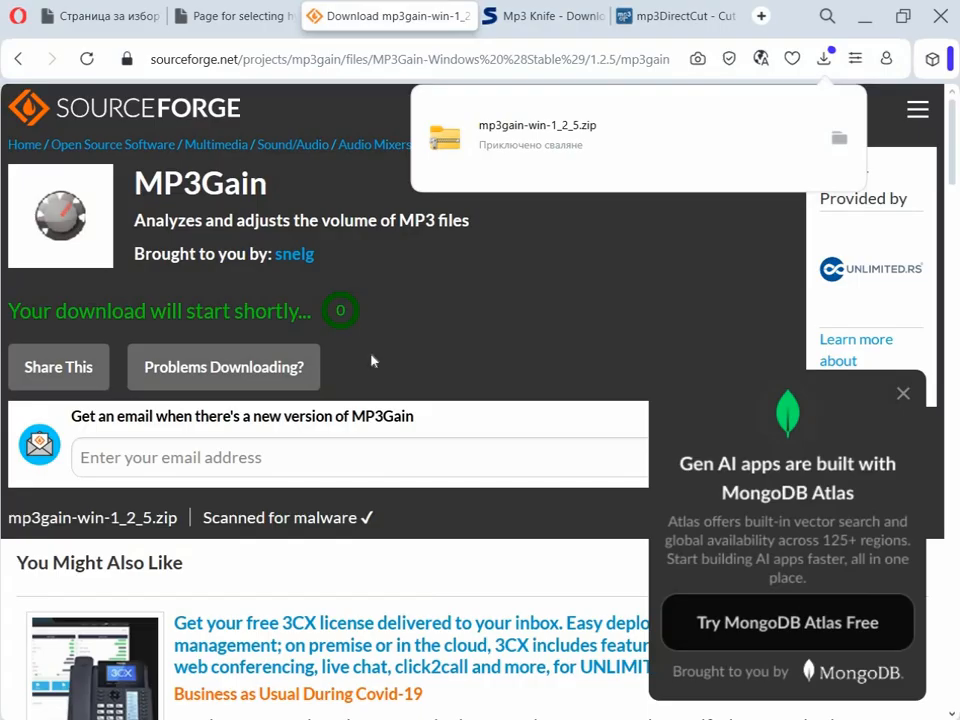
# Step: Download Mp3 Knife from Softpedia through External Mirror 1 and save the installer as MK on the desktop
pyautogui.click(556, 29)
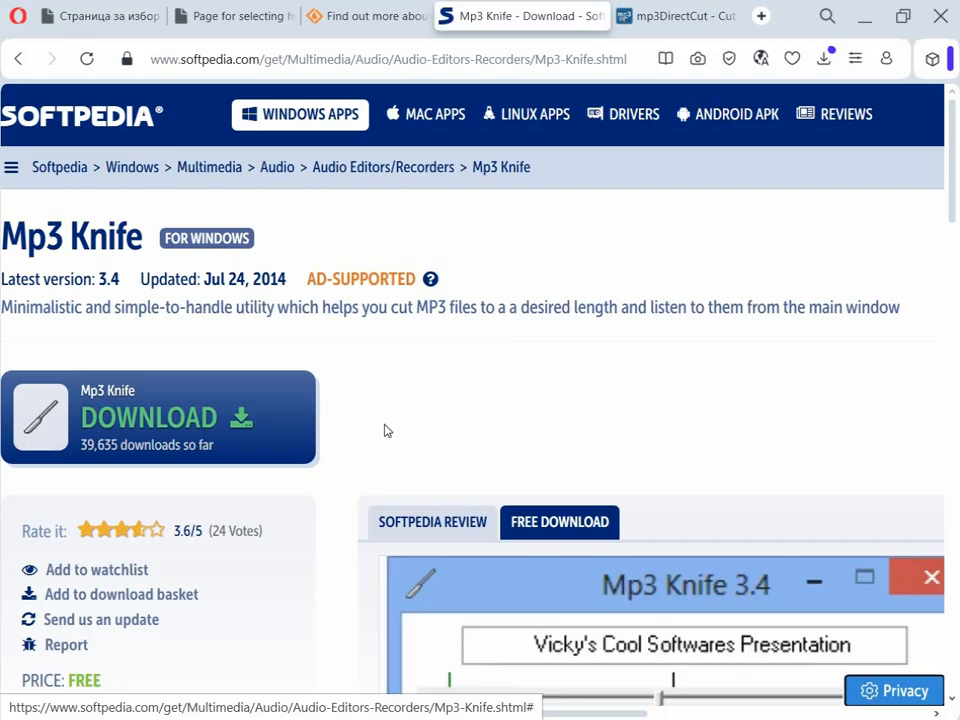
pyautogui.click(201, 432)
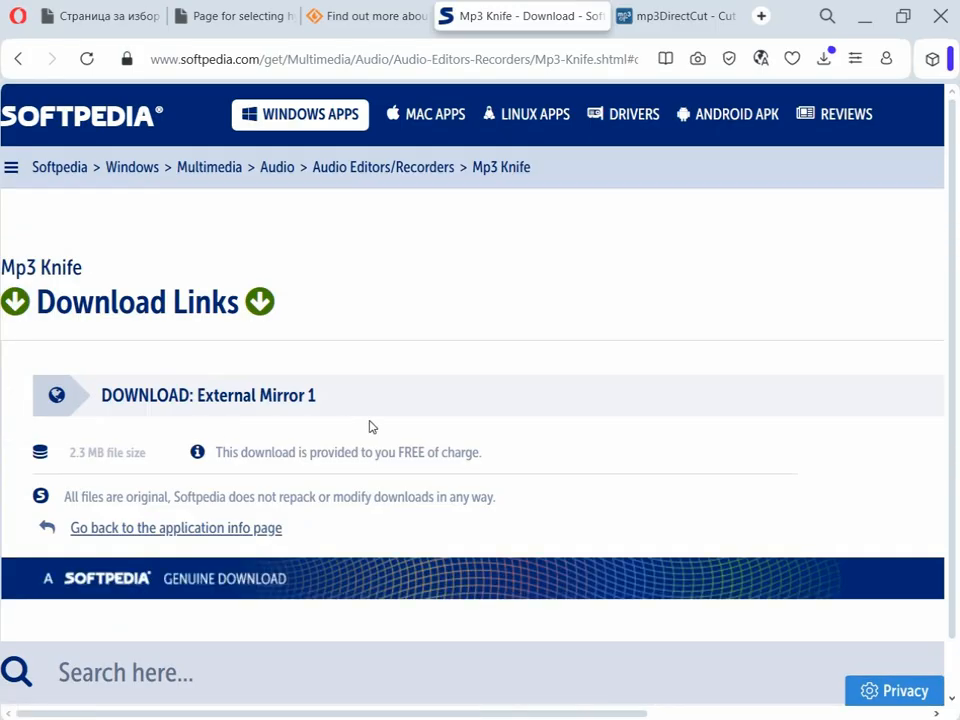
pyautogui.scroll(-1, 371, 427)
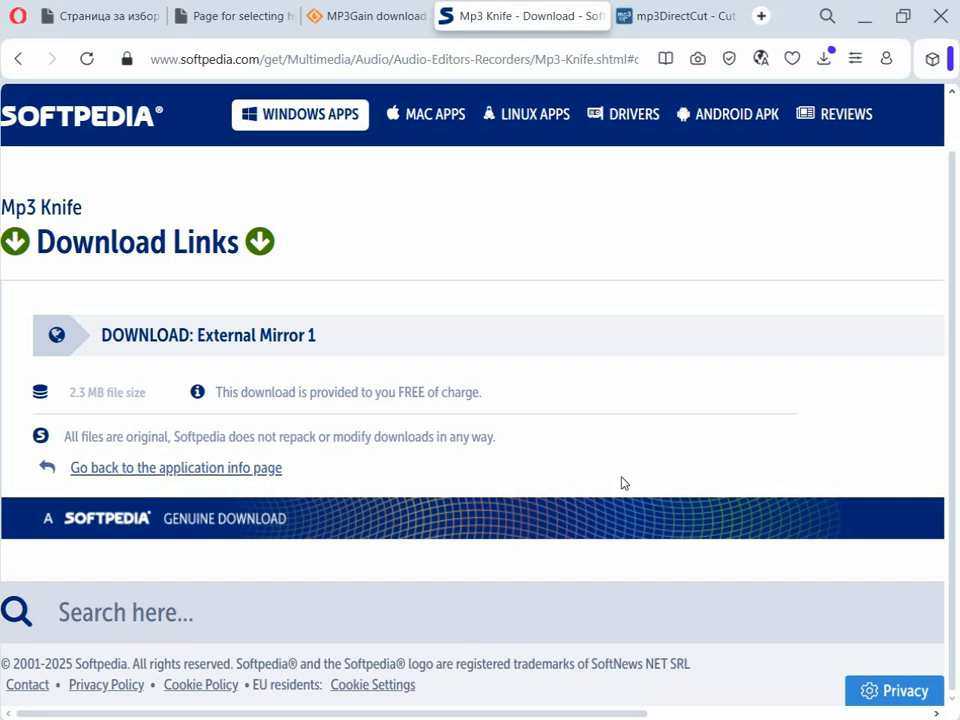
pyautogui.click(299, 340)
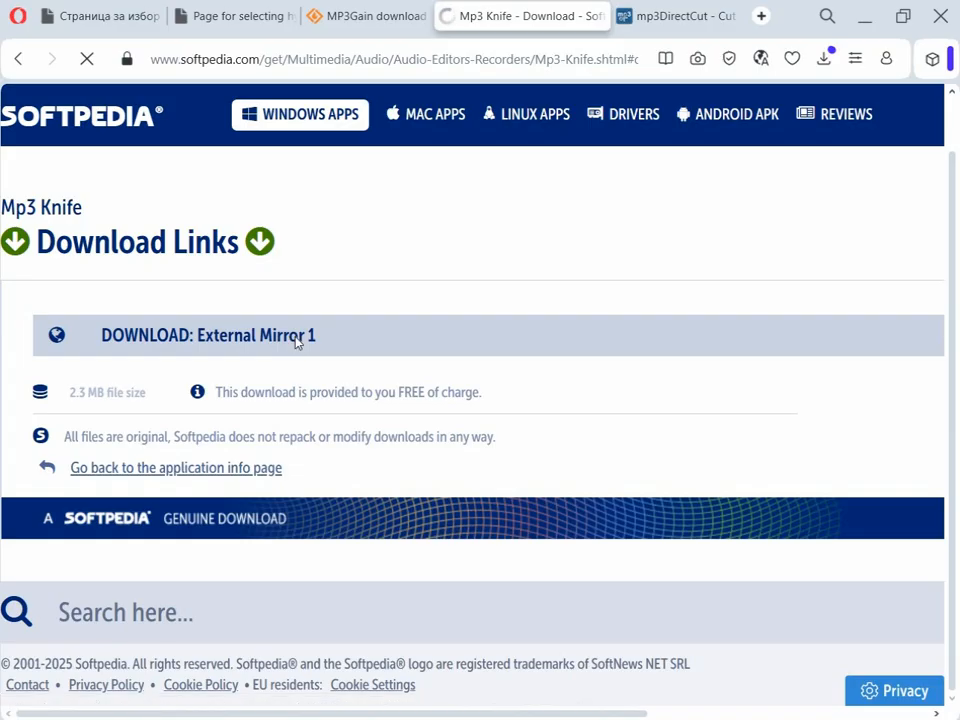
pyautogui.scroll(-2, 610, 448)
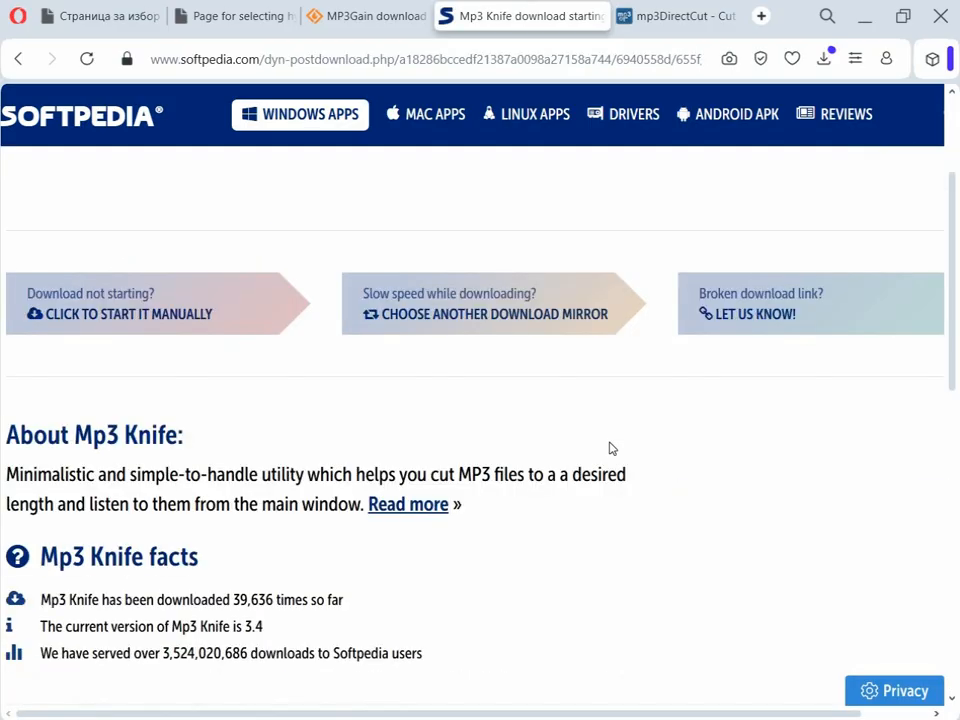
pyautogui.scroll(2, 610, 448)
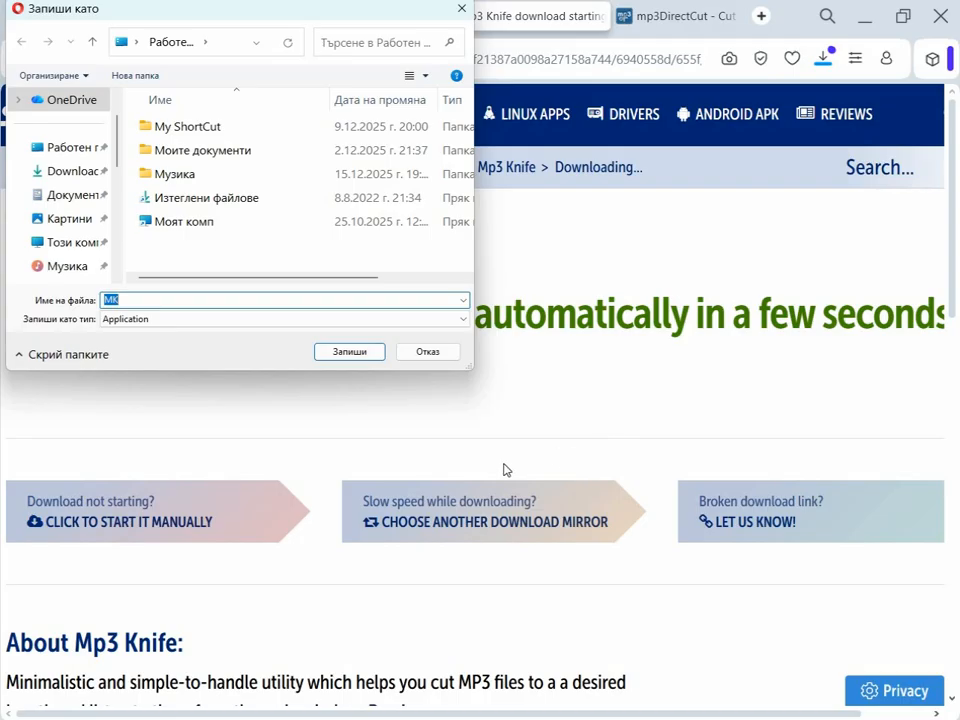
pyautogui.click(363, 357)
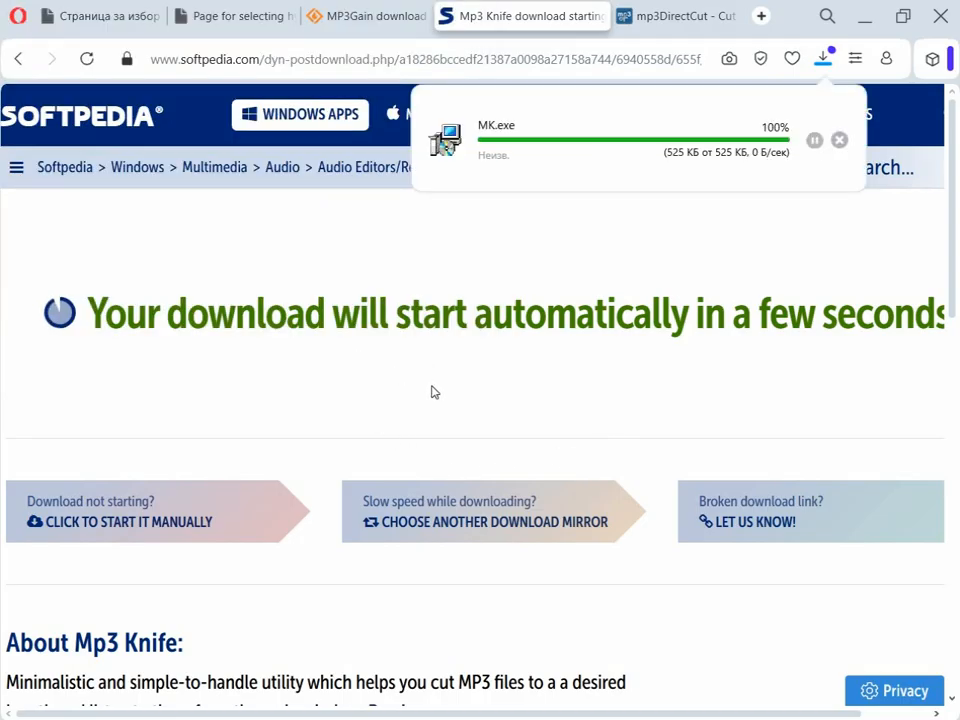
# Step: Download the mp3DirectCut 2.39 Windows installer from the dappcdn.com mirror and save it as mp3DC239 on the desktop
pyautogui.click(692, 28)
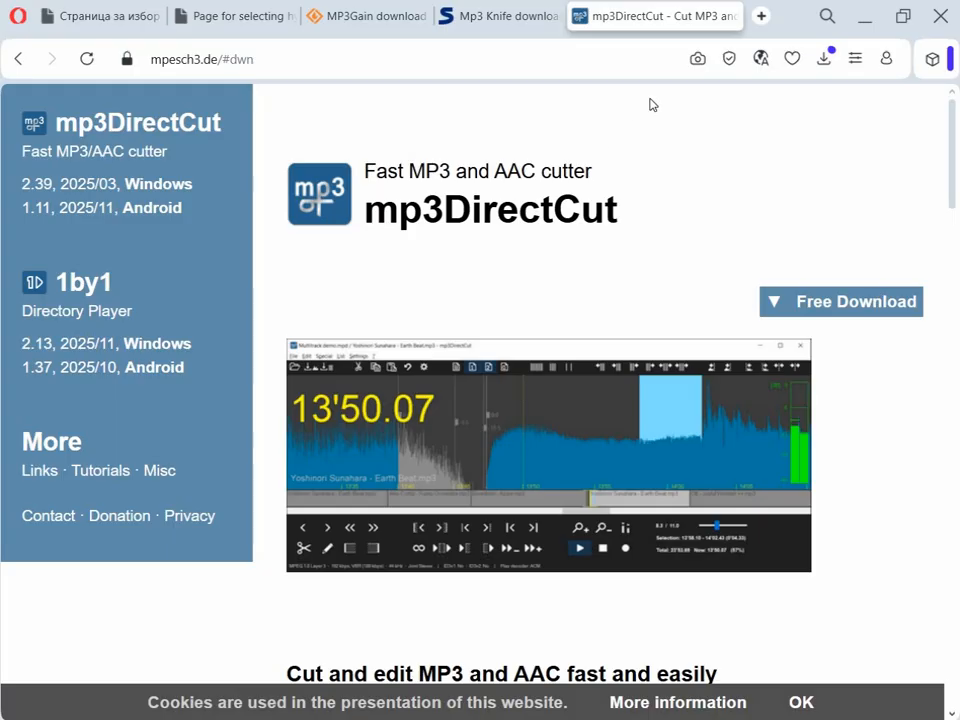
pyautogui.scroll(-5, 743, 527)
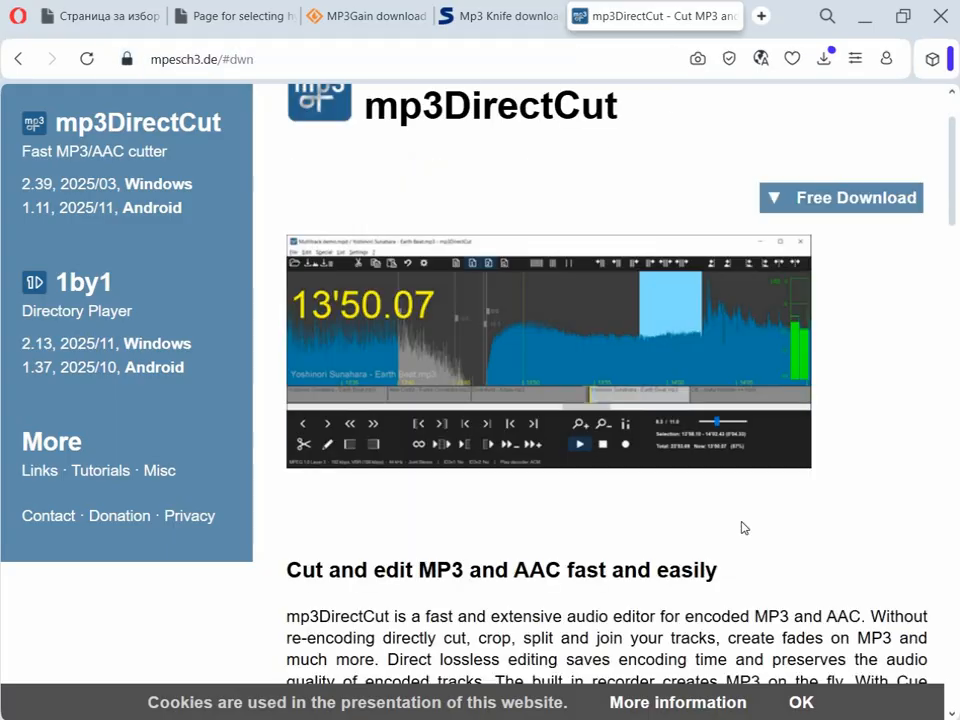
pyautogui.scroll(-8, 743, 527)
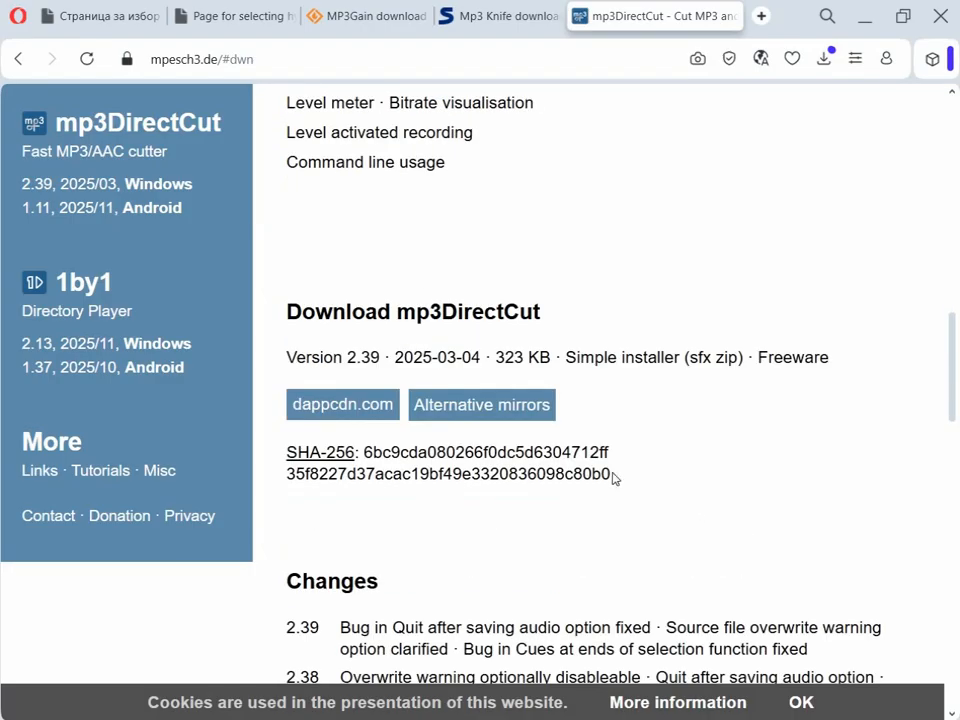
pyautogui.click(389, 412)
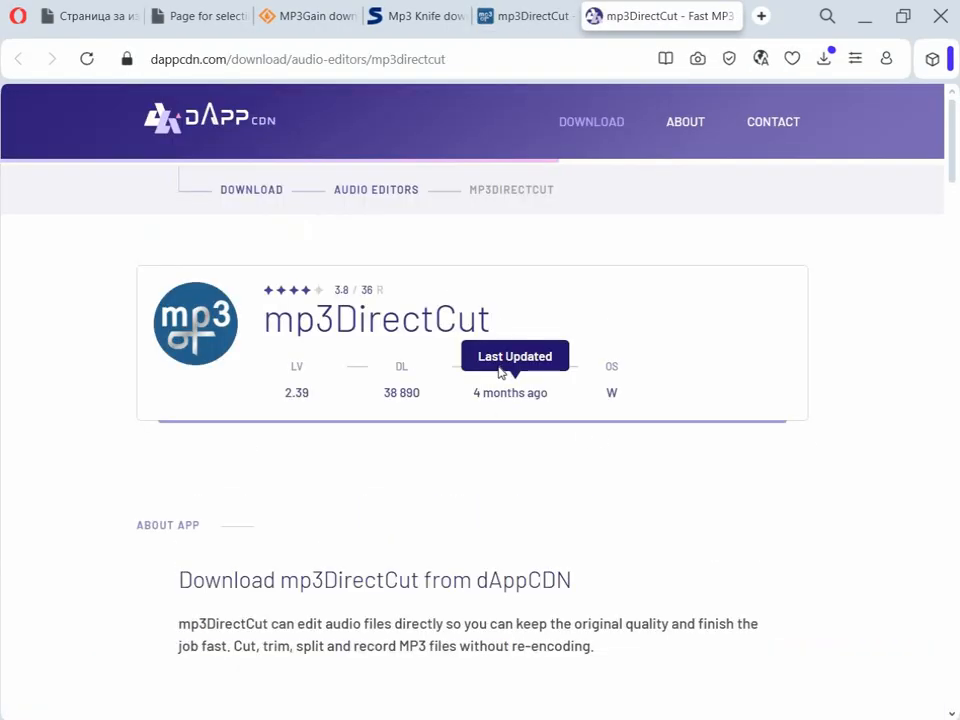
pyautogui.scroll(-2, 475, 485)
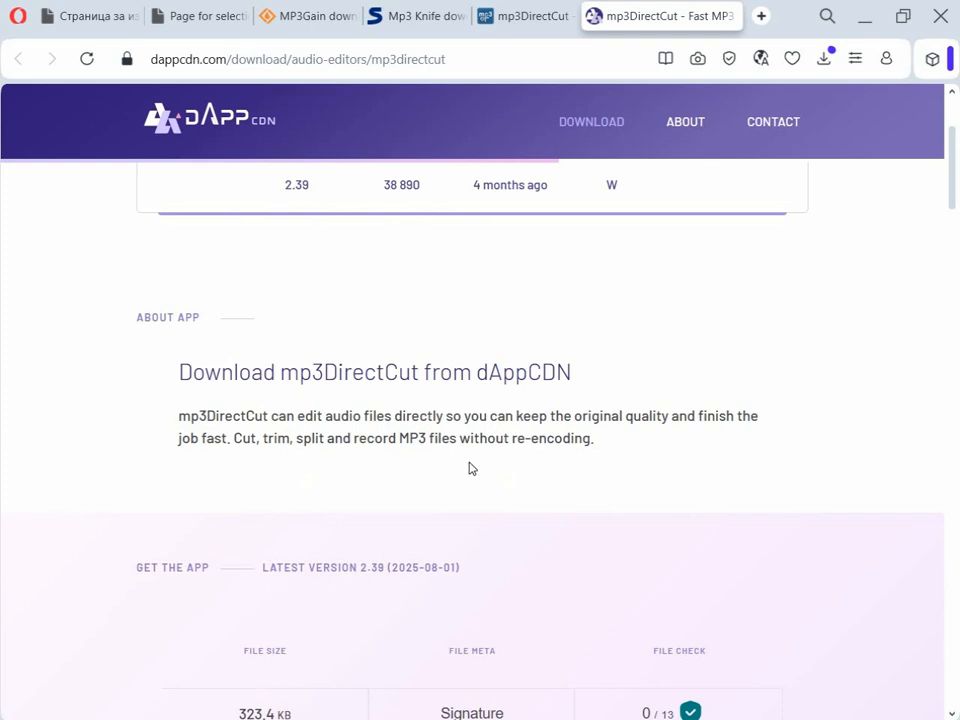
pyautogui.scroll(-2, 469, 467)
pyautogui.scroll(-2, 469, 467)
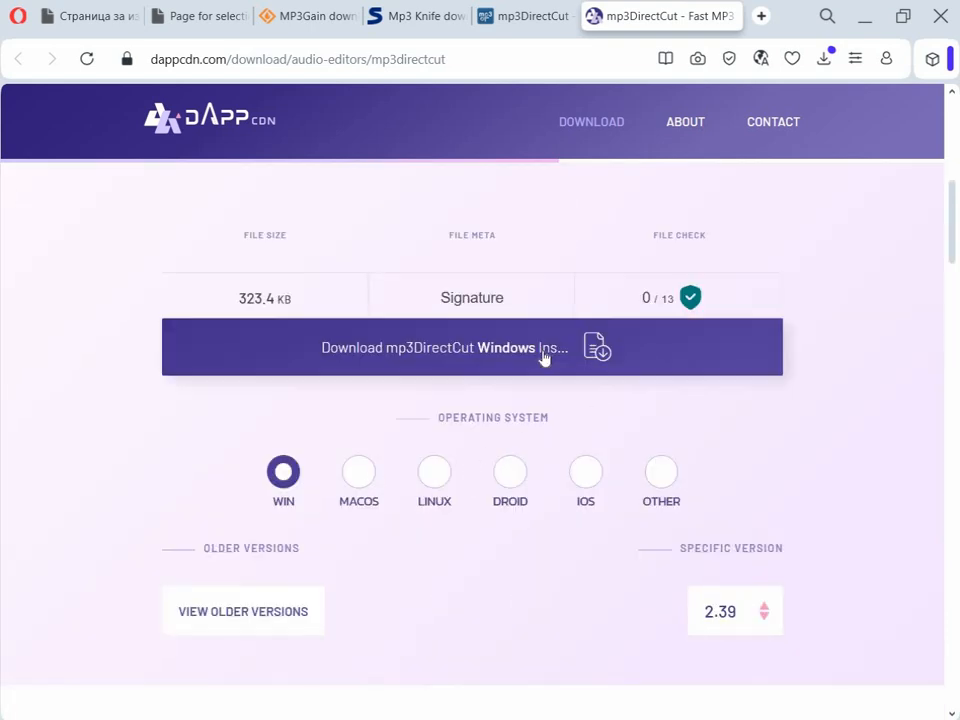
pyautogui.click(545, 350)
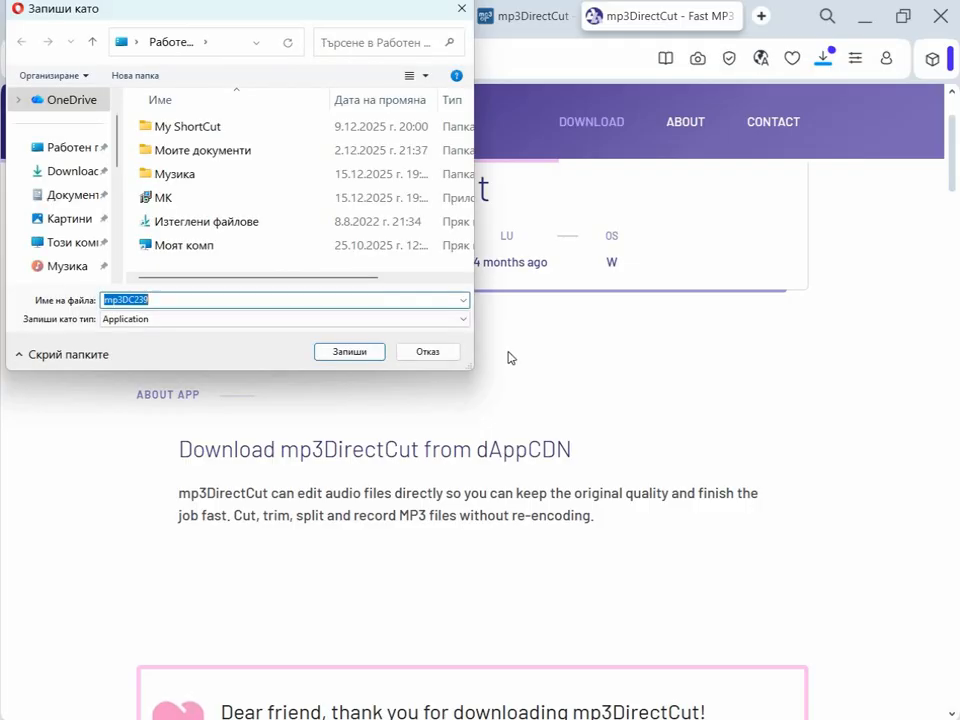
pyautogui.click(339, 353)
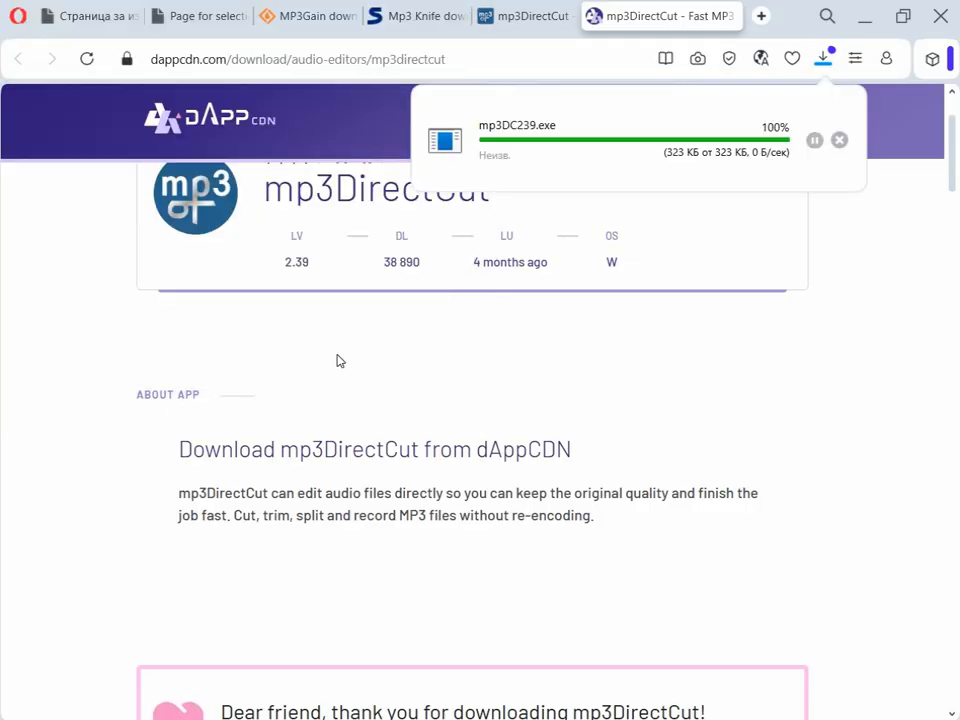
# Step: Clear the open windows off the desktop and install MP3Gain 1.2.5 as a Full install in C:\Program Files (x86)\MP3Gain\, launching it on completion
pyautogui.click(866, 20)
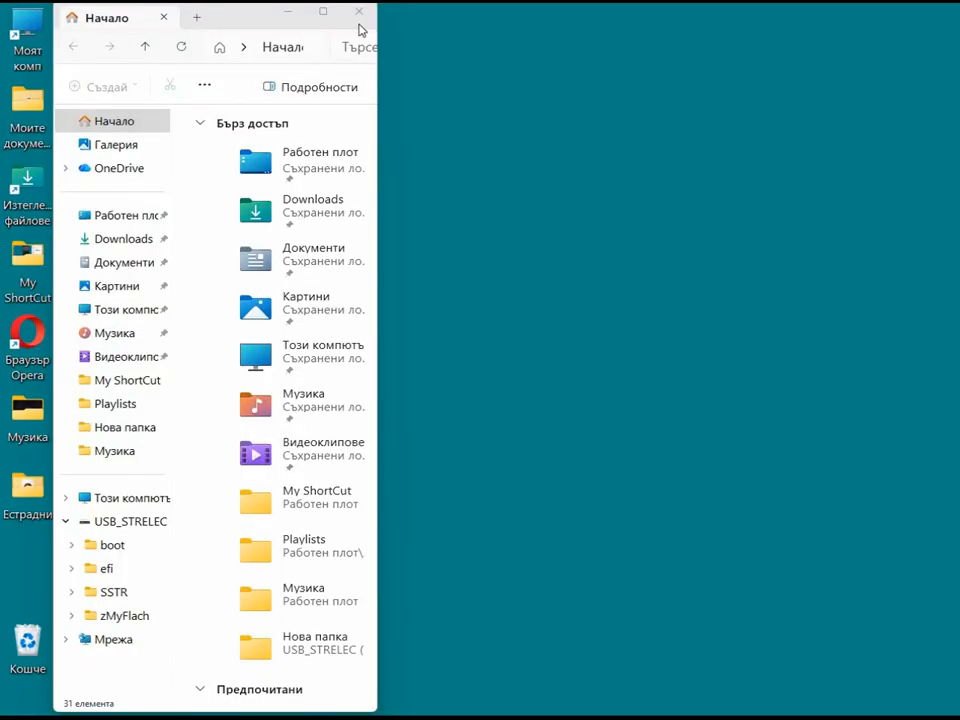
pyautogui.click(359, 14)
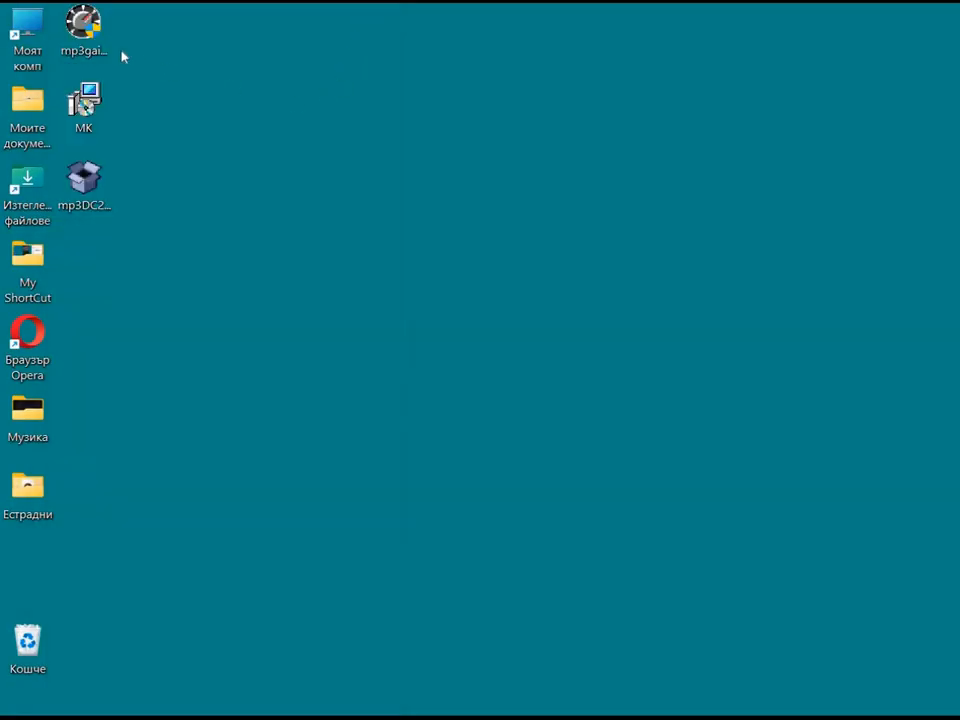
pyautogui.doubleClick(90, 42)
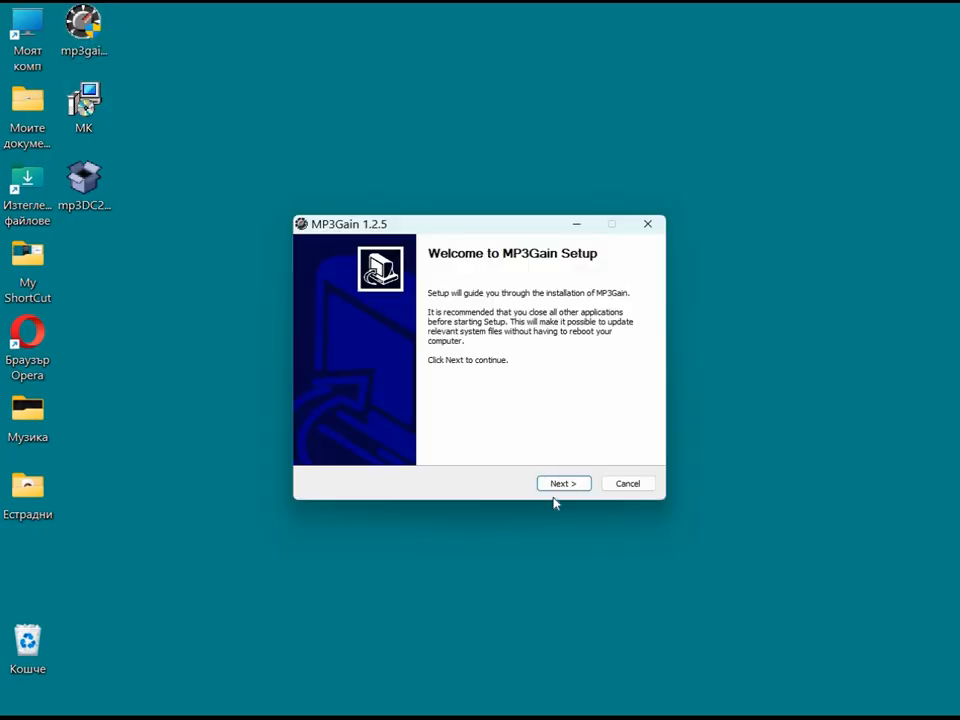
pyautogui.click(565, 485)
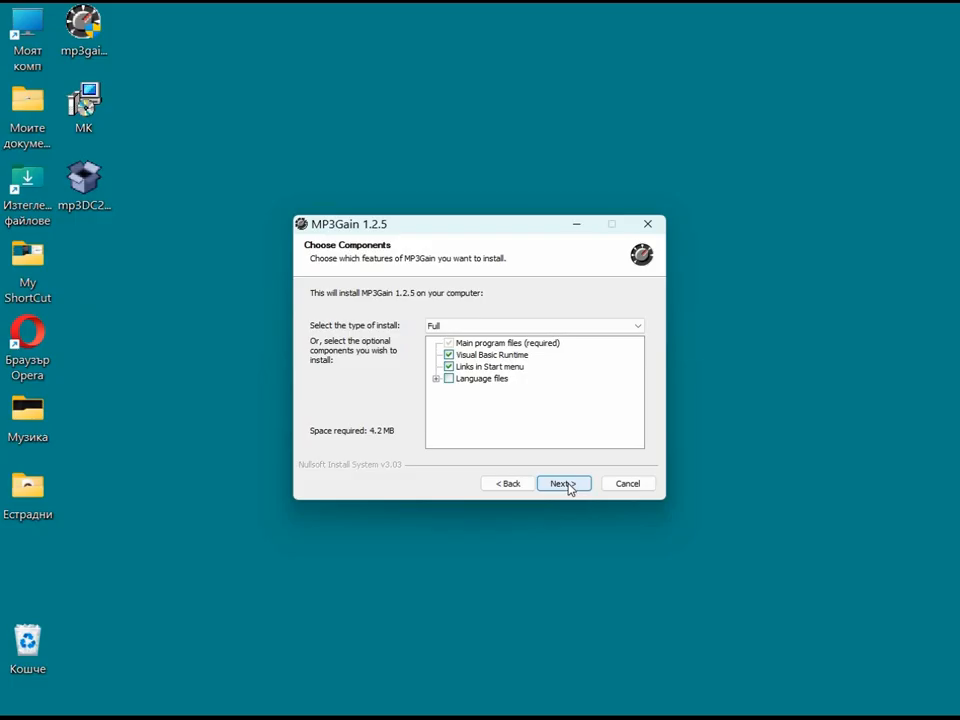
pyautogui.click(565, 484)
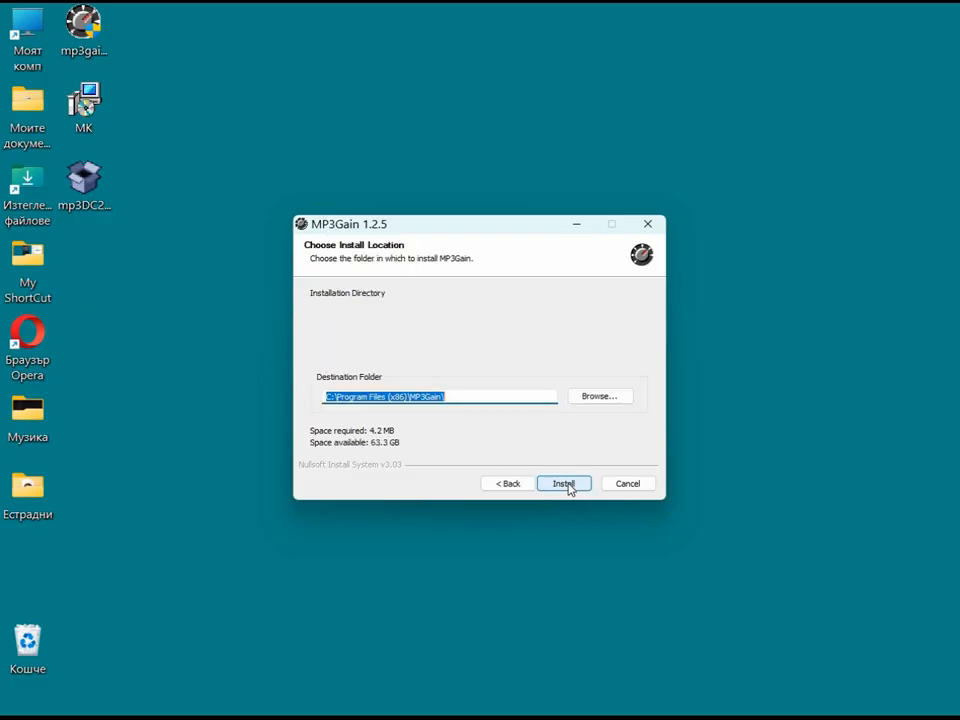
pyautogui.click(566, 485)
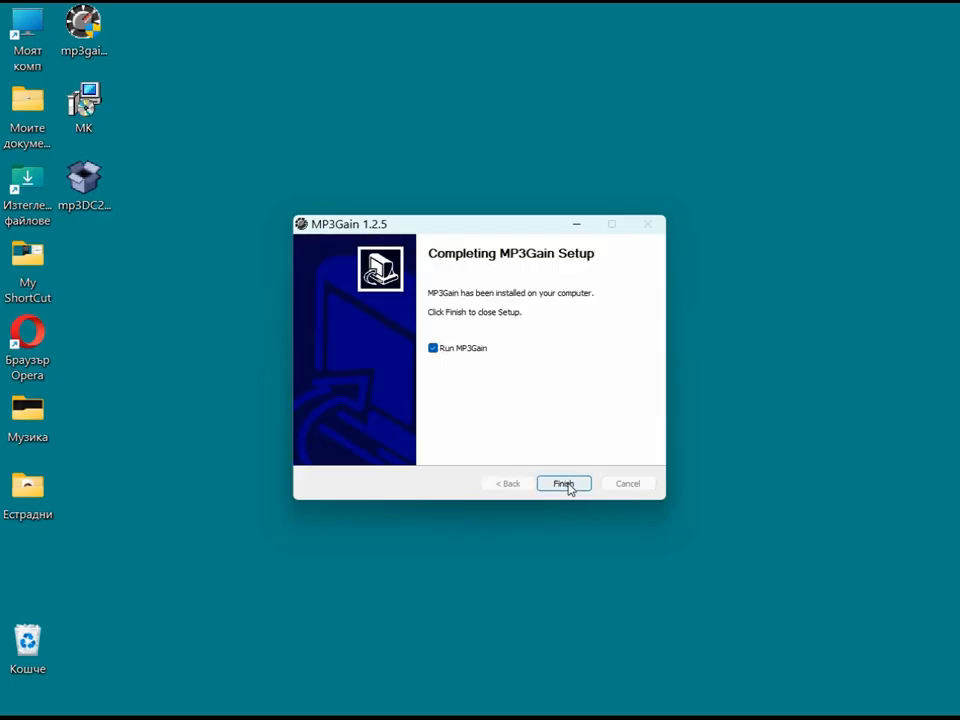
pyautogui.click(565, 484)
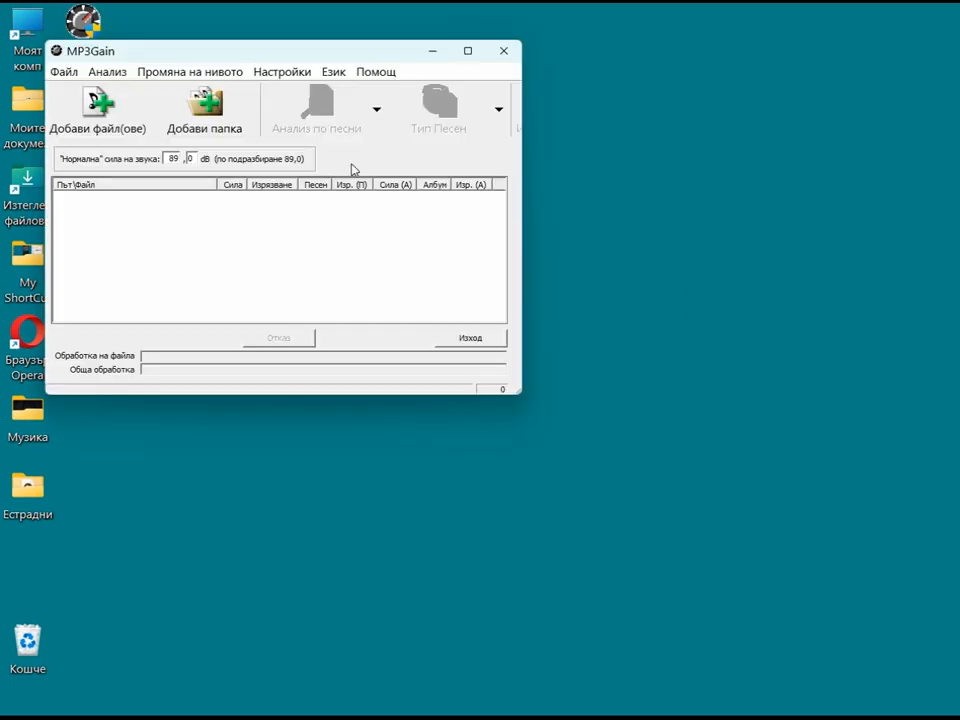
# Step: Move the MP3Gain window toward the middle of the desktop and change its interface language to Original (U.S. English)
pyautogui.moveTo(276, 56); pyautogui.dragTo(467, 85)
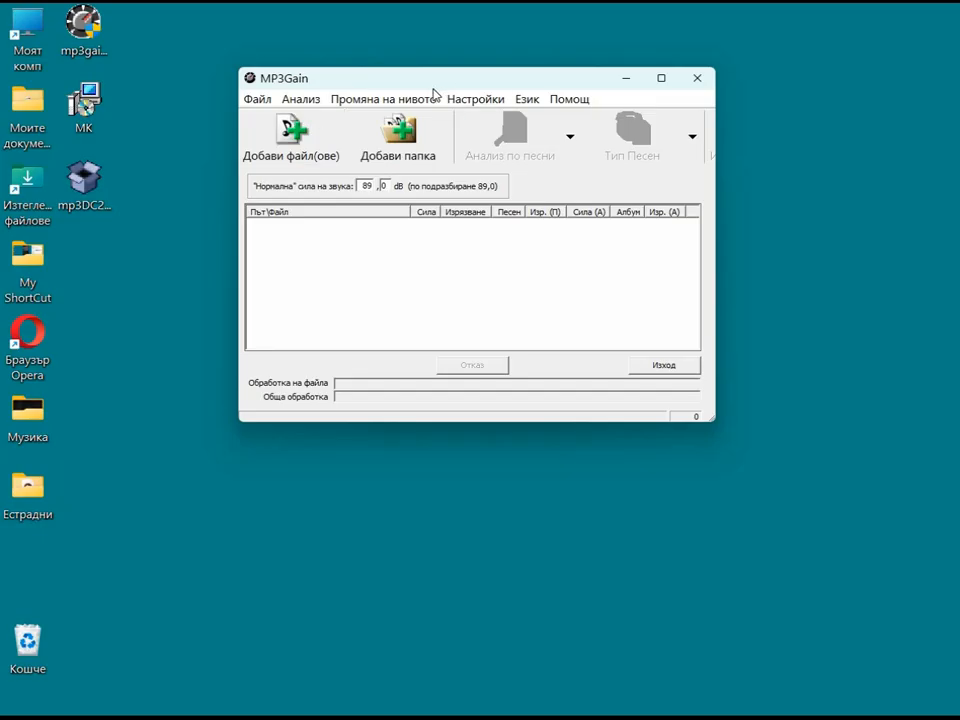
pyautogui.click(260, 99)
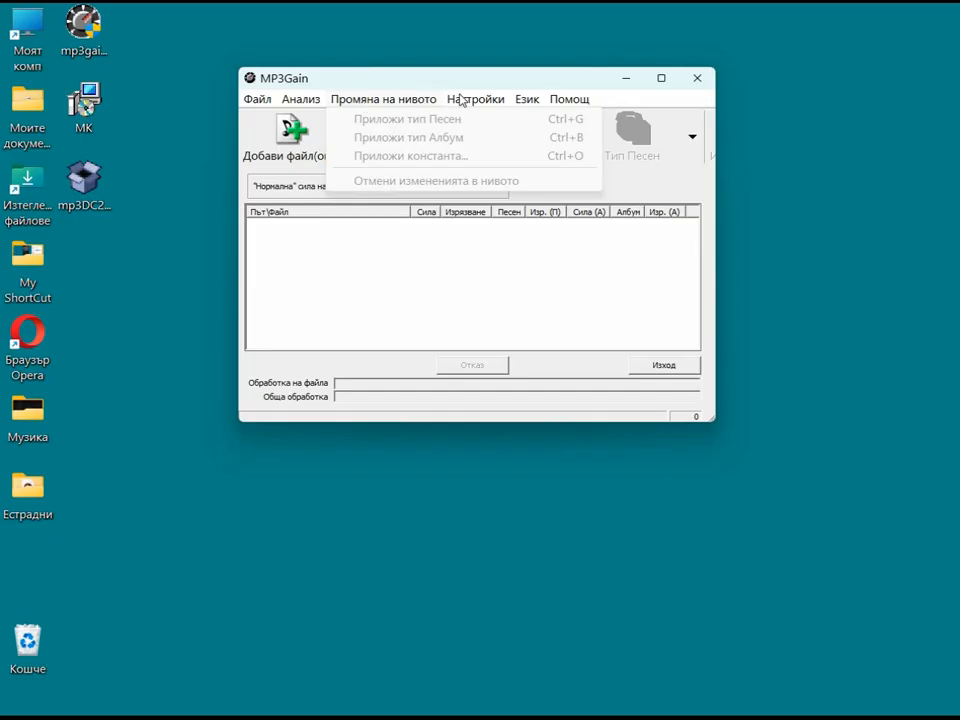
pyautogui.moveTo(461, 99)
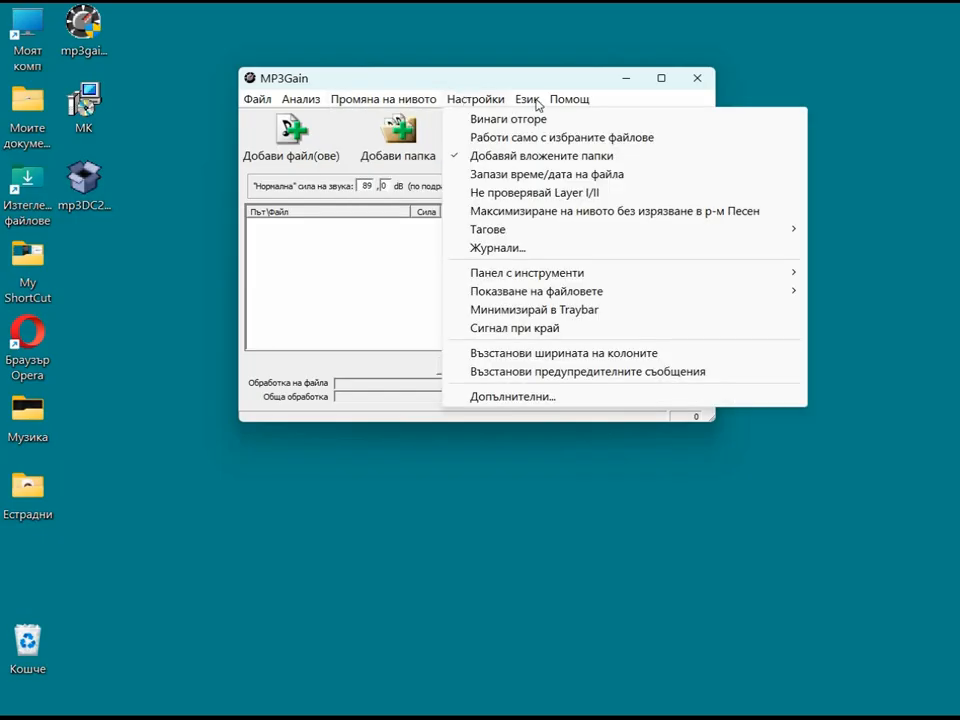
pyautogui.moveTo(537, 104)
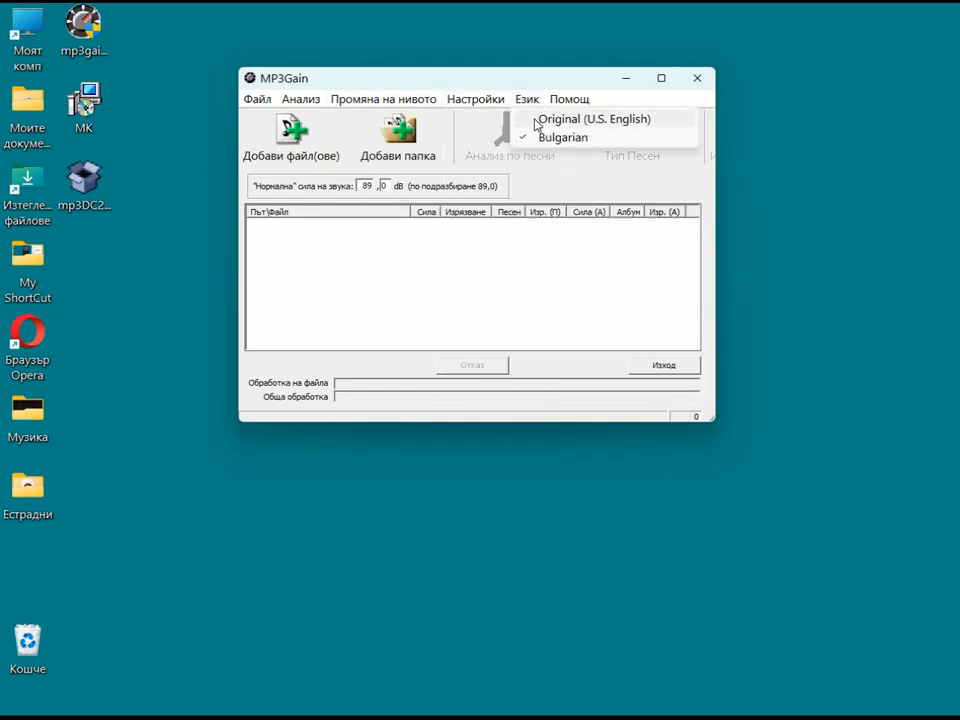
pyautogui.click(537, 119)
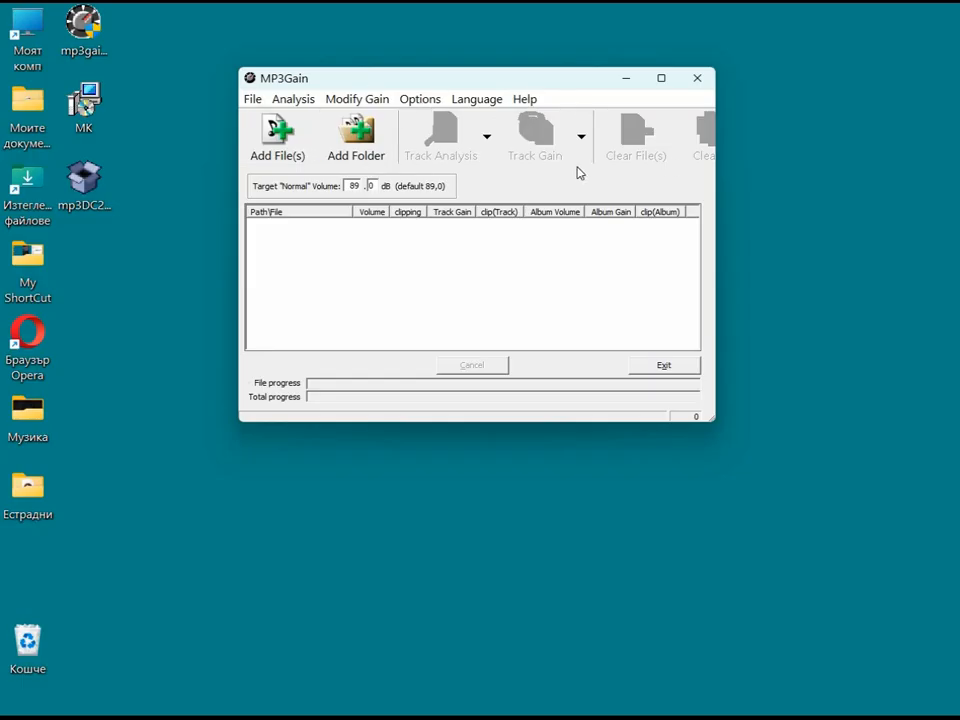
# Step: Open the selection dialog for adding MP3 files and close it without adding any
pyautogui.click(272, 140)
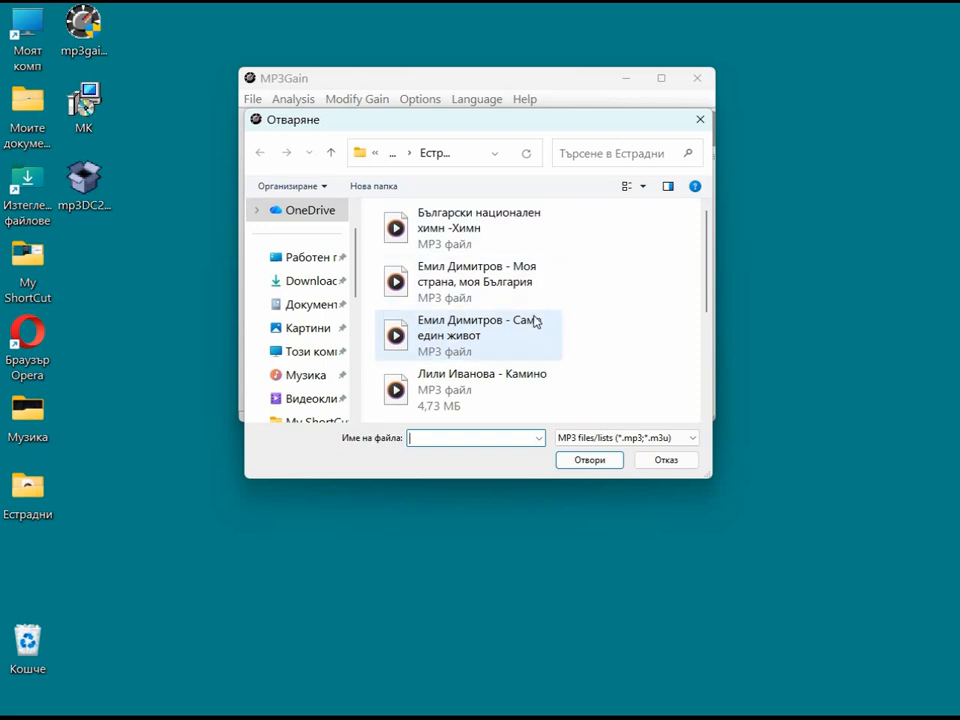
pyautogui.click(701, 120)
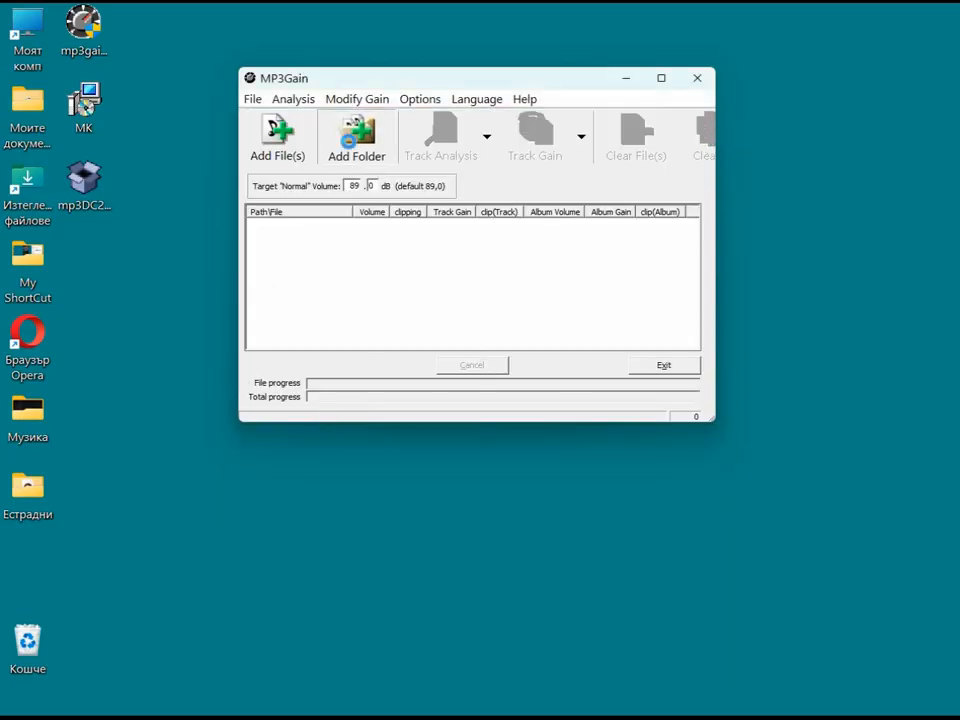
# Step: Add the Естрадни folder from the desktop to the file list and run Track Analysis on its files
pyautogui.click(347, 145)
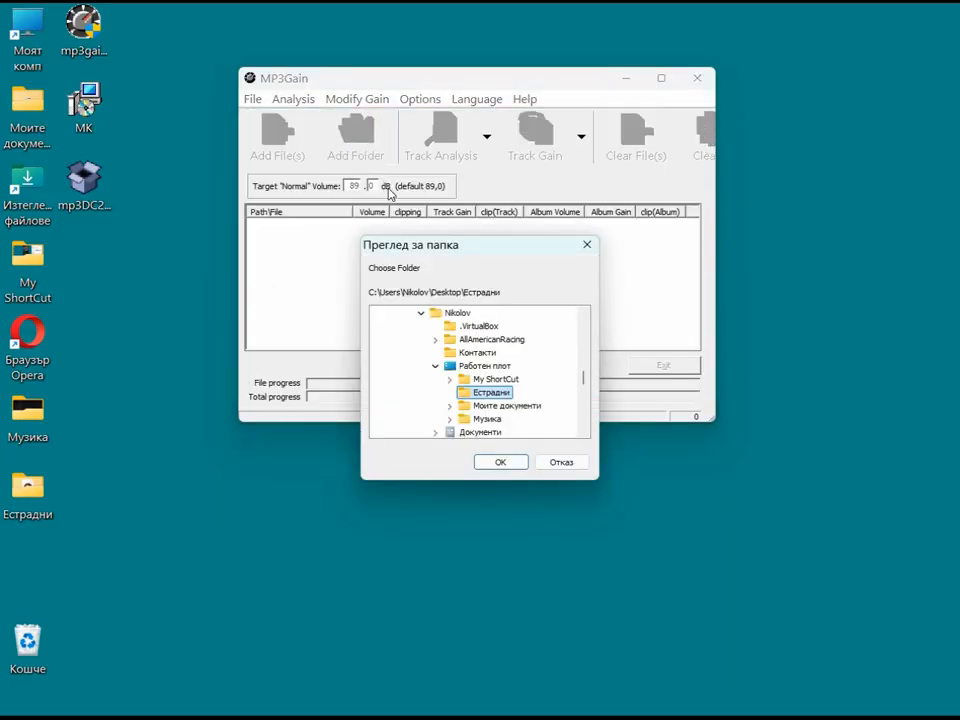
pyautogui.click(498, 466)
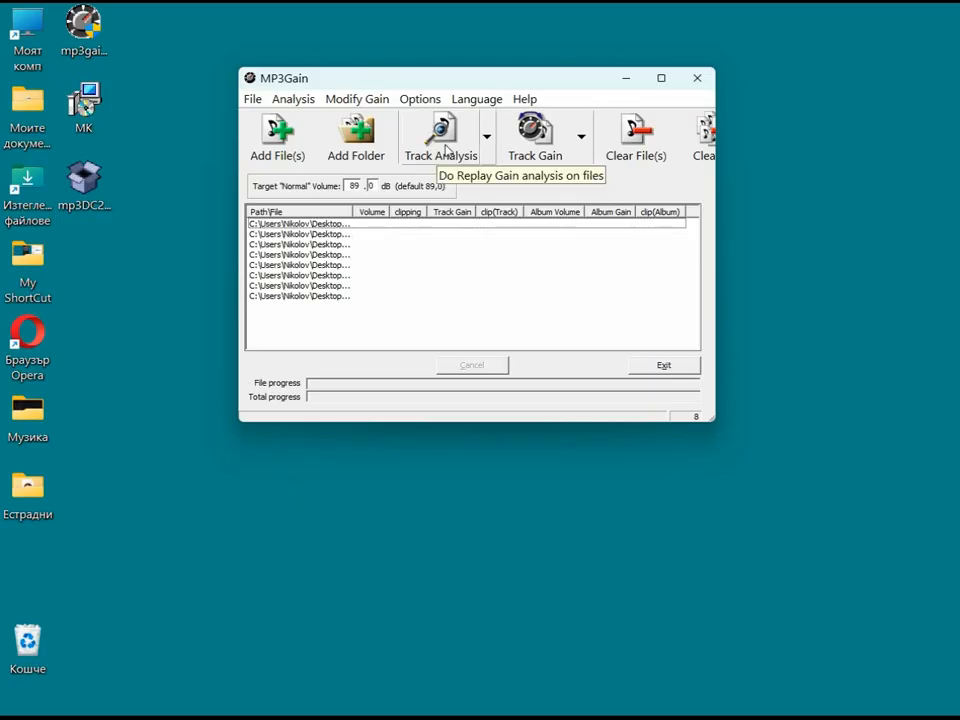
pyautogui.click(446, 150)
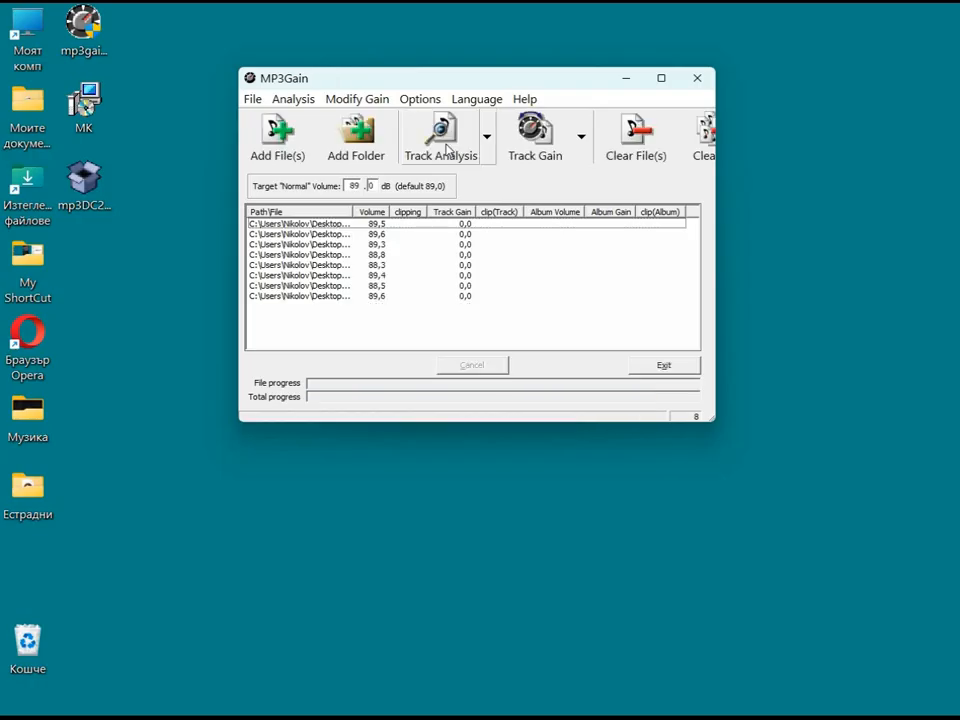
# Step: Change the interface language to Bulgarian and add the Чистая Дево folder from Музика\Православни to the file list
pyautogui.click(486, 101)
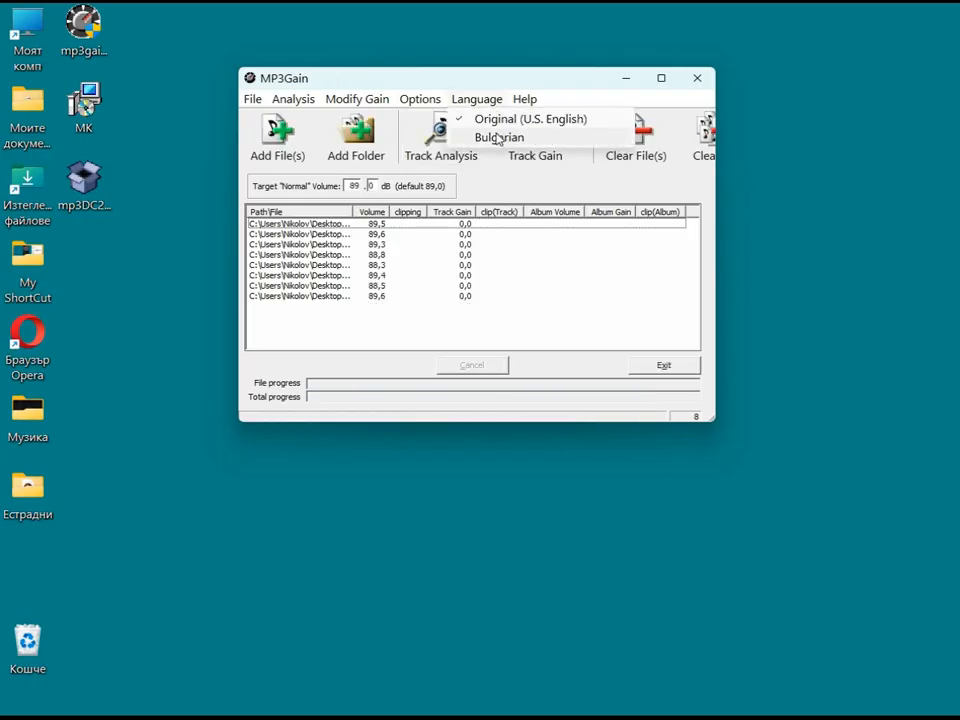
pyautogui.click(497, 139)
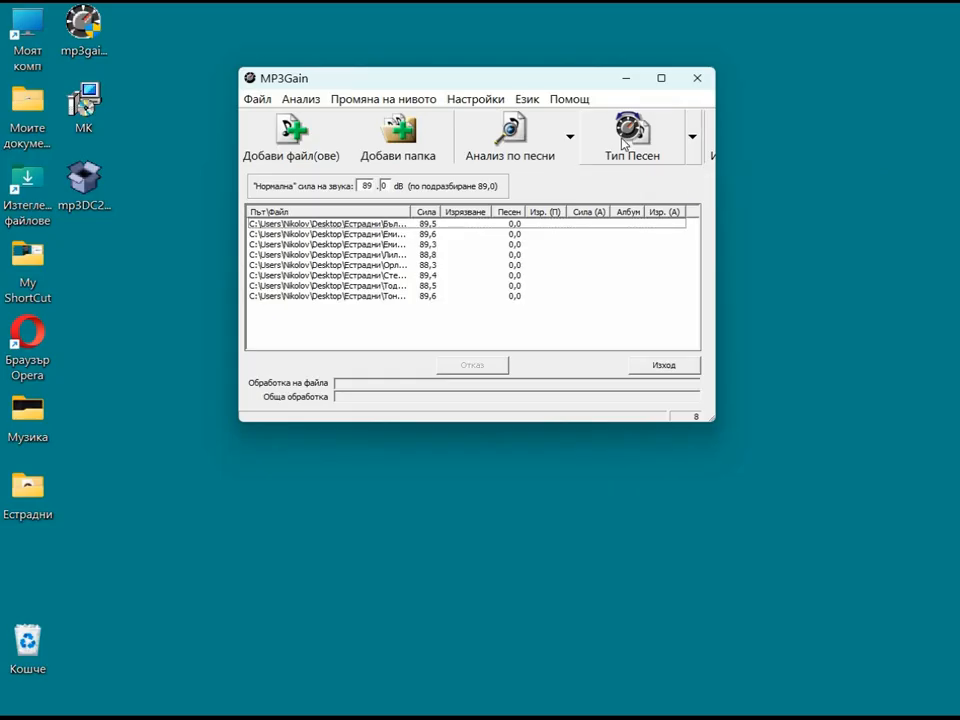
pyautogui.click(410, 140)
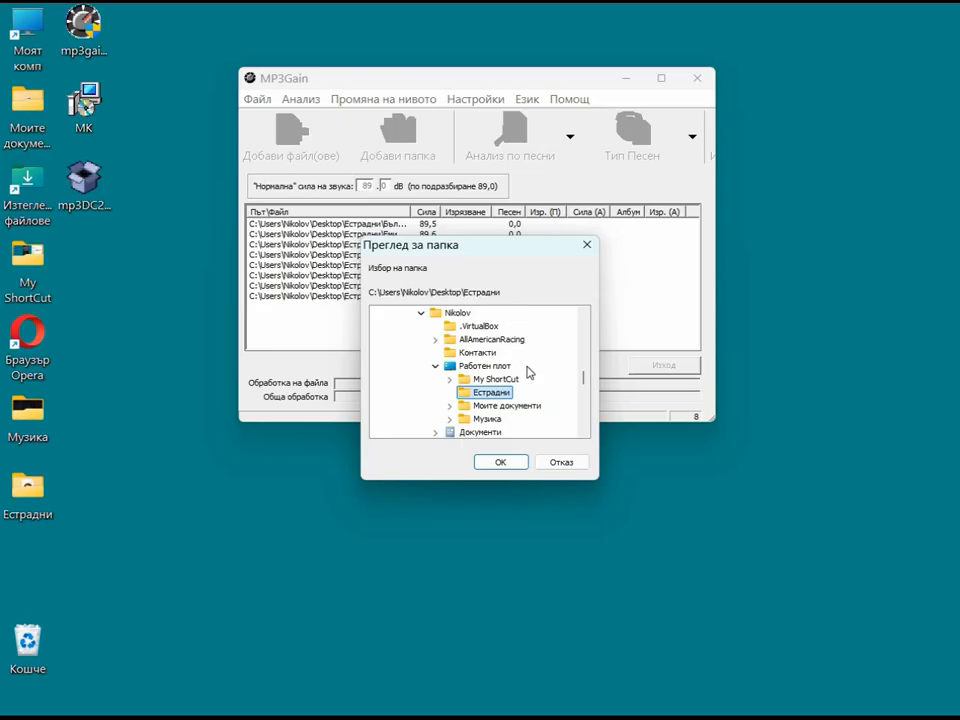
pyautogui.click(485, 419)
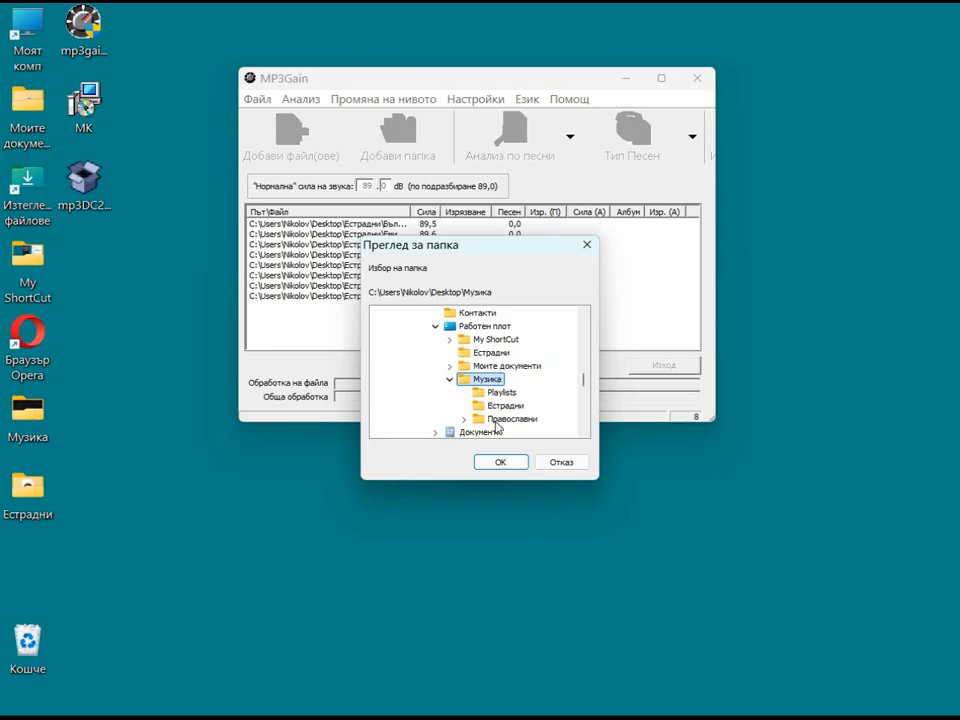
pyautogui.click(498, 419)
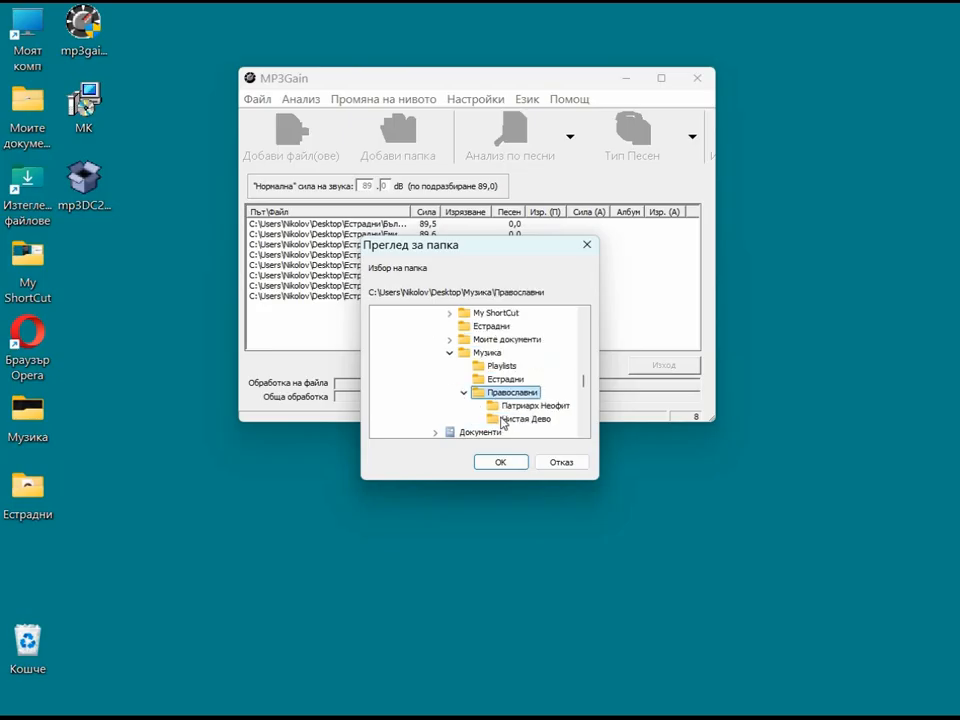
pyautogui.click(499, 420)
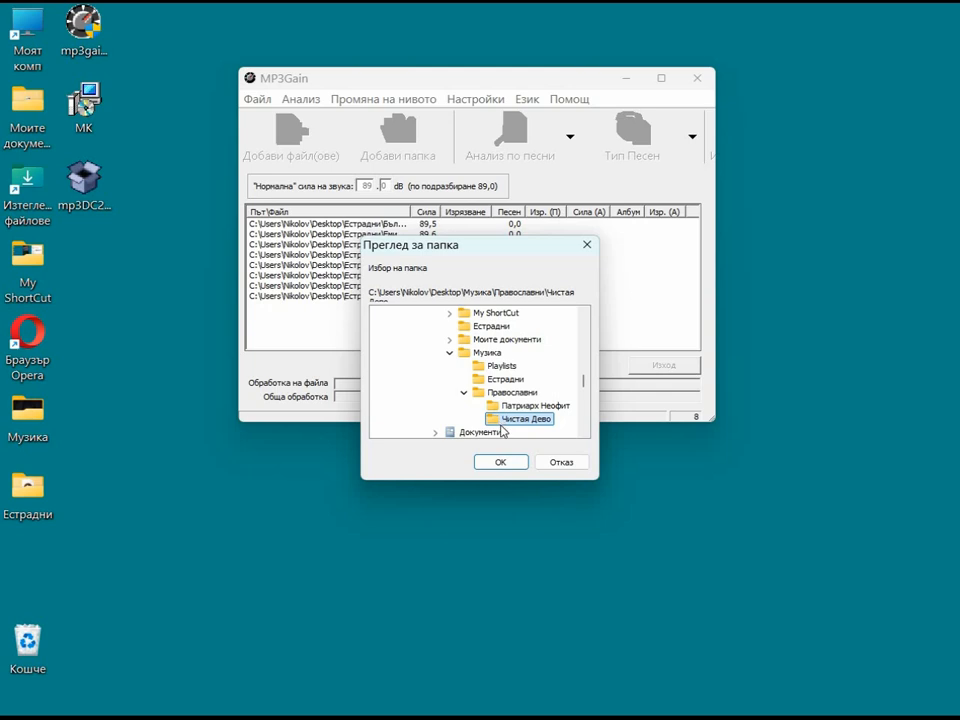
pyautogui.click(507, 463)
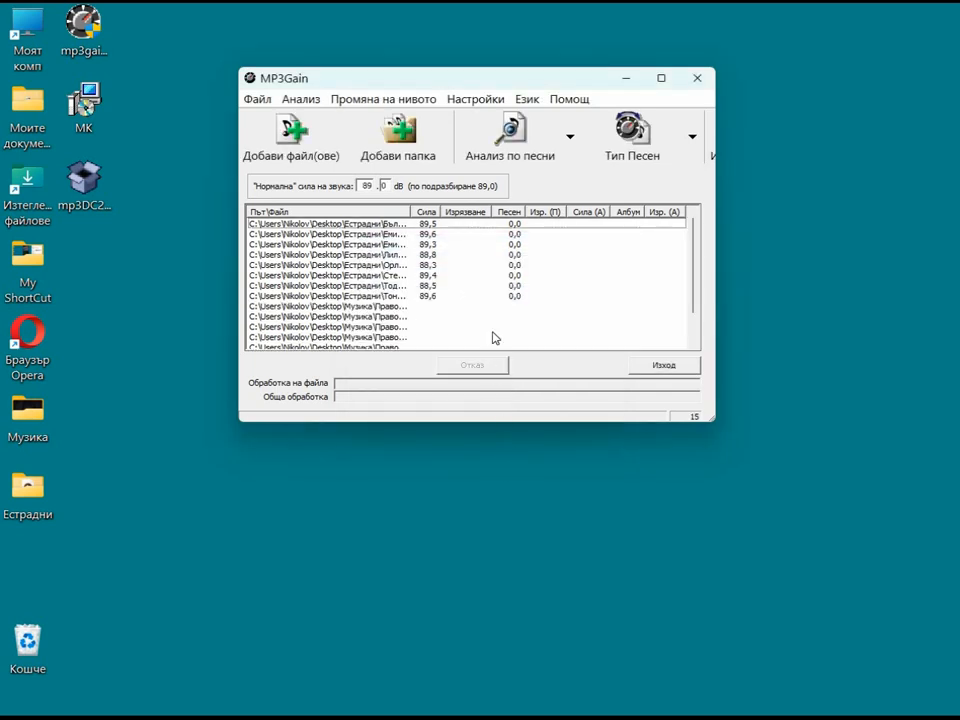
# Step: Clear the analysis results of all the tracks from the Естрадни folder
pyautogui.click(256, 225)
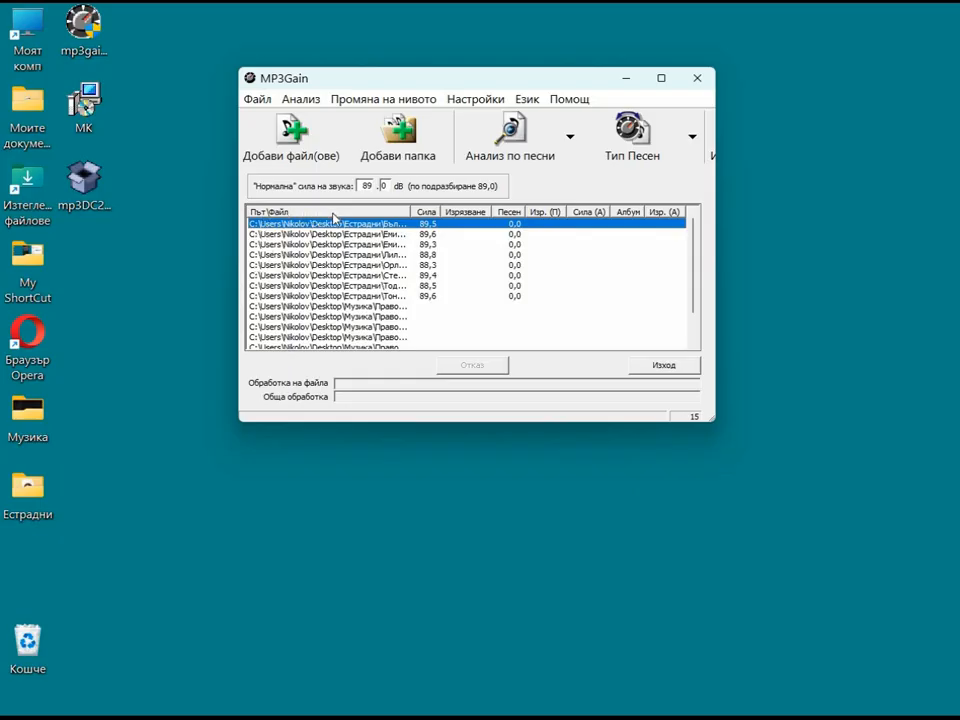
pyautogui.keyDown('shift'); pyautogui.click(268, 236); pyautogui.keyUp('shift')
pyautogui.hotkey('shift', 'Down')
pyautogui.hotkey('shift', 'Down')
pyautogui.hotkey('shift', 'Down')
pyautogui.hotkey('shift', 'Down')
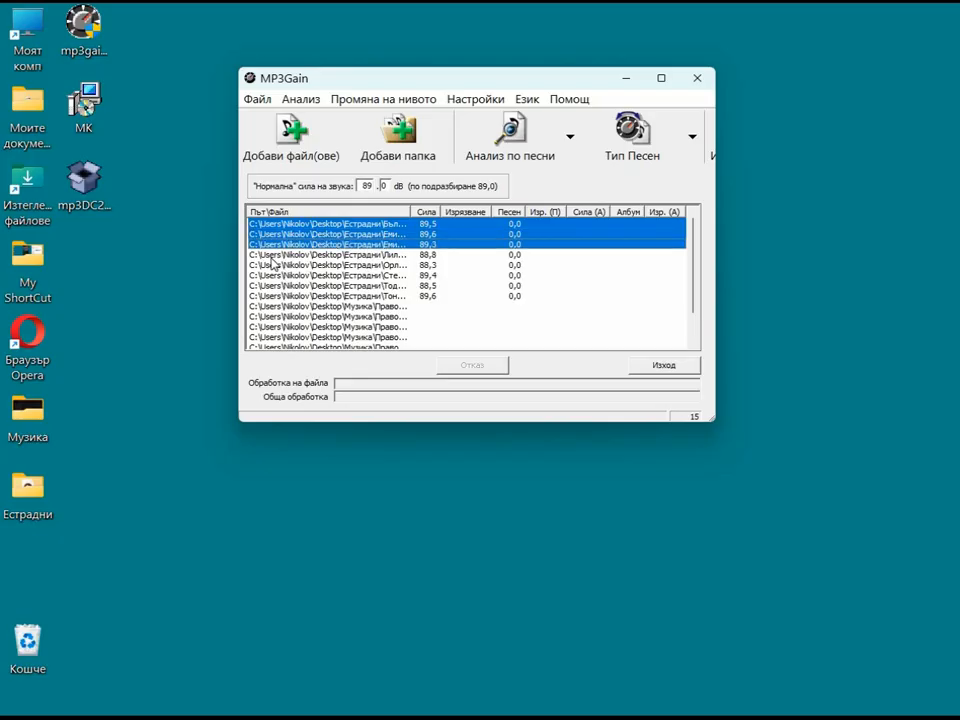
pyautogui.hotkey('shift', 'Down')
pyautogui.hotkey('shift', 'Down')
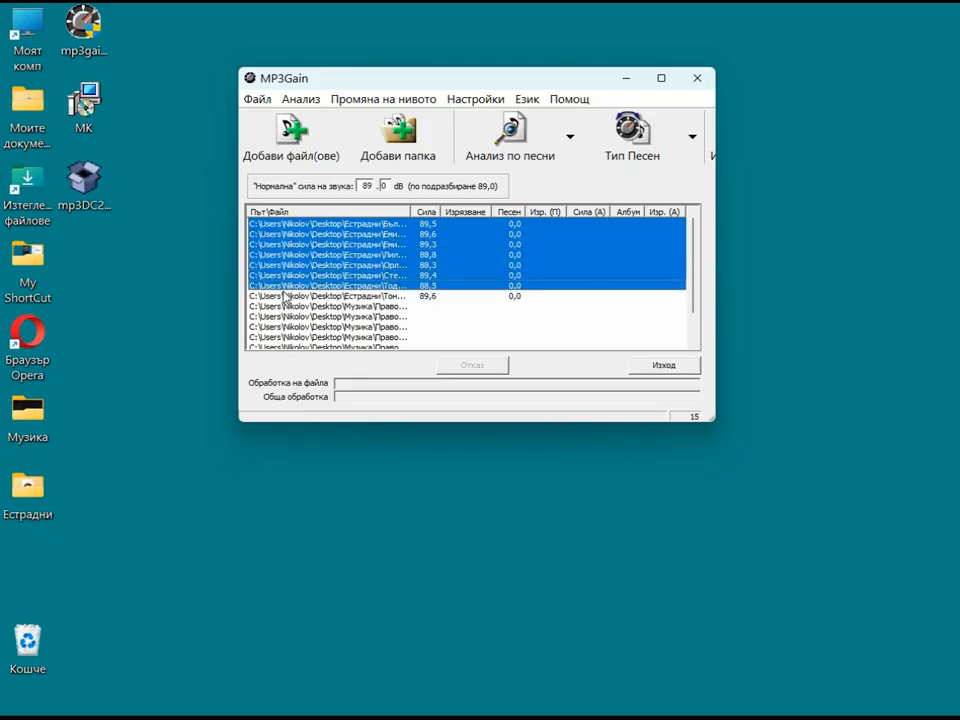
pyautogui.rightClick(286, 296)
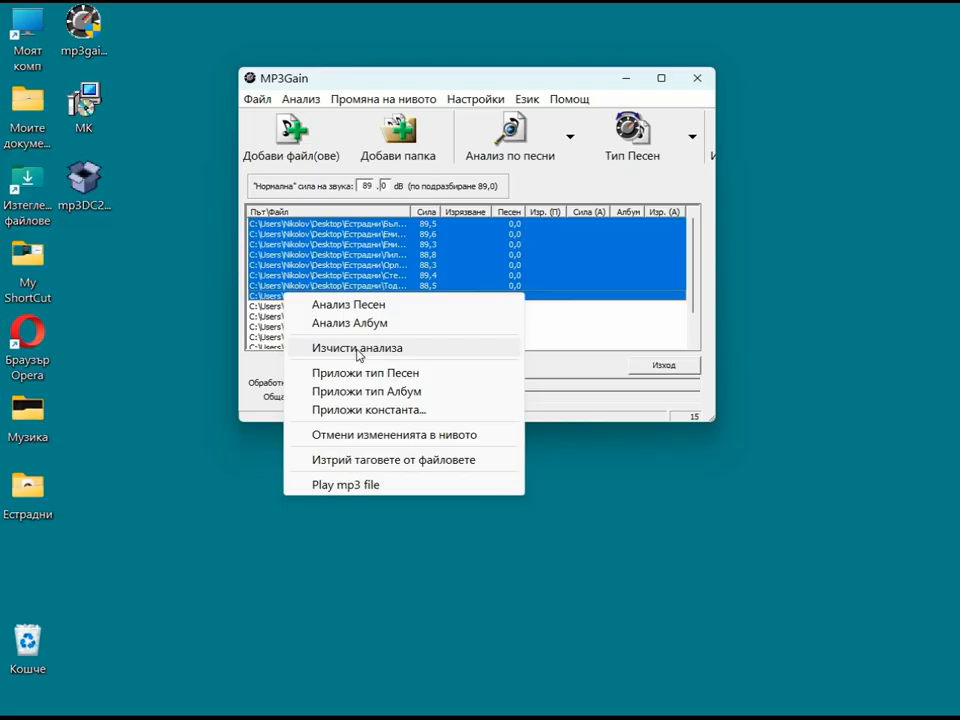
pyautogui.click(358, 348)
pyautogui.click(444, 284)
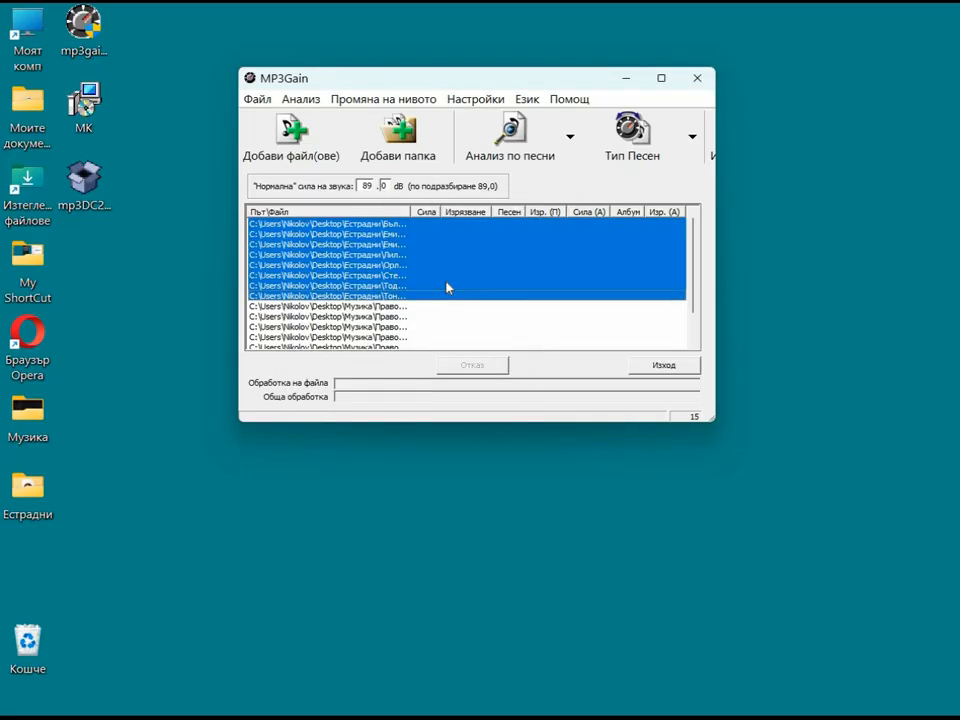
# Step: Run track analysis on all listed files and enlarge the MP3Gain window to fit the whole list
pyautogui.click(469, 307)
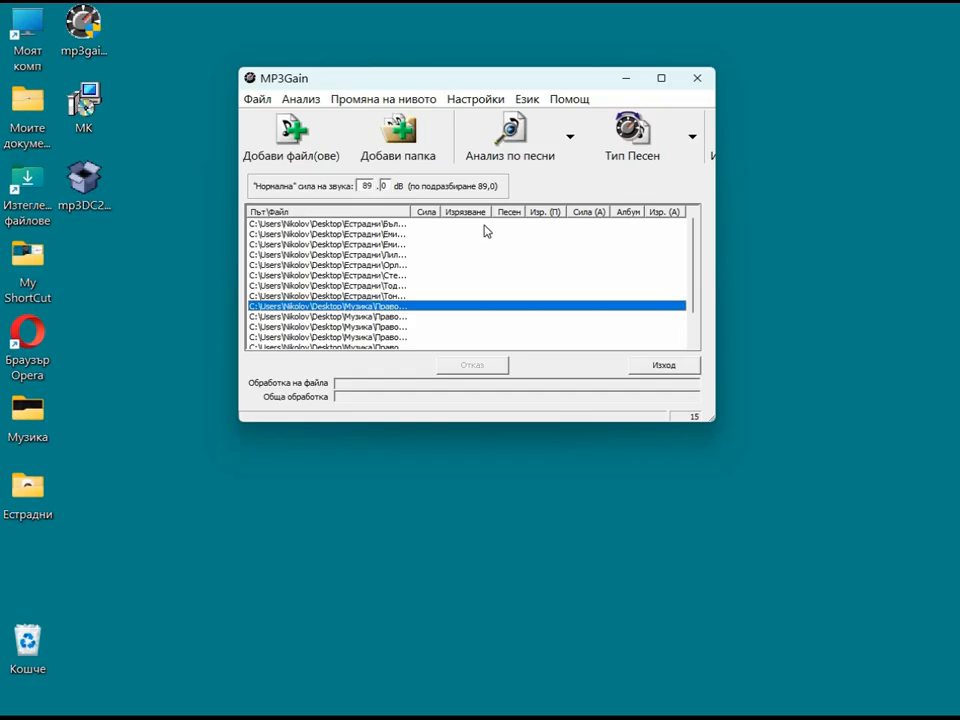
pyautogui.click(505, 155)
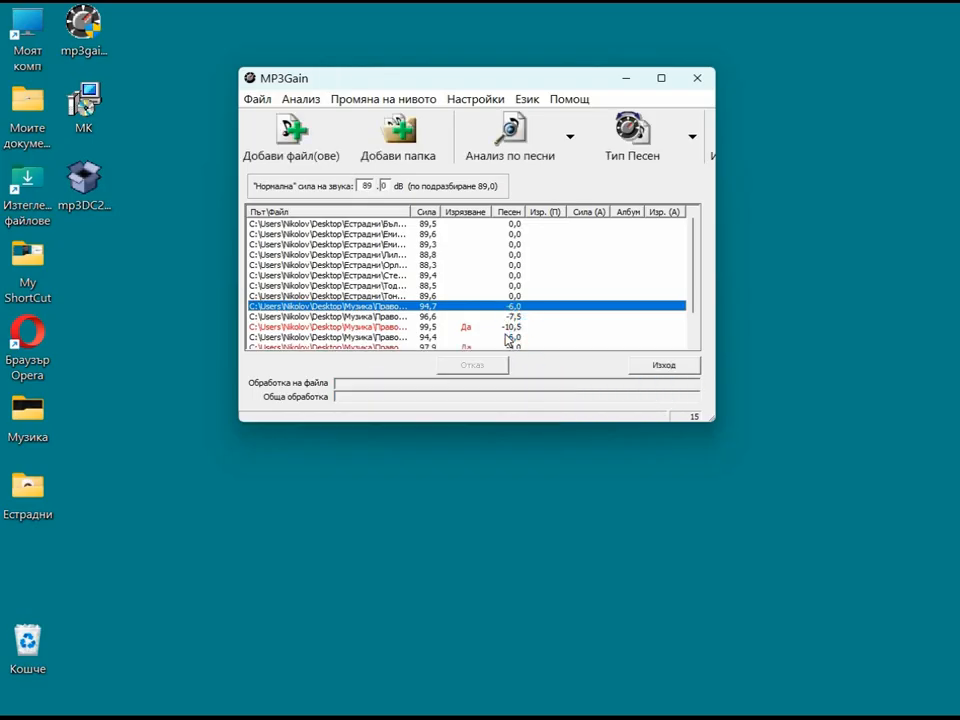
pyautogui.scroll(-1, 535, 330)
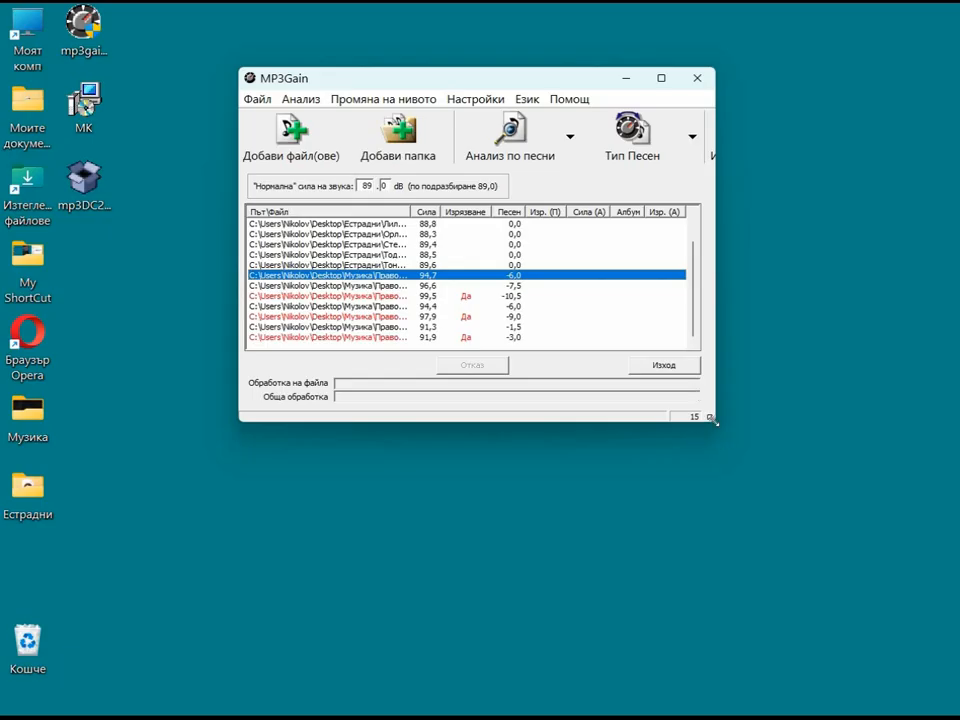
pyautogui.moveTo(744, 453); pyautogui.dragTo(822, 567)
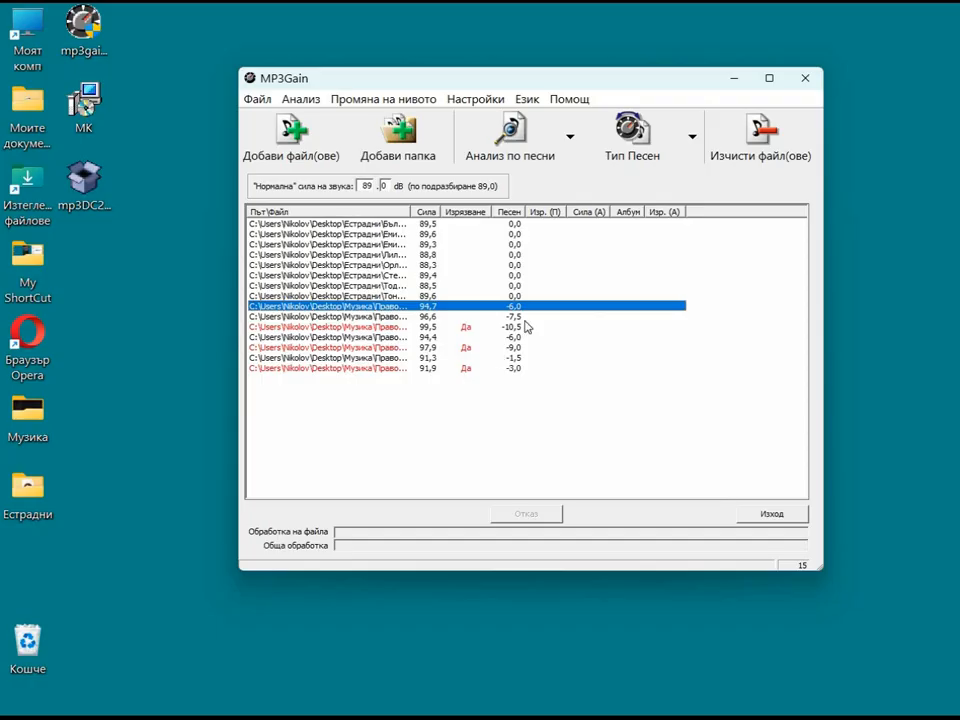
# Step: Apply track gain to the listed files at the 89.0 dB target volume and close MP3Gain
pyautogui.click(636, 148)
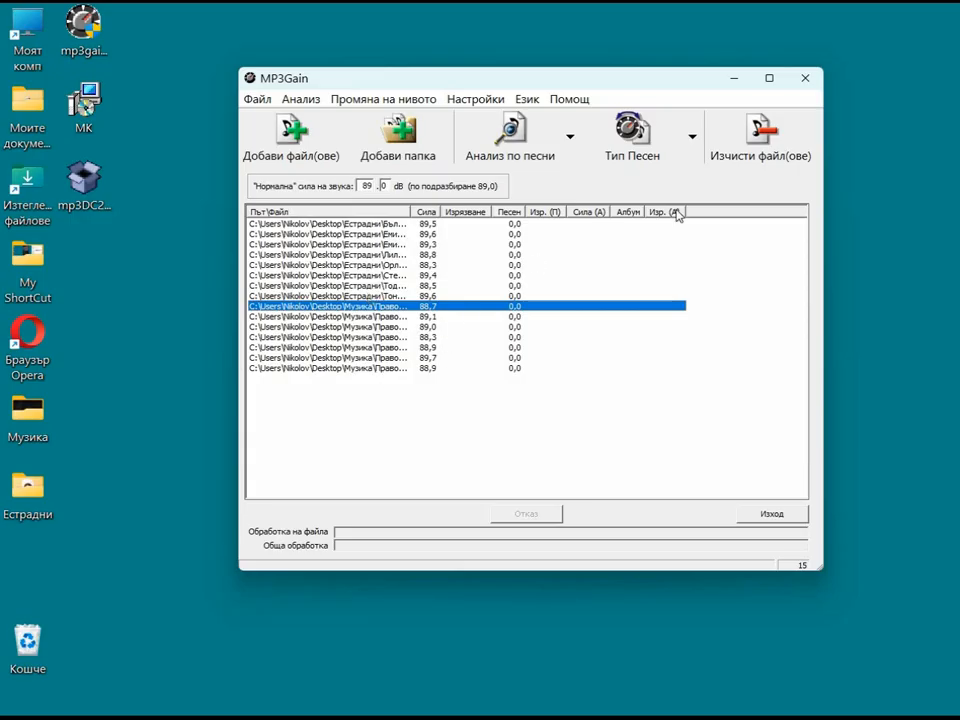
pyautogui.click(806, 80)
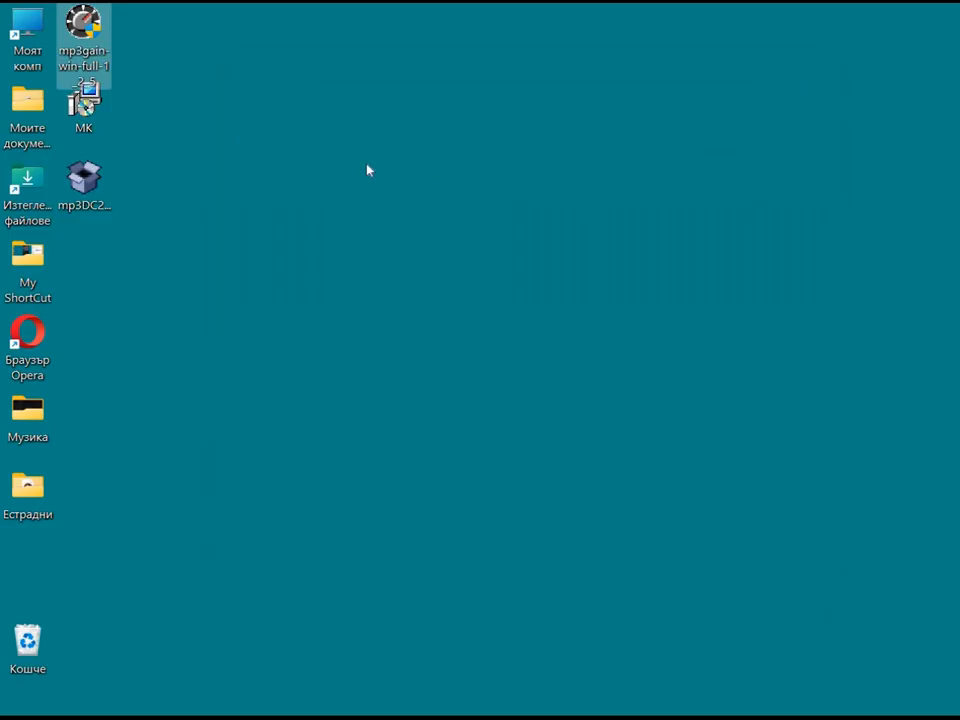
# Step: Install Mp3 Knife 3.2 in C:\Program Files (x86)\Mp3 Knife without a desktop icon, launch it on completion and dismiss the component error
pyautogui.doubleClick(85, 100)
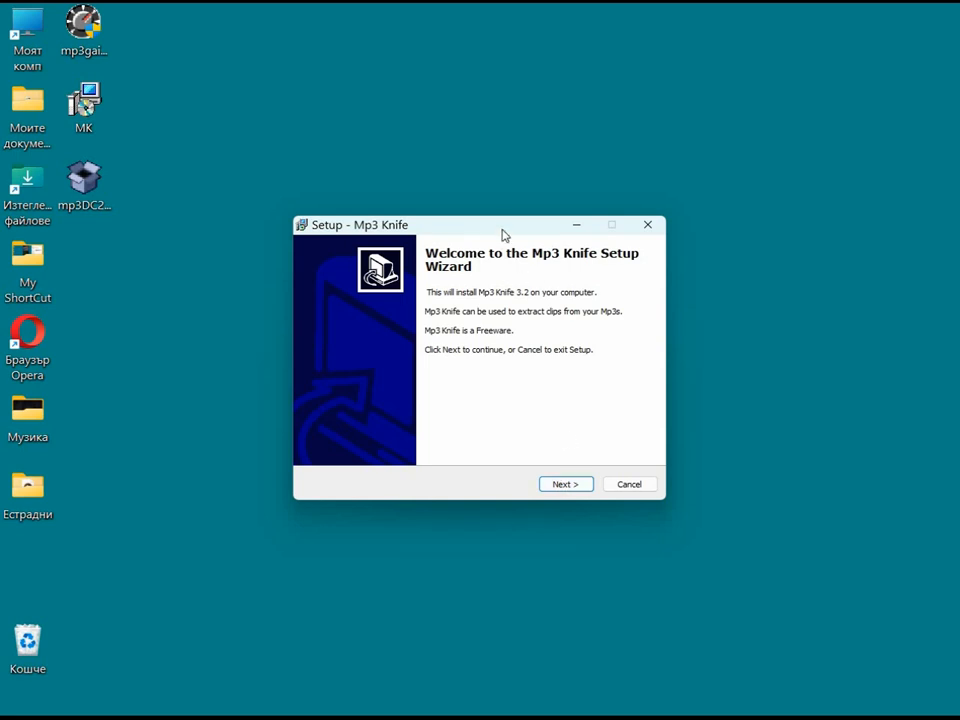
pyautogui.moveTo(503, 231); pyautogui.dragTo(488, 192)
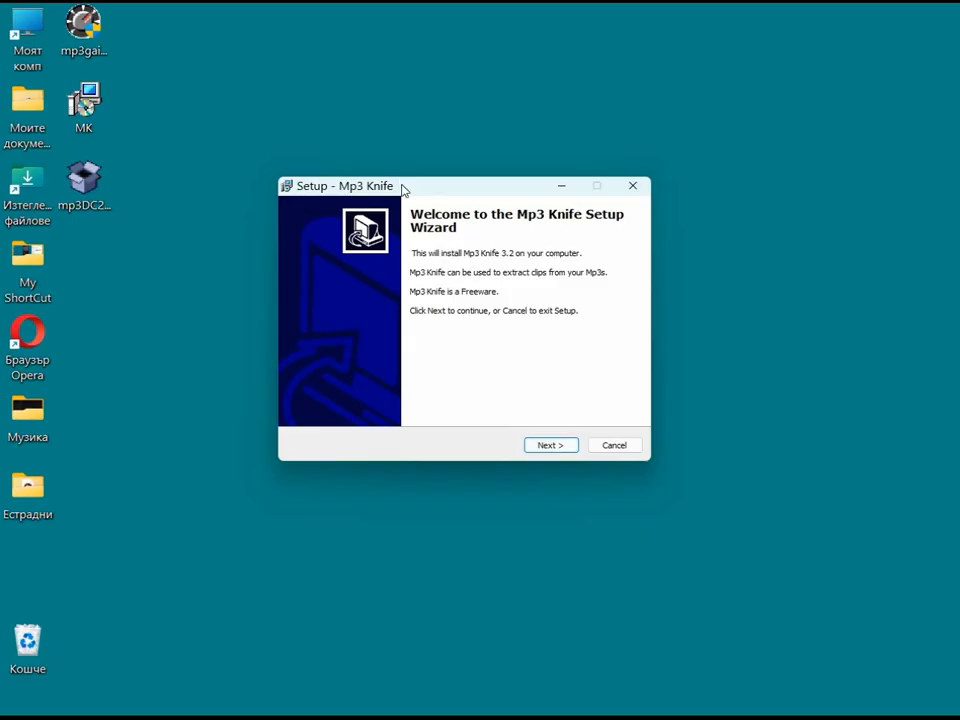
pyautogui.click(548, 452)
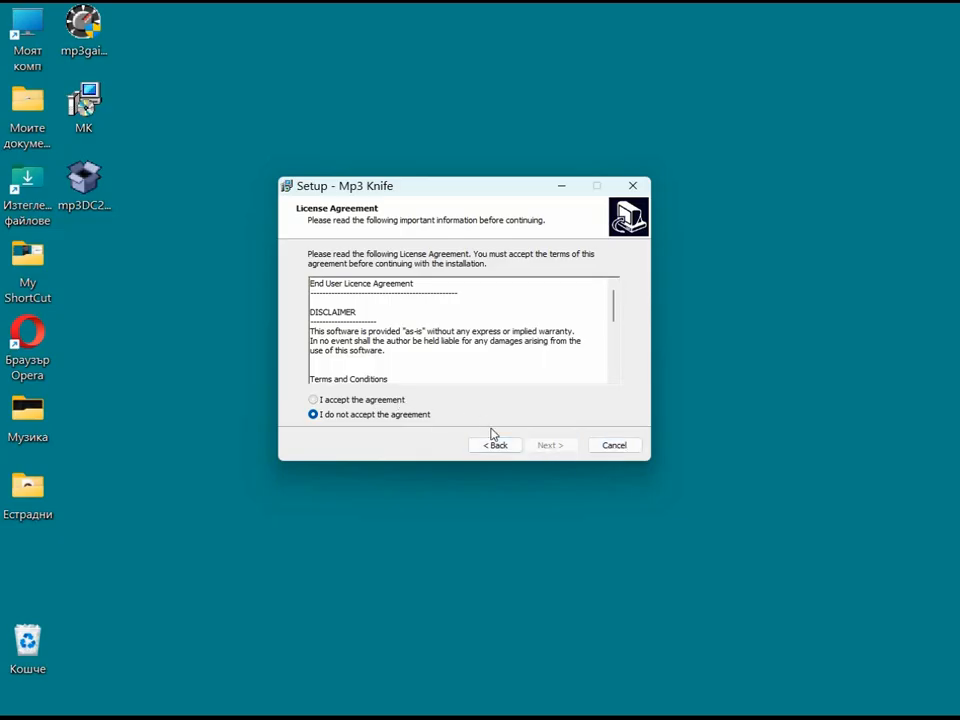
pyautogui.click(400, 400)
pyautogui.click(556, 447)
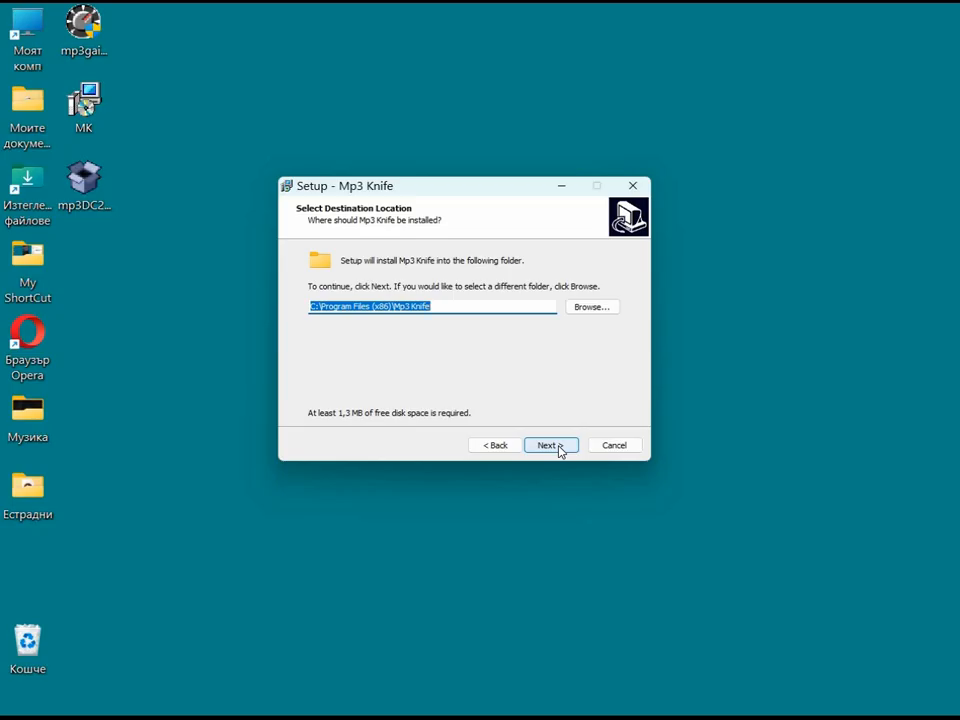
pyautogui.click(551, 446)
pyautogui.click(551, 446)
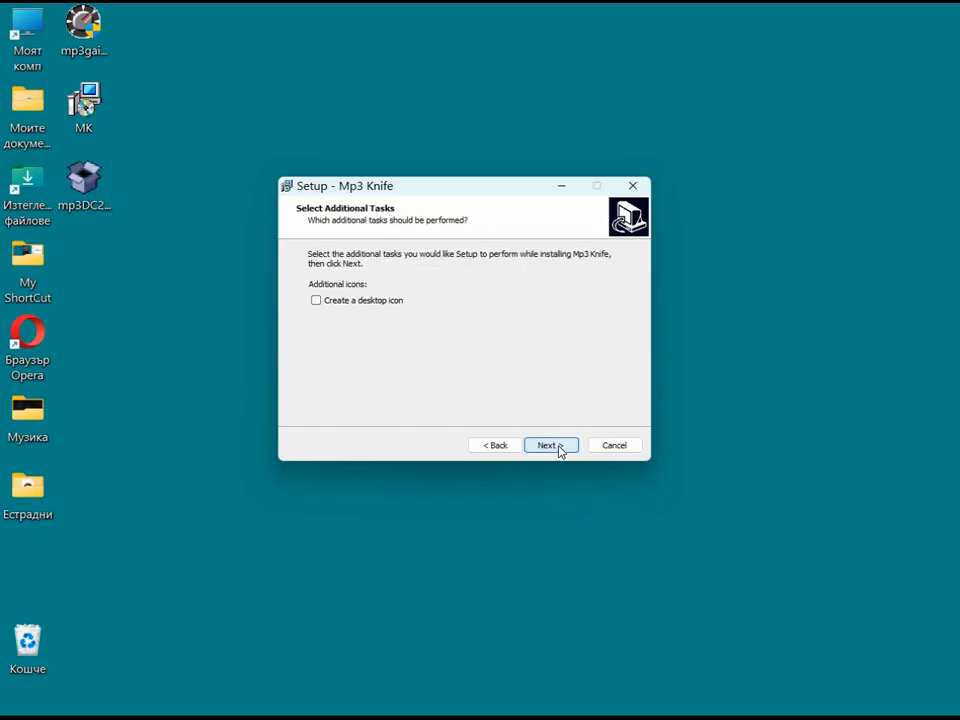
pyautogui.click(556, 446)
pyautogui.click(558, 446)
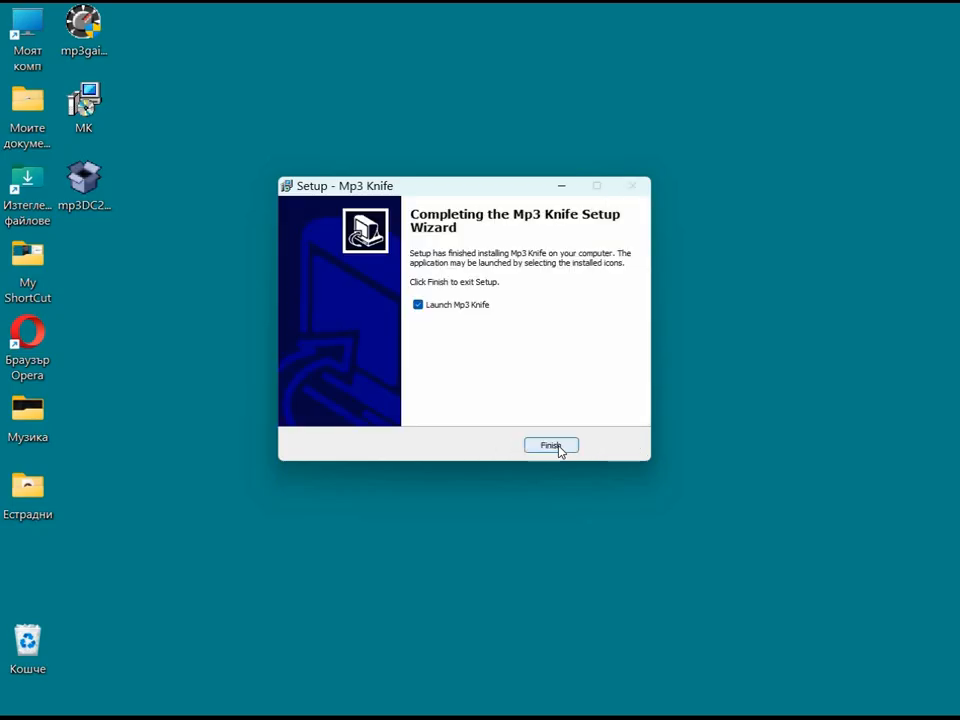
pyautogui.click(552, 446)
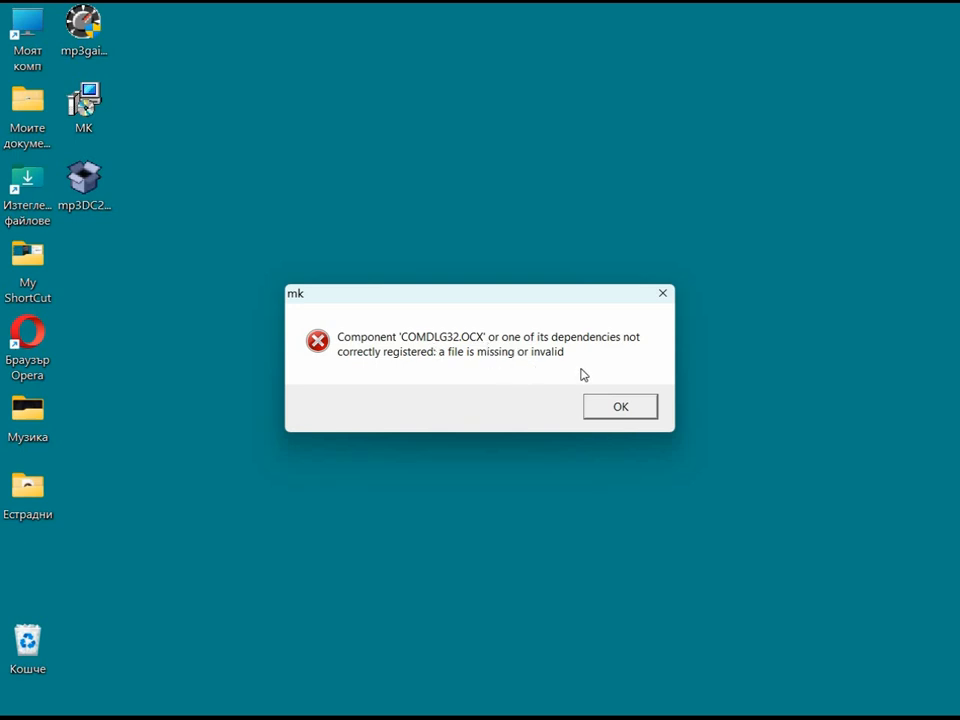
pyautogui.click(647, 407)
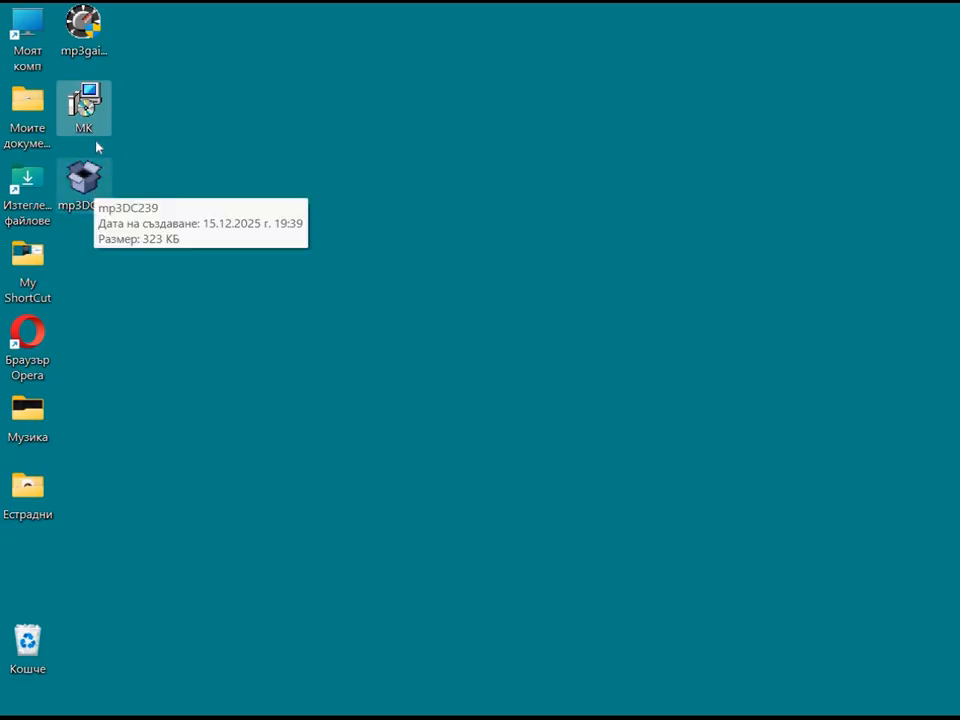
# Step: Try to install mp3DirectCut 2.39 in C:\Program Files (x86)\mp3DirectCut
pyautogui.click(96, 199)
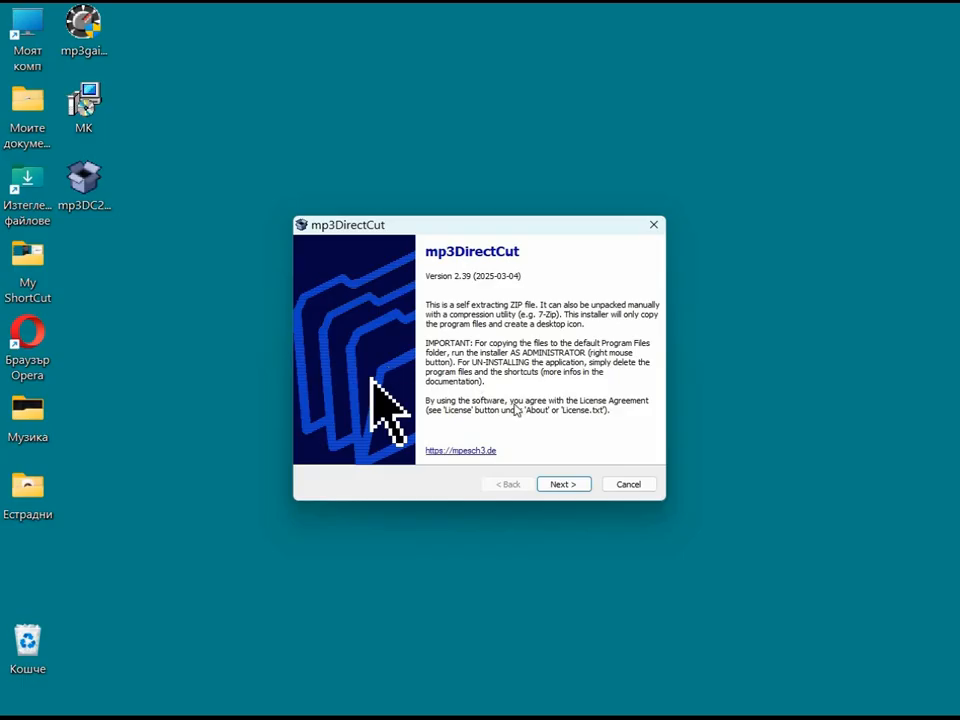
pyautogui.click(561, 485)
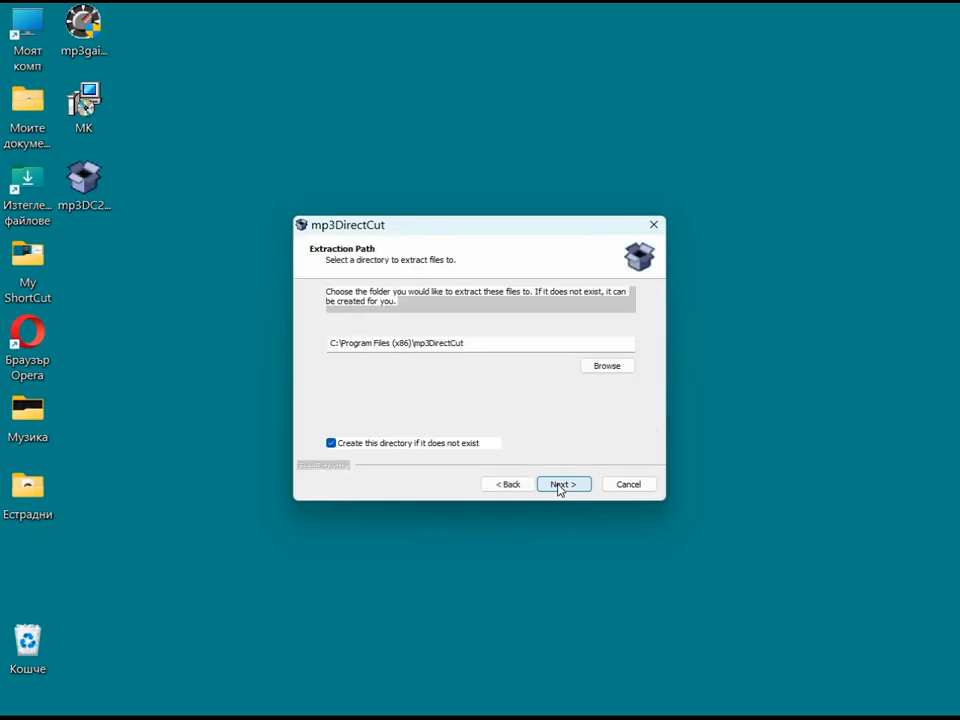
pyautogui.click(561, 484)
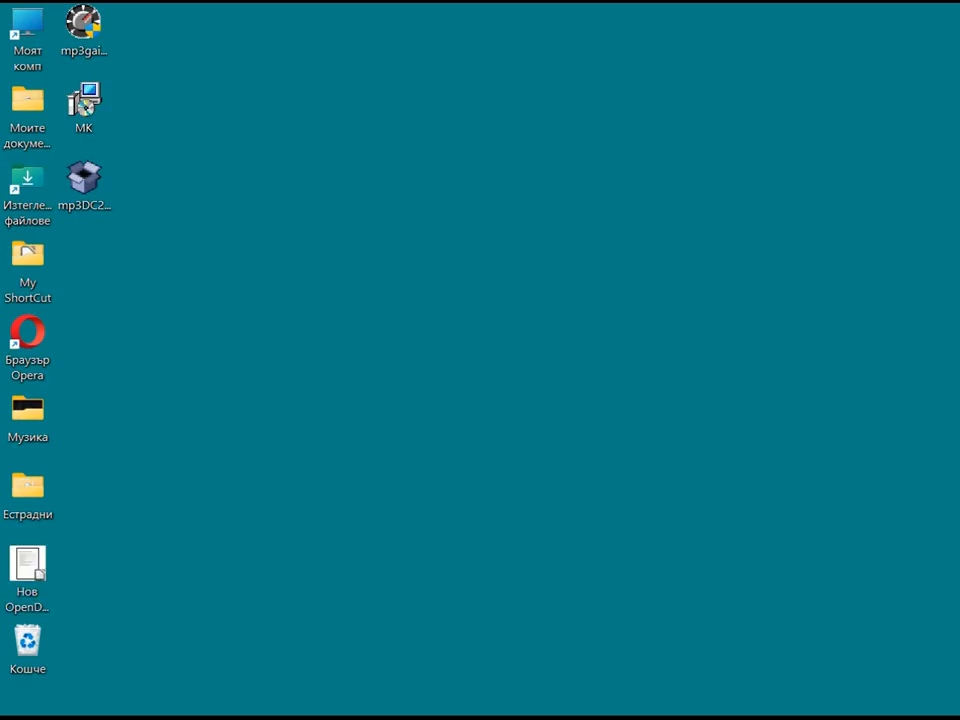
# Step: Install mp3DirectCut 2.39 into the folder C:\mp3DirectCut instead of the default Program Files location
pyautogui.doubleClick(88, 186)
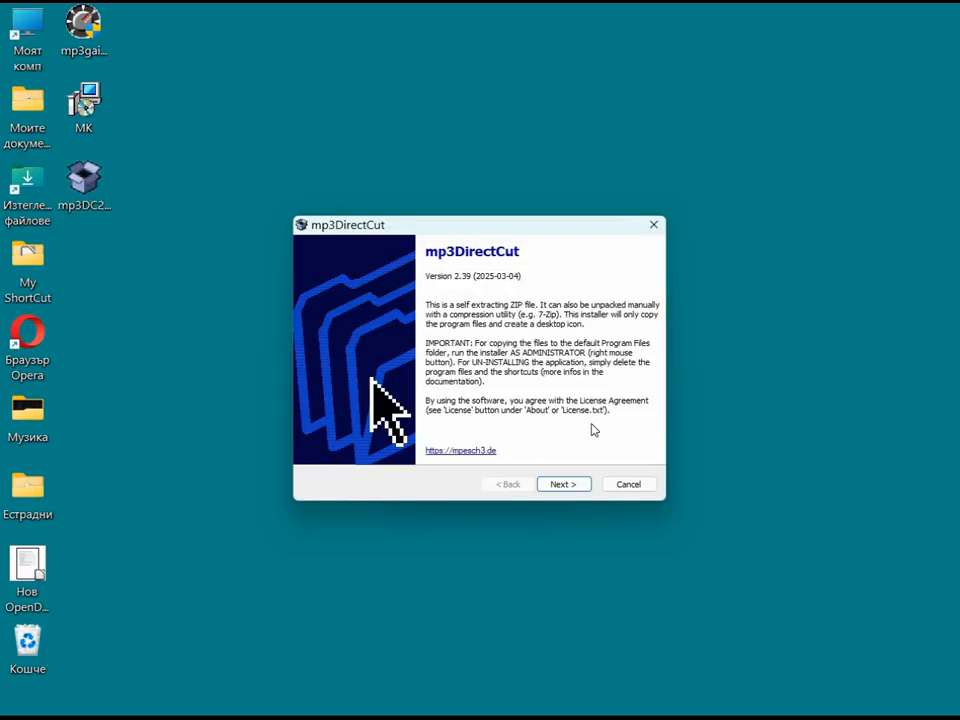
pyautogui.click(565, 489)
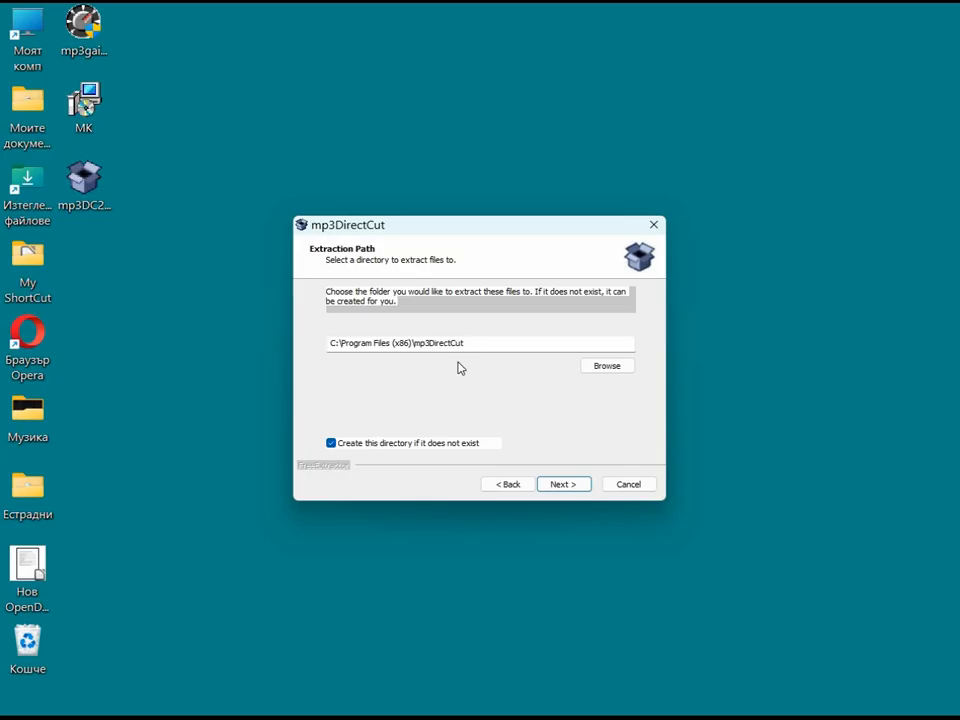
pyautogui.click(412, 342)
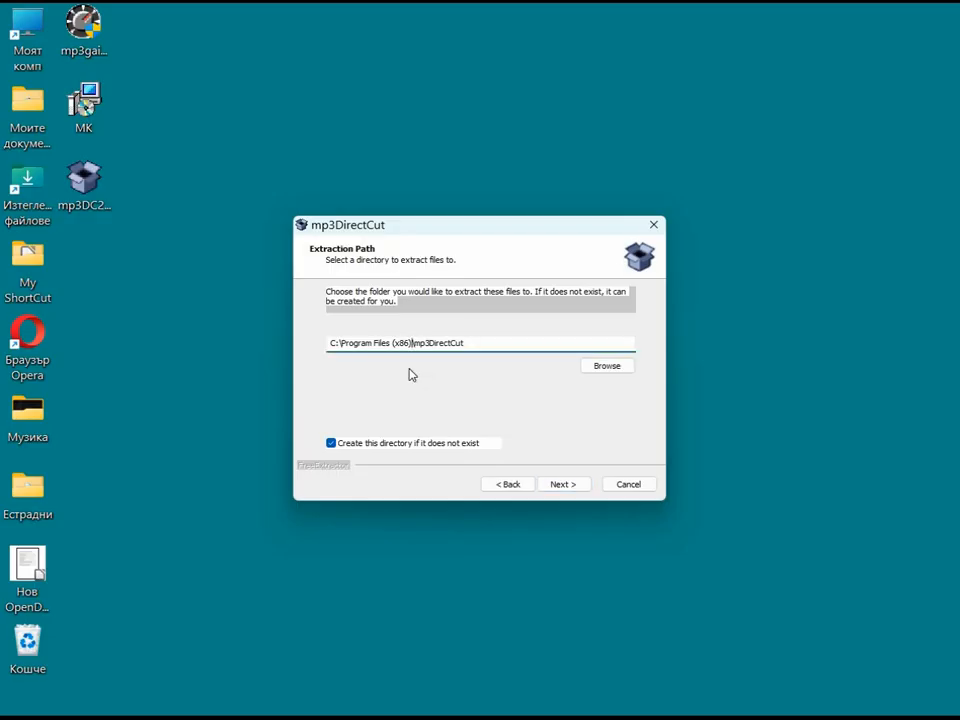
pyautogui.press('BackSpace')
pyautogui.press('BackSpace')
pyautogui.press('BackSpace')
pyautogui.press('BackSpace')
pyautogui.press('BackSpace')
pyautogui.press('BackSpace')
pyautogui.press('BackSpace')
pyautogui.press('BackSpace')
pyautogui.press('BackSpace')
pyautogui.press('BackSpace')
pyautogui.press('BackSpace')
pyautogui.press('BackSpace')
pyautogui.press('BackSpace')
pyautogui.press('BackSpace')
pyautogui.press('BackSpace')
pyautogui.press('BackSpace')
pyautogui.press('BackSpace')
pyautogui.press('BackSpace')
pyautogui.press('BackSpace')
pyautogui.press('BackSpace')
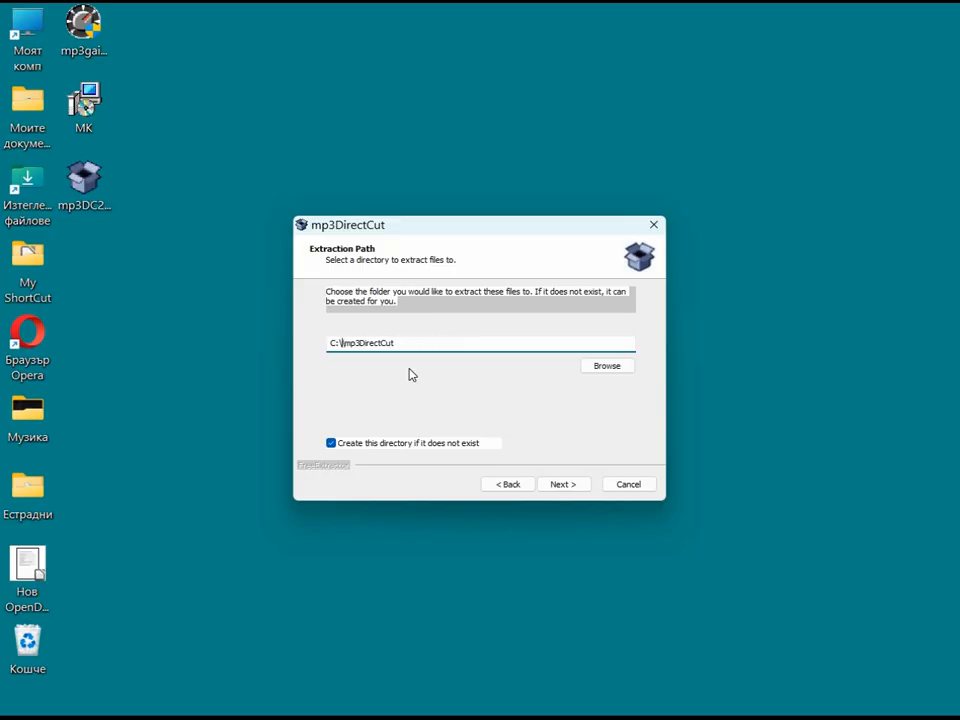
pyautogui.press('BackSpace')
pyautogui.click(565, 484)
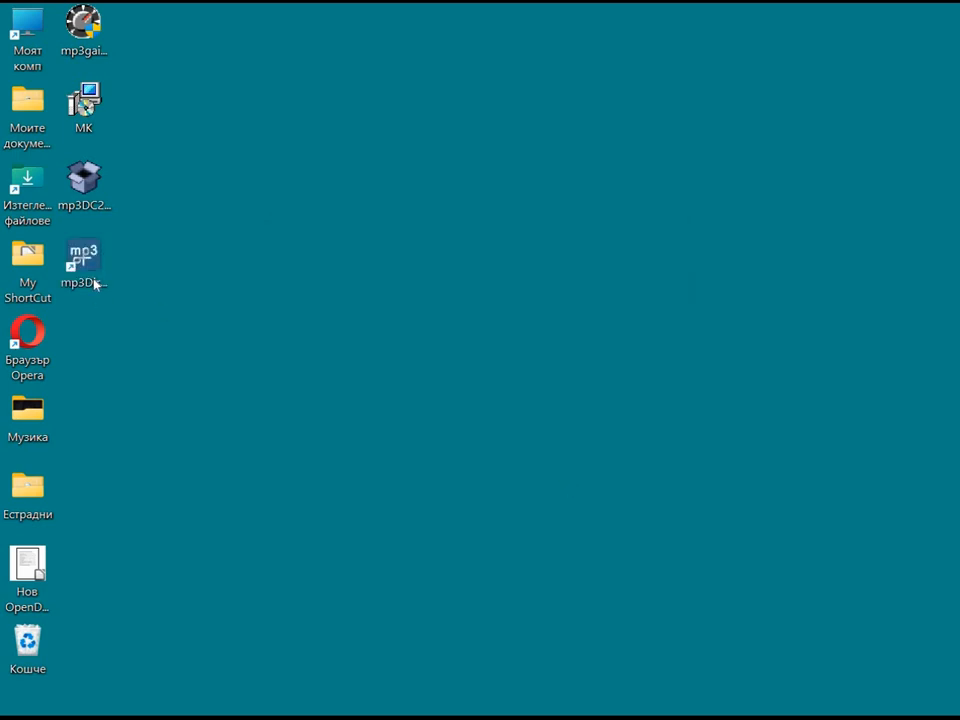
# Step: Launch mp3DirectCut from the desktop, dismiss its about and first-start setup dialogs, and reposition its window
pyautogui.doubleClick(90, 265)
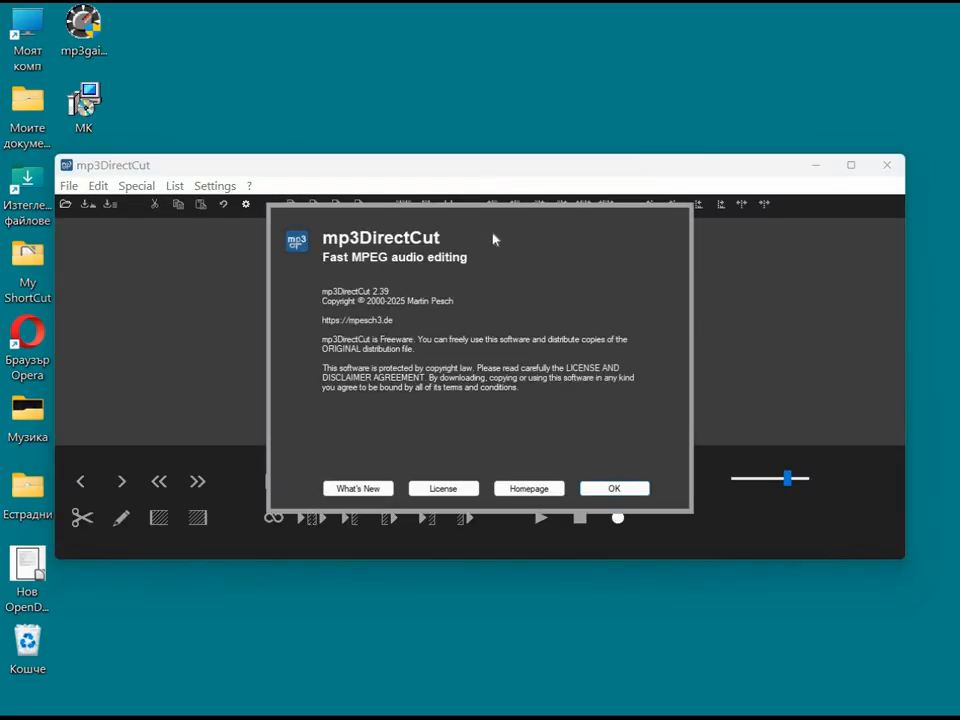
pyautogui.click(616, 486)
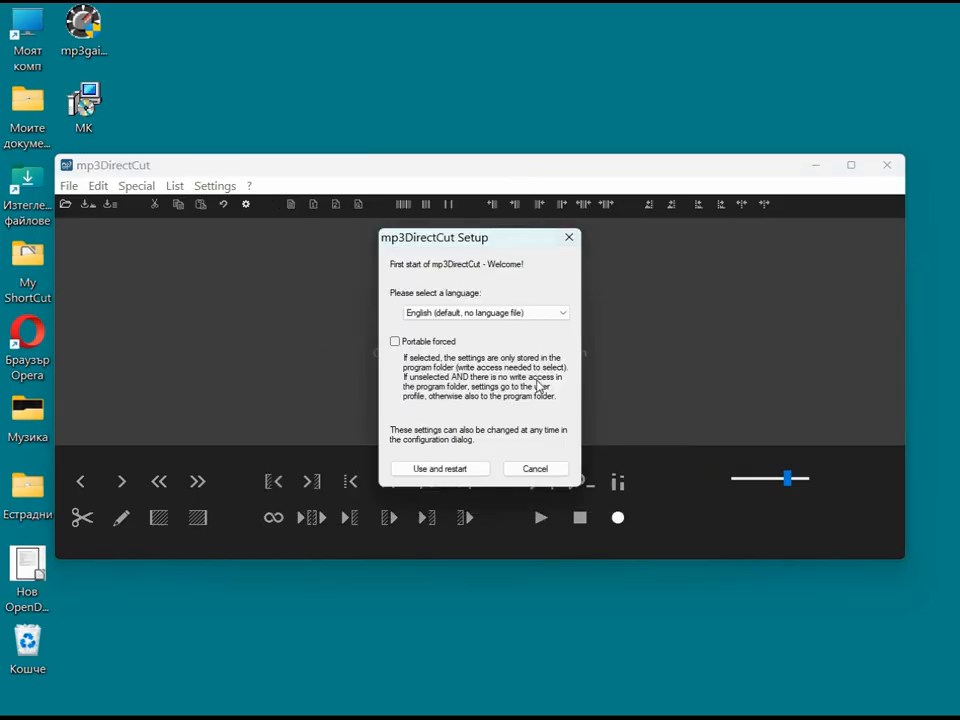
pyautogui.click(535, 468)
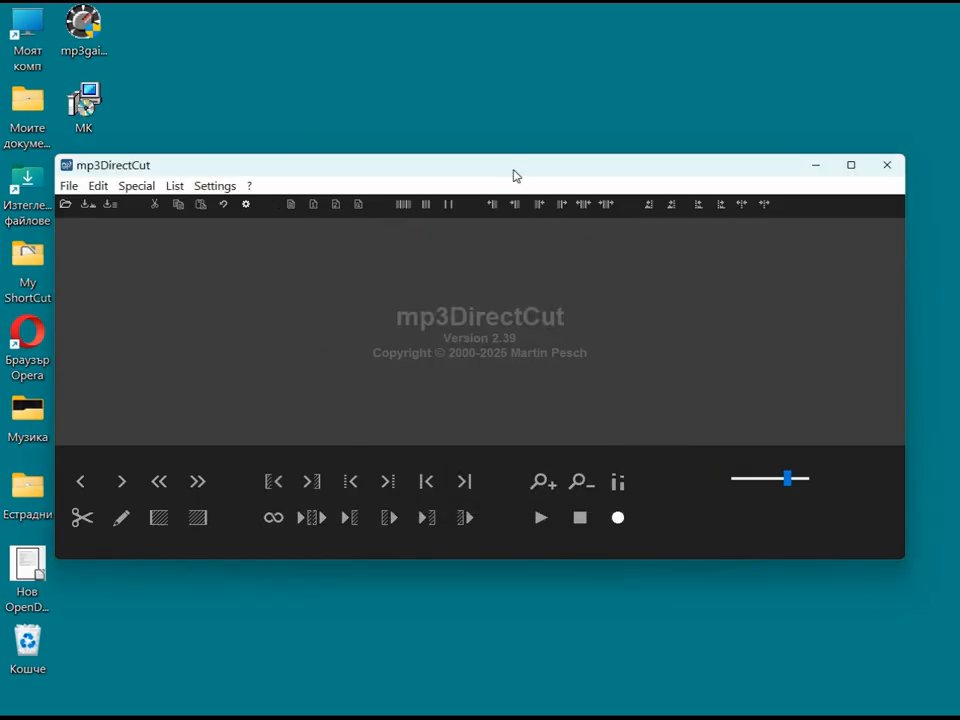
pyautogui.moveTo(513, 170); pyautogui.dragTo(526, 139)
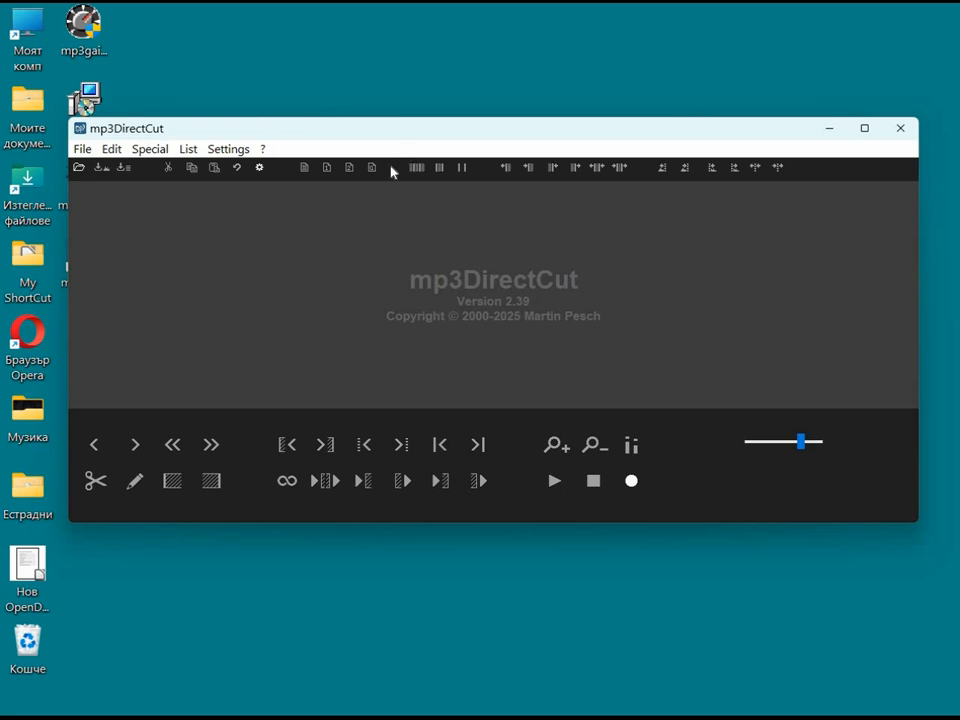
# Step: Open "Тони Димитрова - За тебе хората говорят.mp3" from the Естрадни folder and permanently dismiss the audio graph note
pyautogui.click(82, 150)
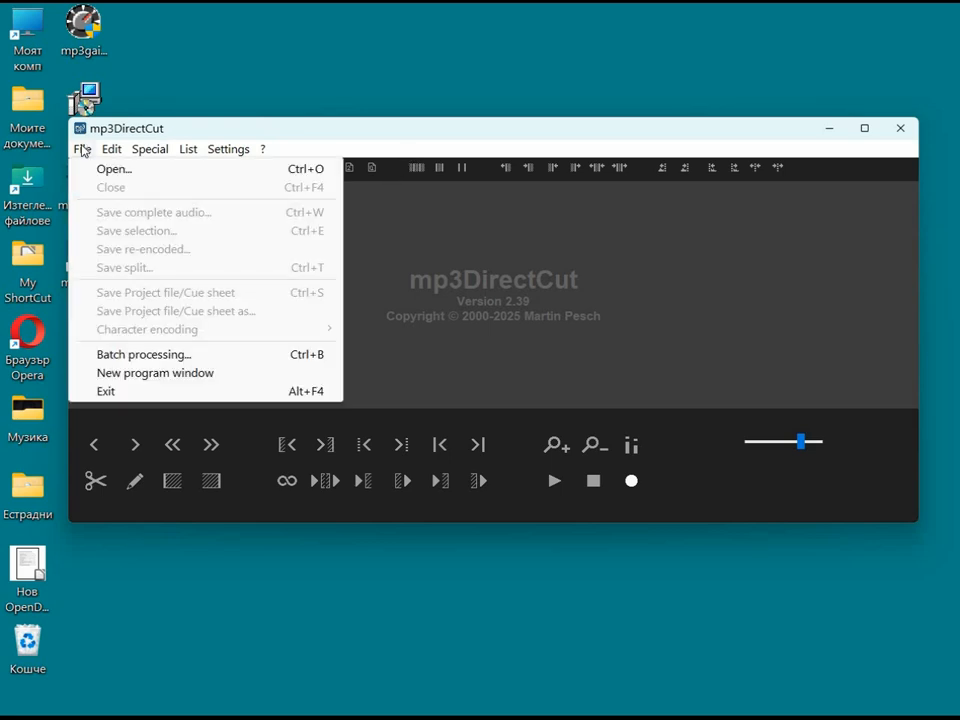
pyautogui.click(106, 169)
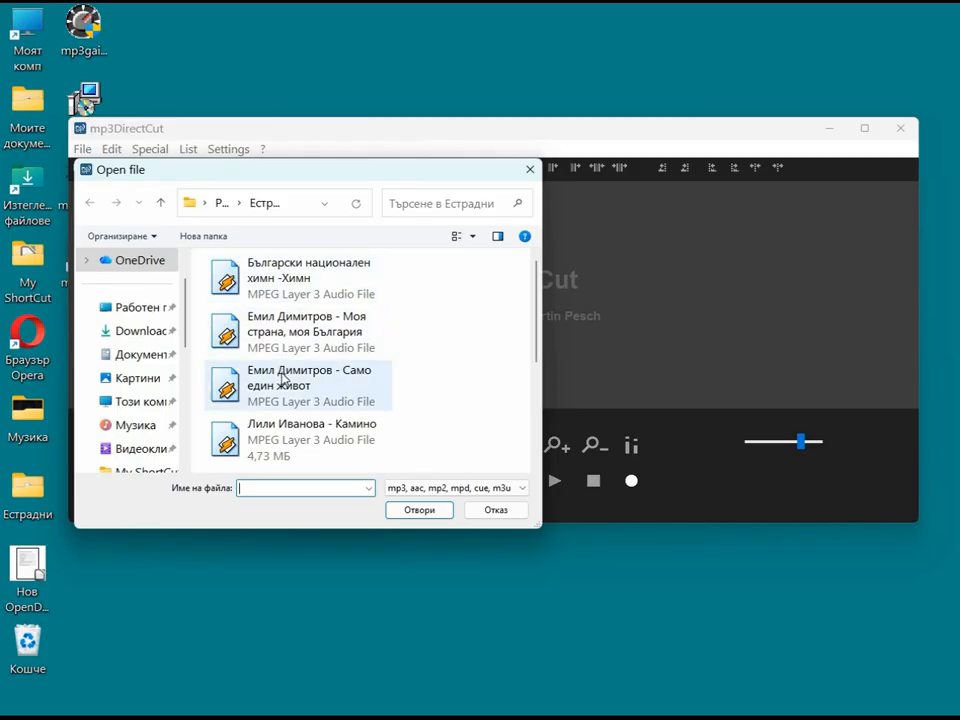
pyautogui.scroll(-3, 283, 378)
pyautogui.click(288, 446)
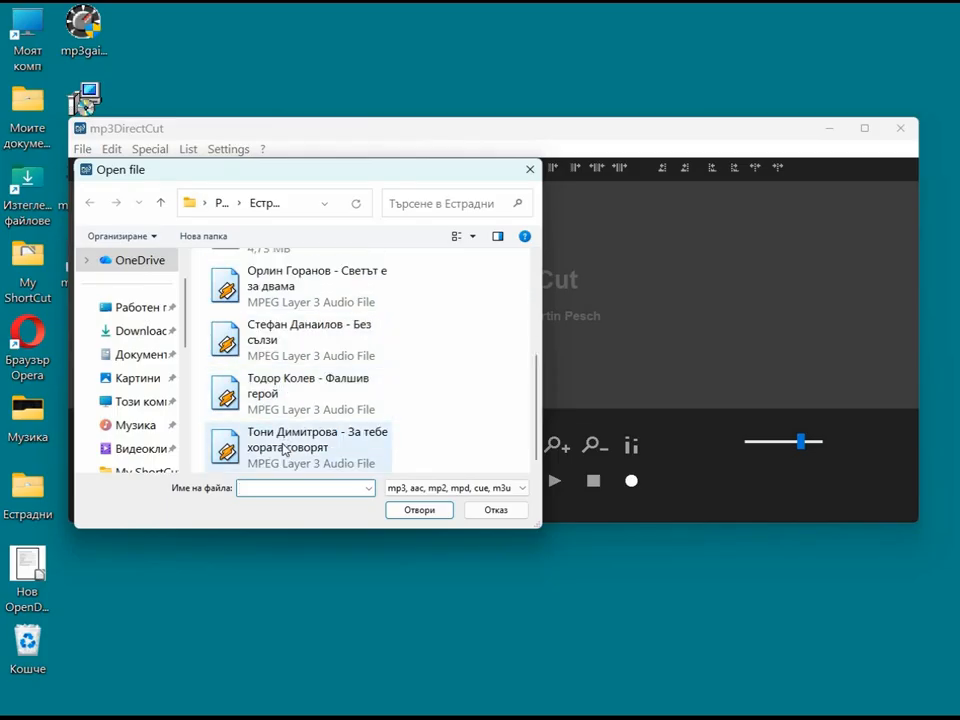
pyautogui.click(411, 512)
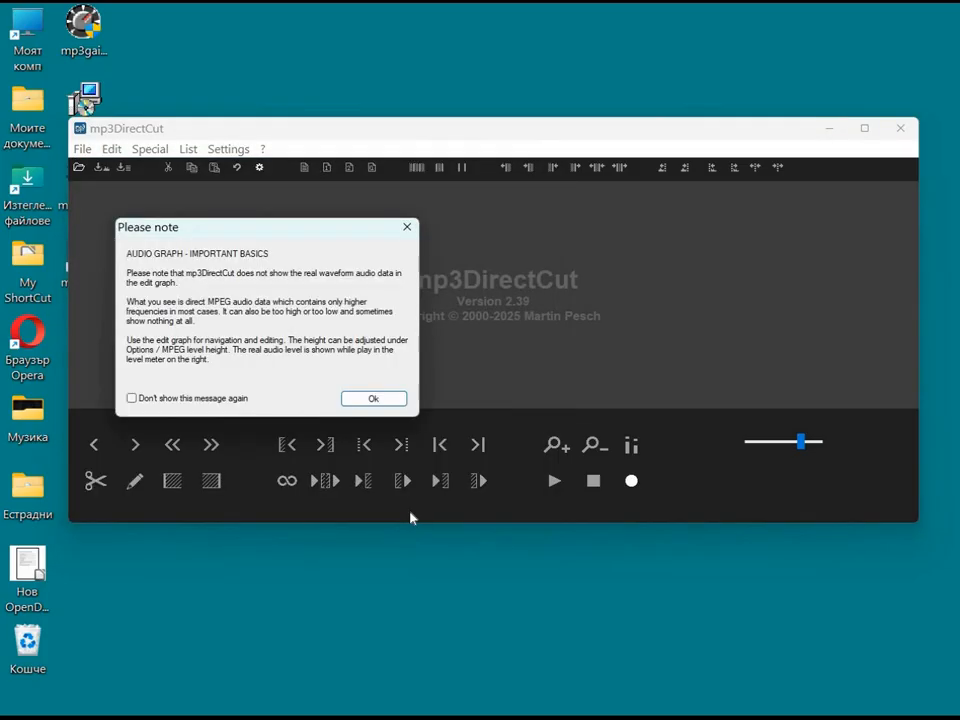
pyautogui.click(165, 399)
pyautogui.click(386, 400)
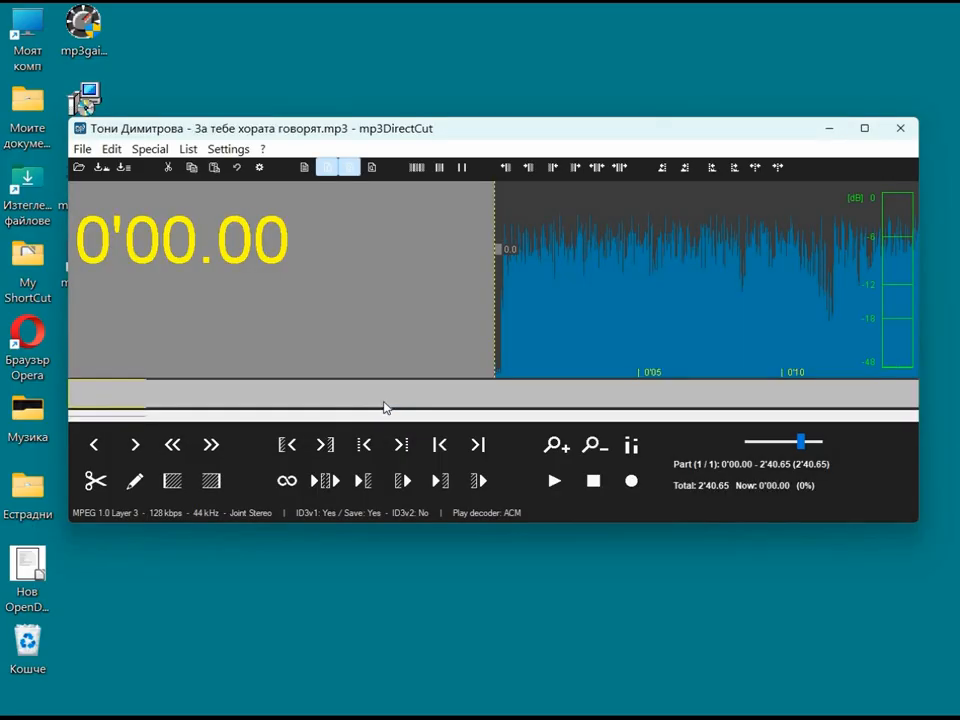
# Step: Preview the song's opening, stop playback, and select the range from 0'08.93 to 1'19.20
pyautogui.click(561, 485)
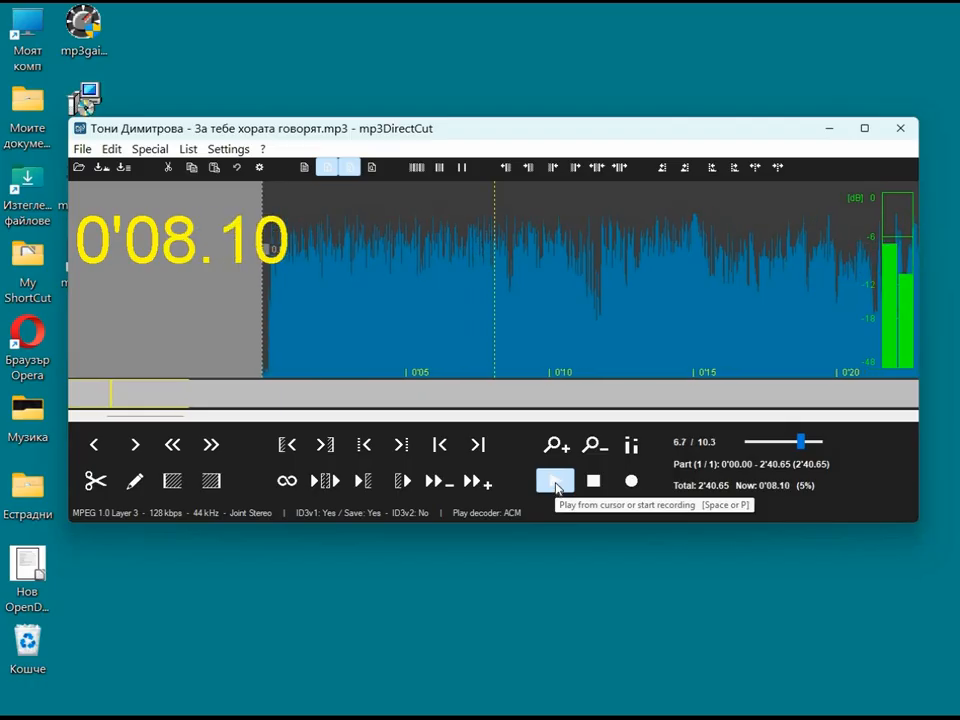
pyautogui.click(595, 482)
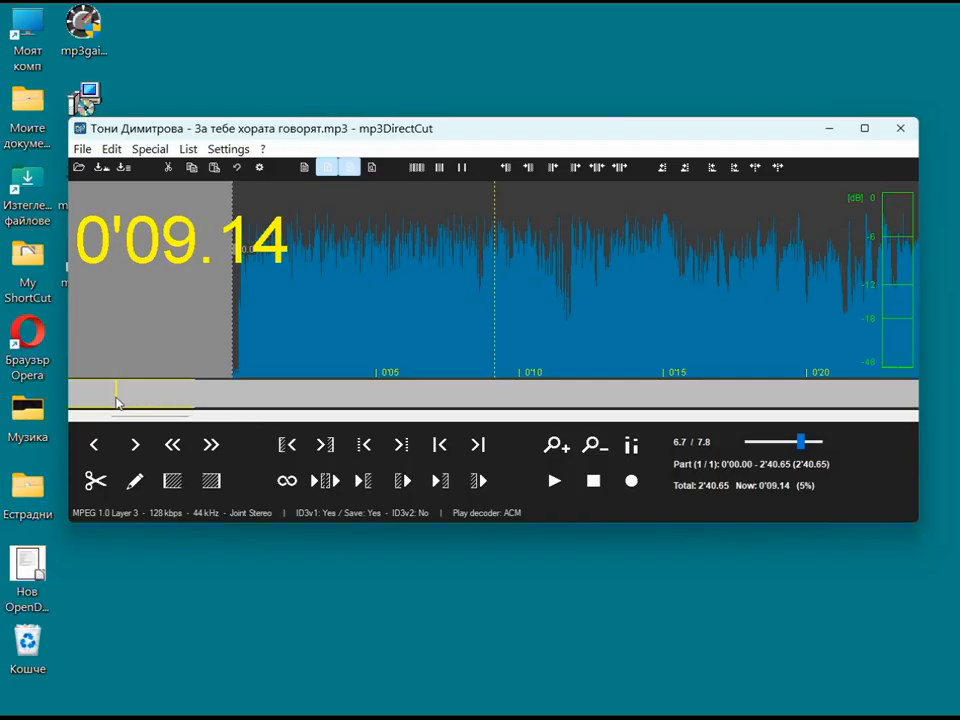
pyautogui.click(115, 401)
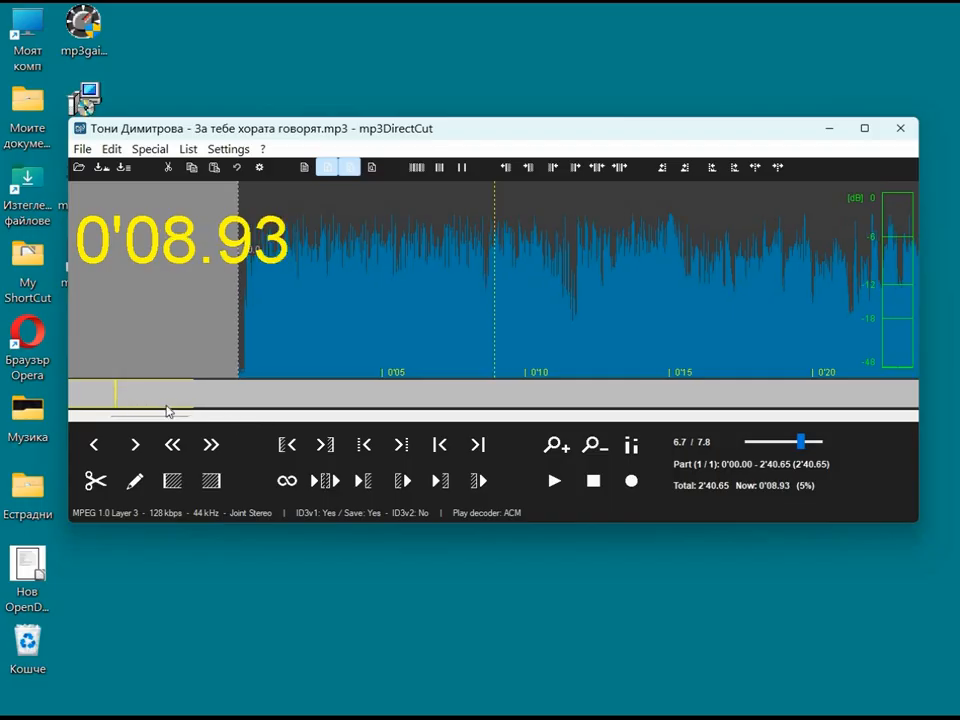
pyautogui.click(173, 481)
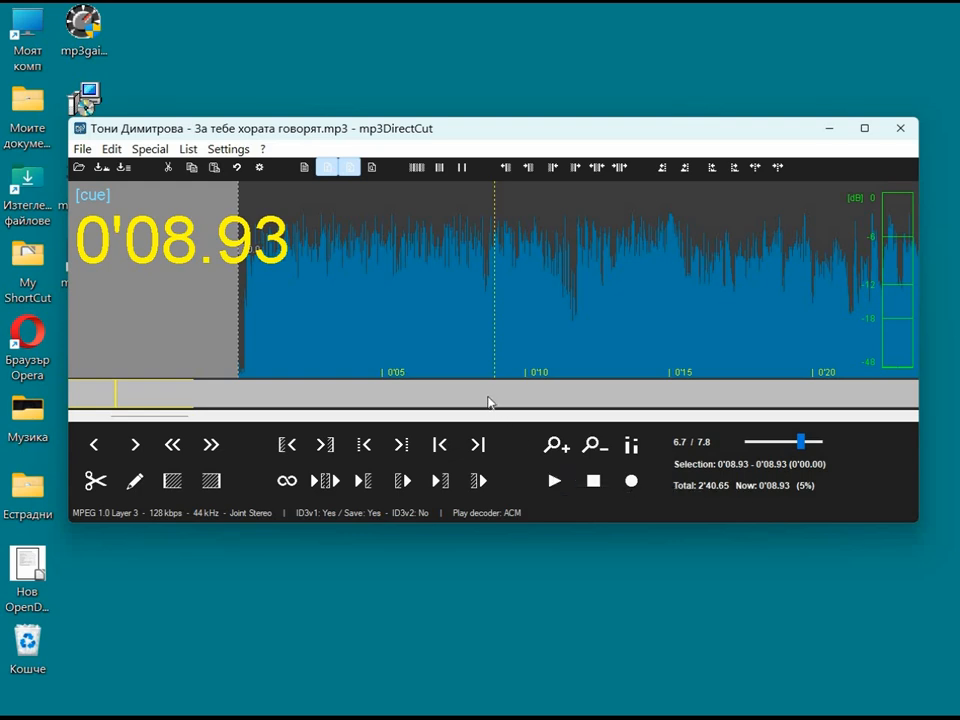
pyautogui.click(489, 402)
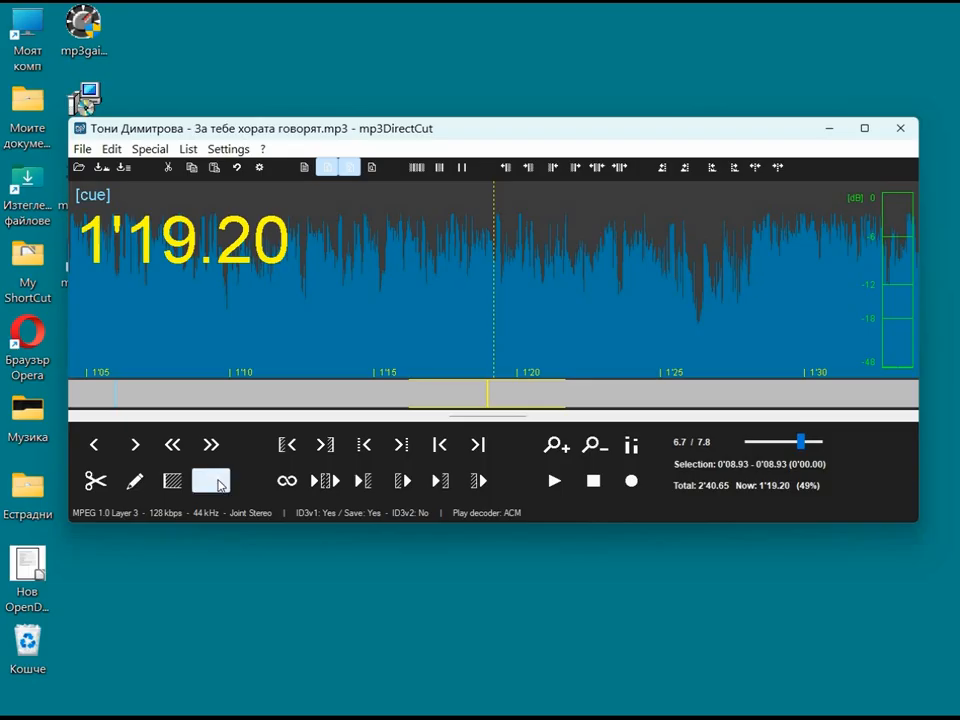
pyautogui.click(218, 483)
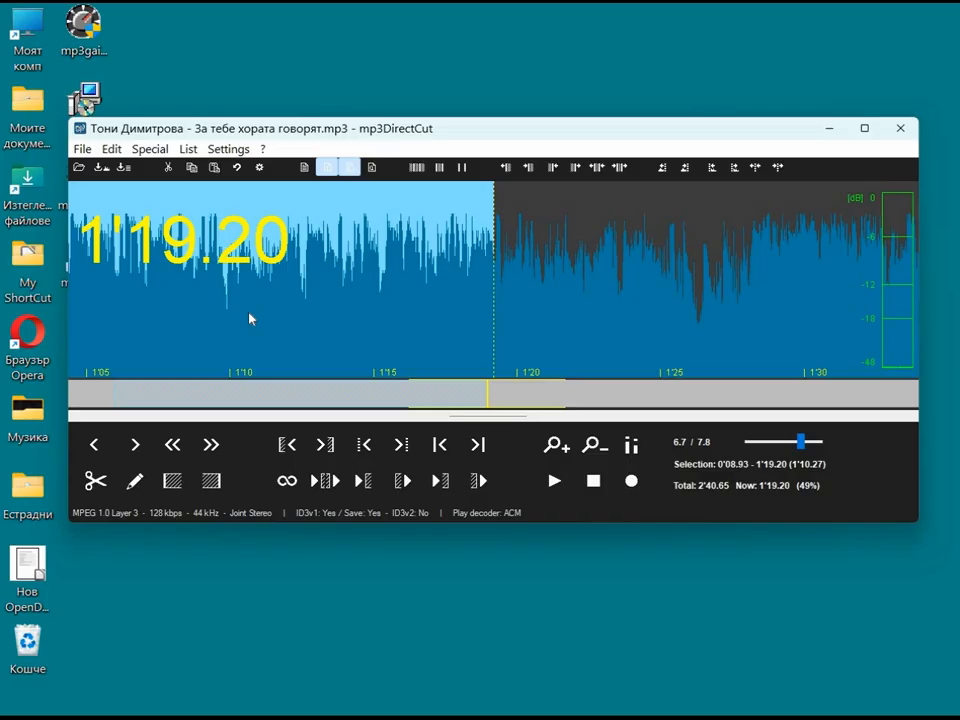
# Step: Save the selection to the desktop as an MP3, keeping the suggested file name
pyautogui.click(83, 150)
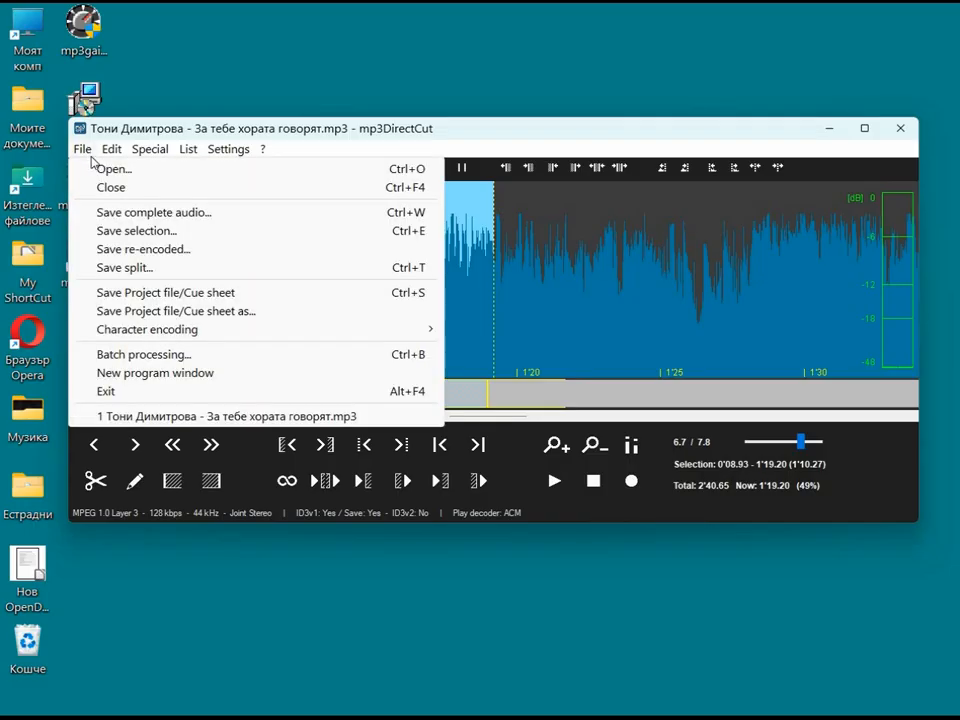
pyautogui.click(166, 231)
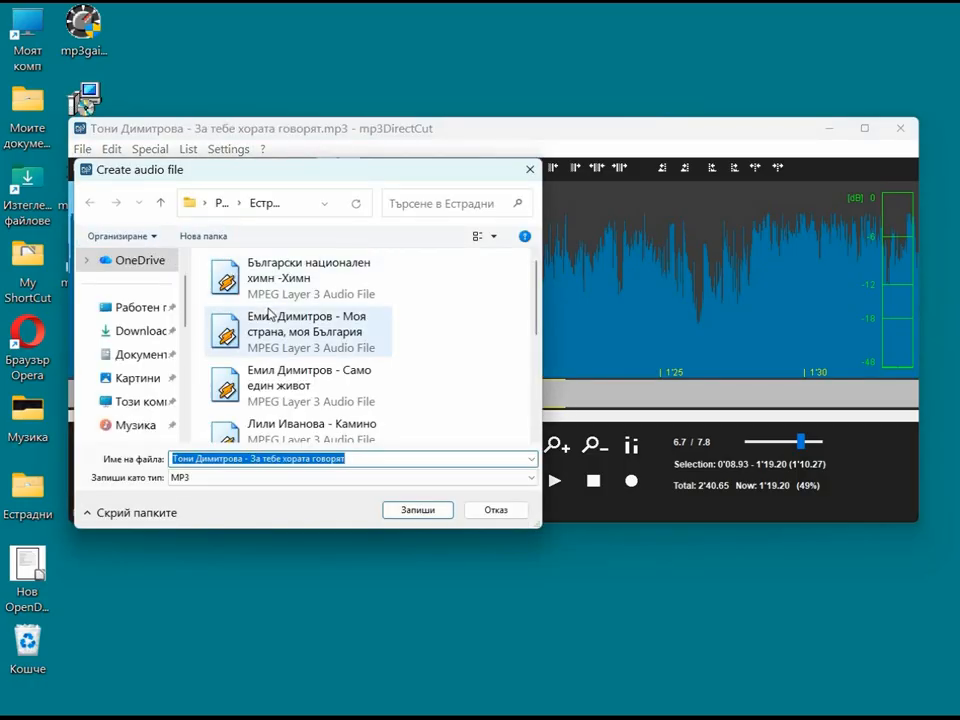
pyautogui.click(166, 307)
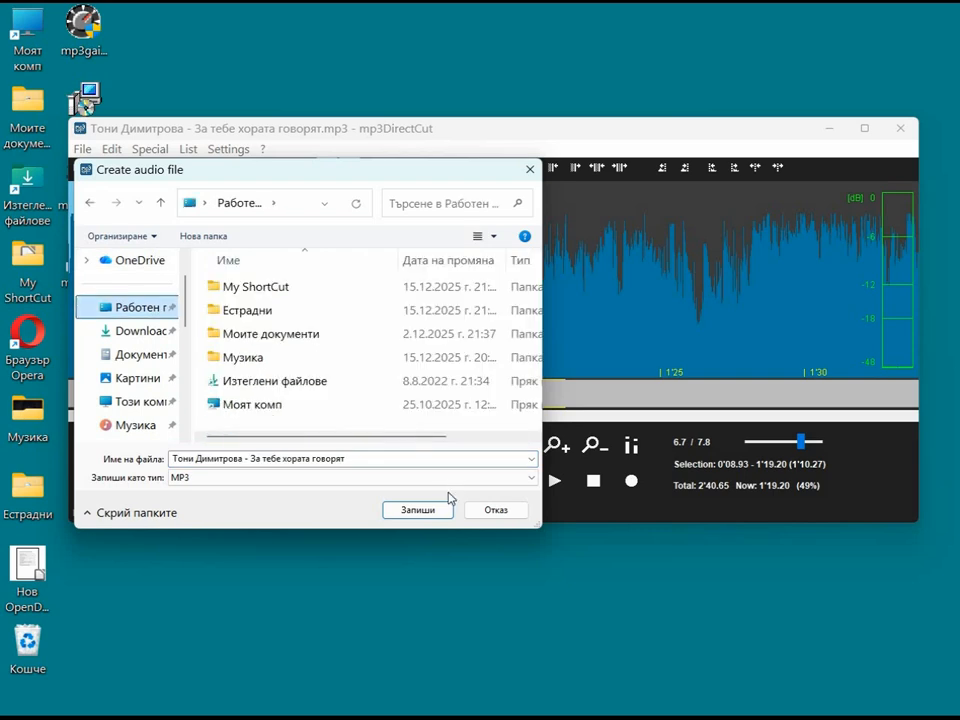
pyautogui.click(439, 510)
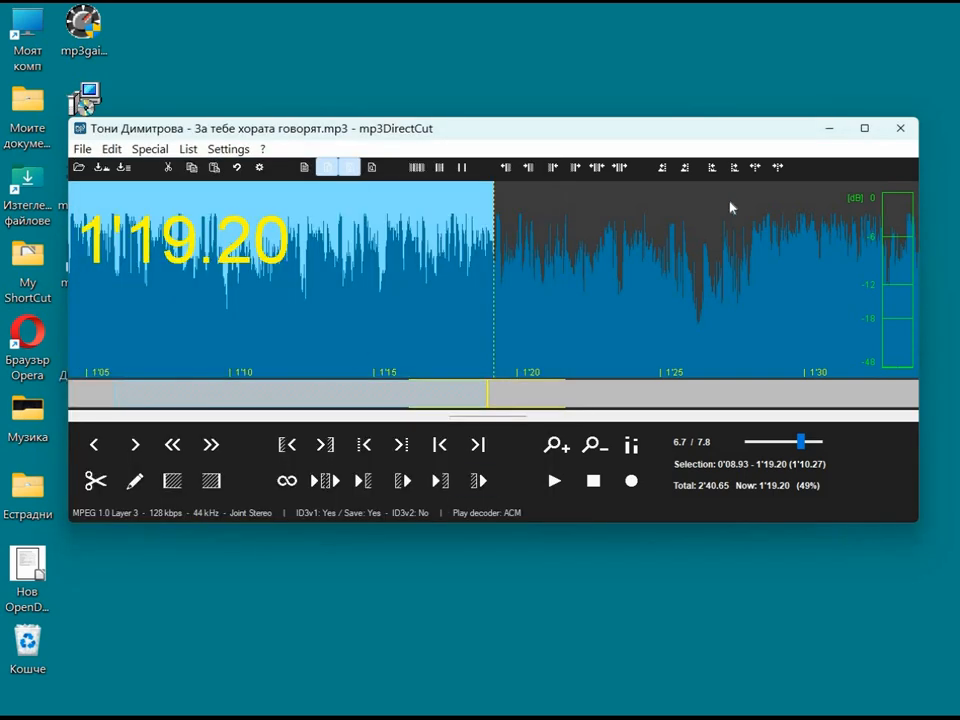
# Step: Uncover the saved excerpt on the desktop, play it in Winamp, stop it, and minimize the player
pyautogui.moveTo(746, 140); pyautogui.dragTo(823, 188)
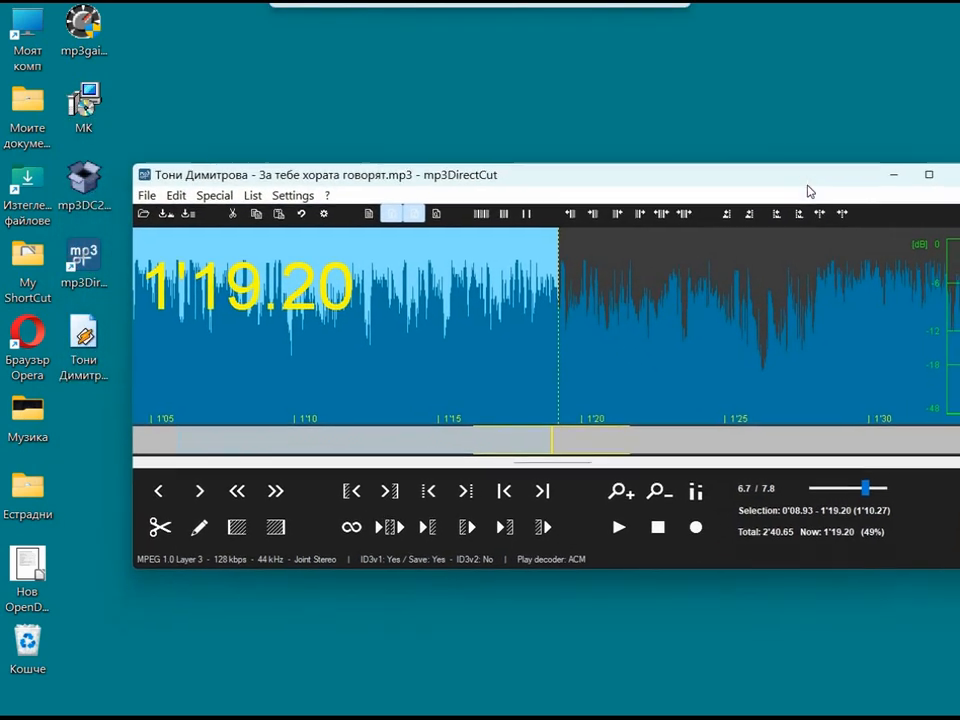
pyautogui.click(84, 338)
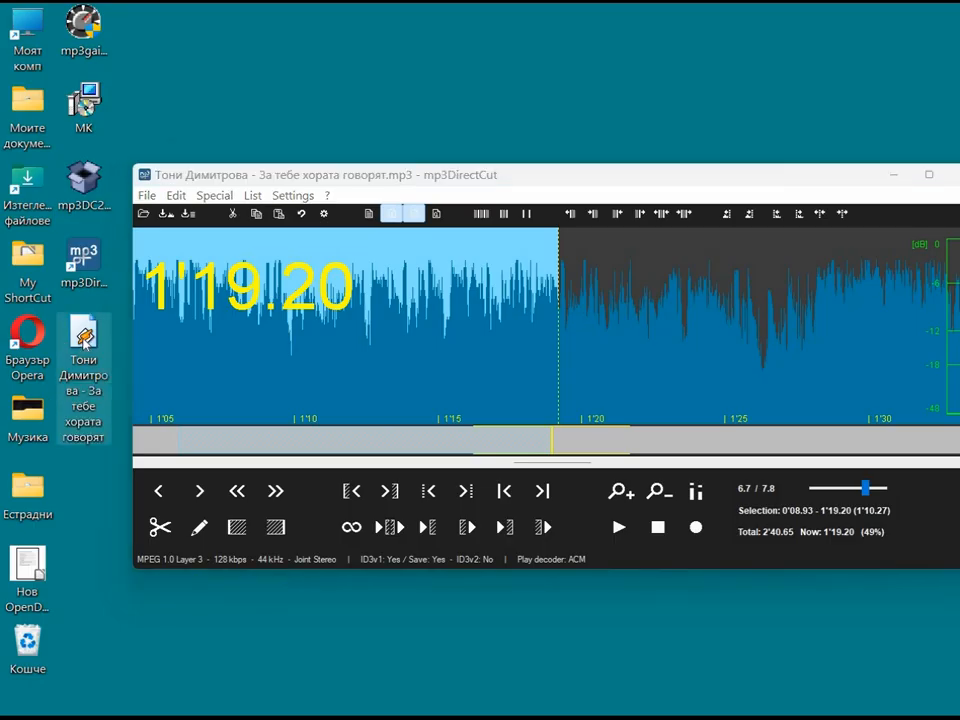
pyautogui.press('Return')
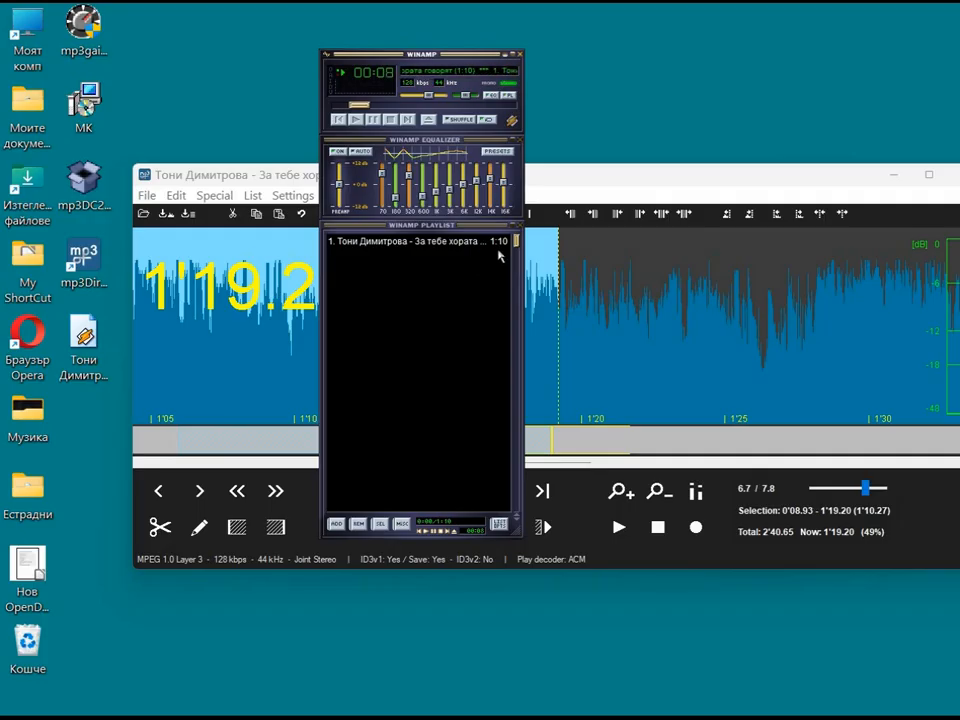
pyautogui.click(395, 121)
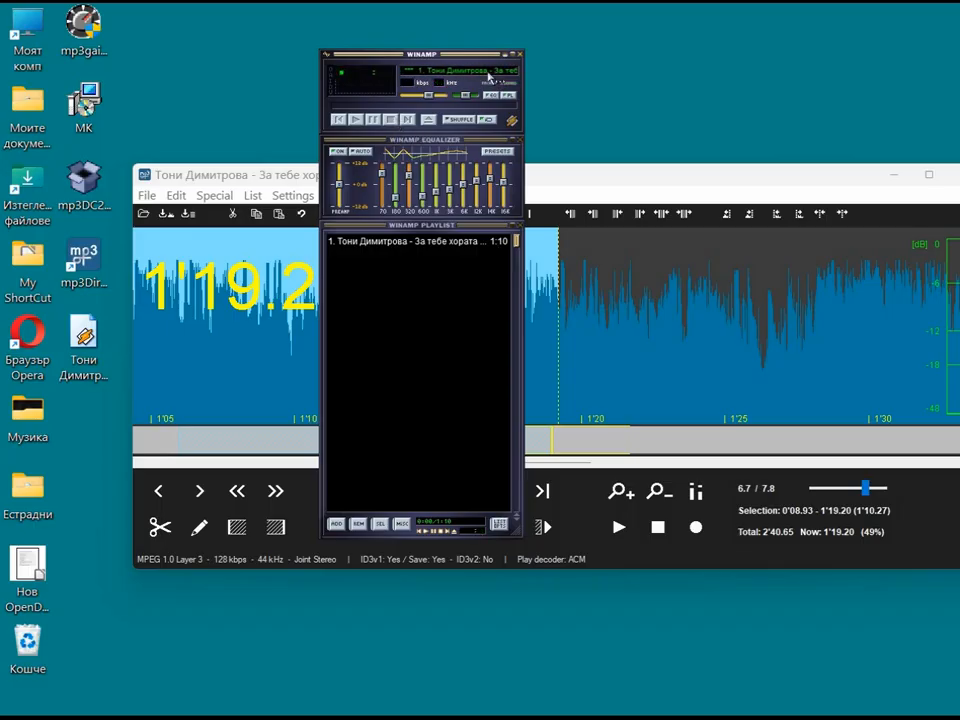
pyautogui.click(507, 56)
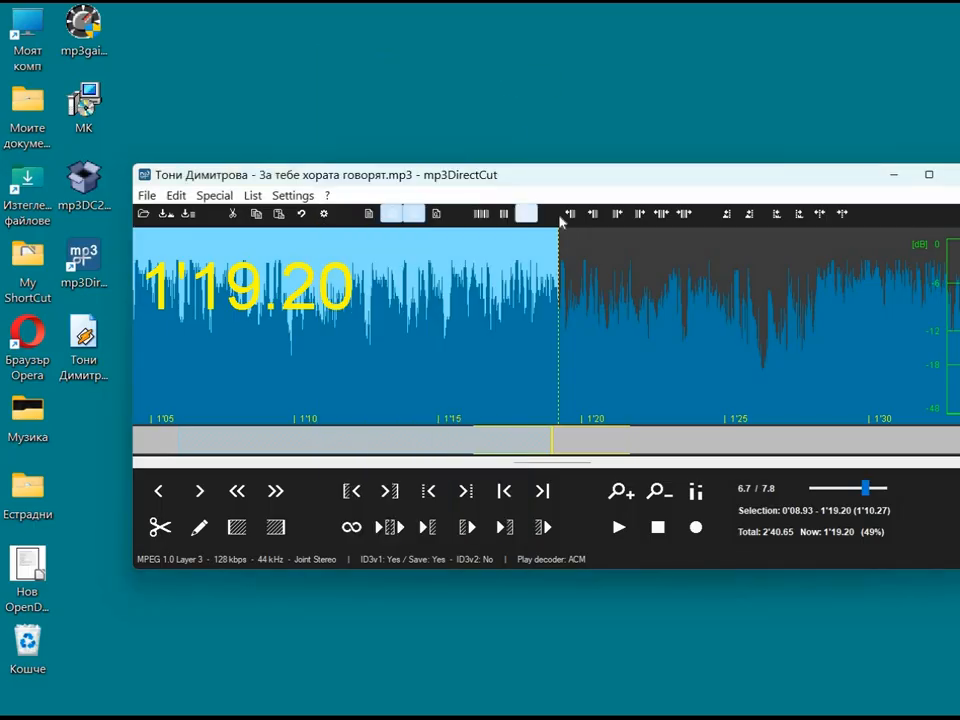
# Step: Reposition the mp3DirectCut window and move the cursor in small steps forward to 1'21.19 and back to 1'17.11
pyautogui.moveTo(572, 186); pyautogui.dragTo(535, 178)
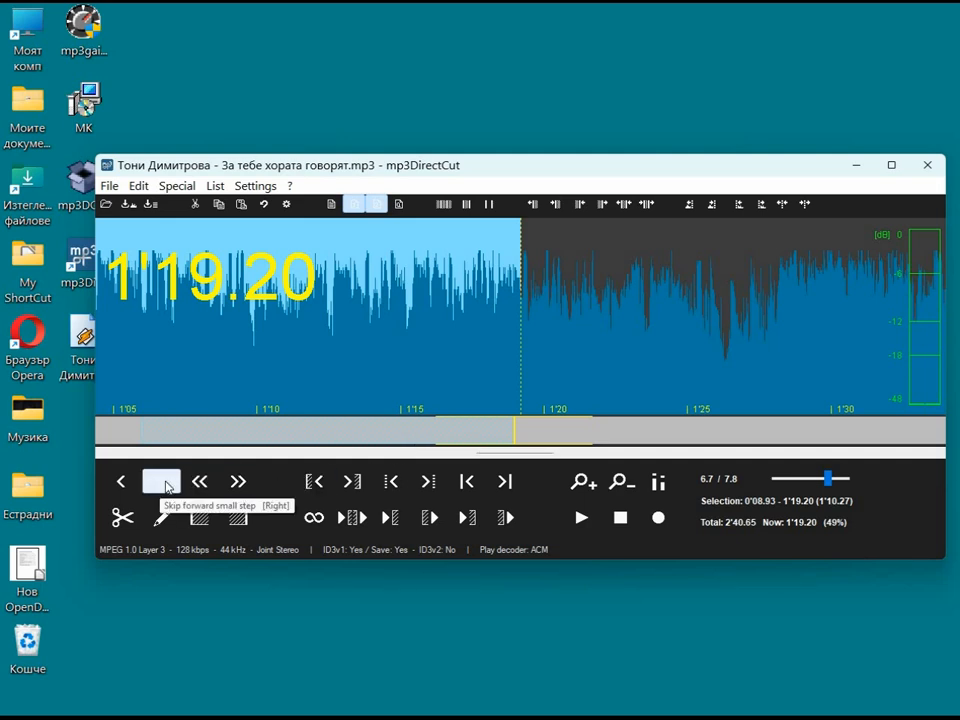
pyautogui.click(177, 485)
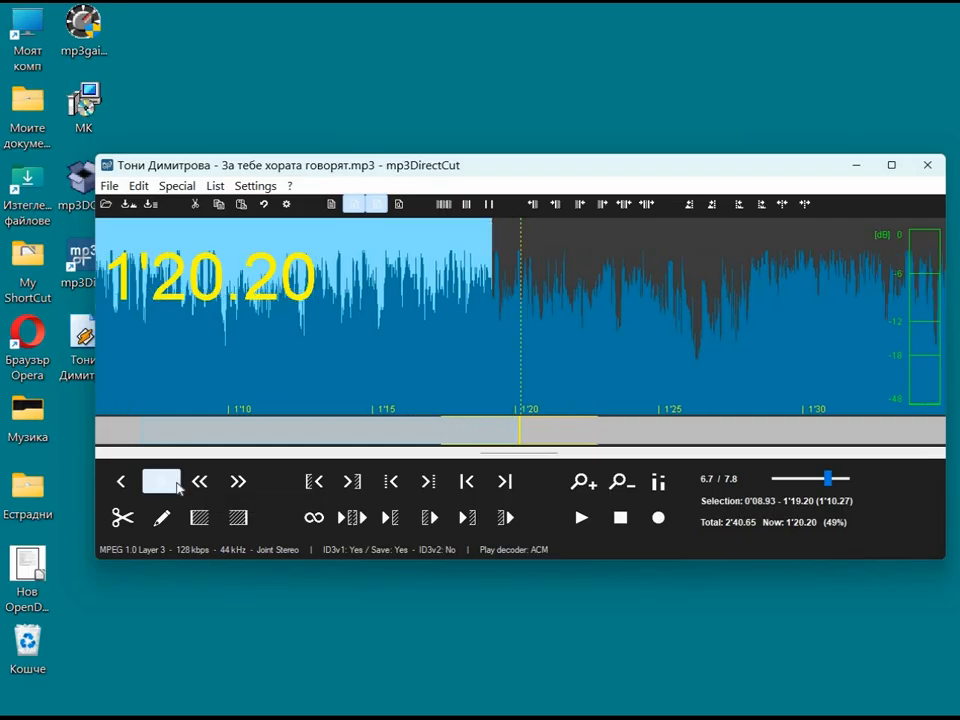
pyautogui.click(177, 485)
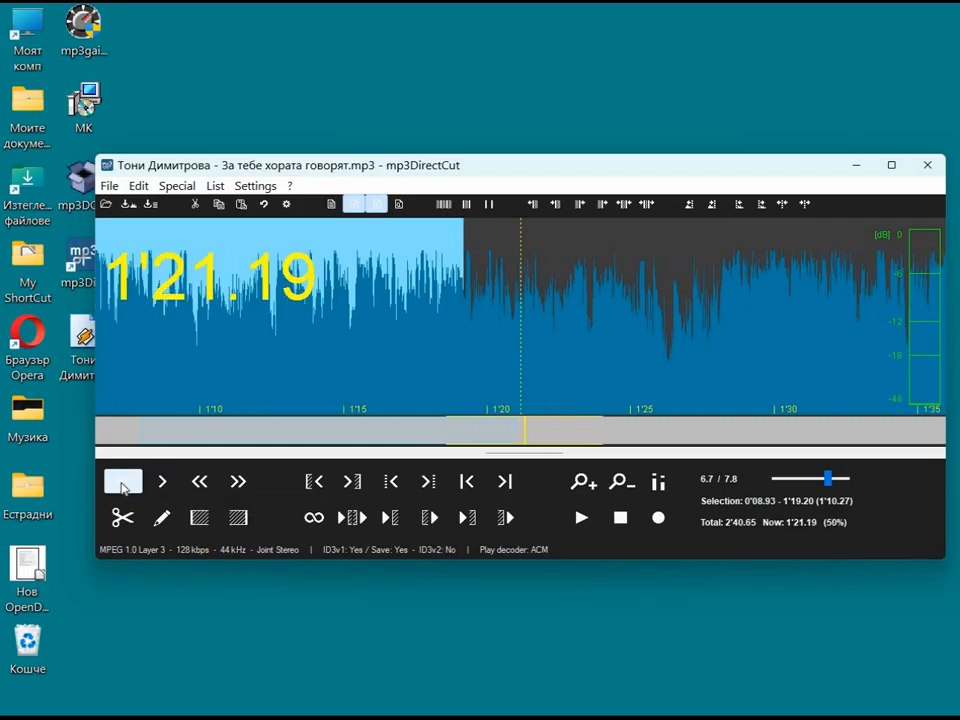
pyautogui.click(122, 484)
pyautogui.click(122, 484)
pyautogui.click(122, 484)
pyautogui.click(122, 484)
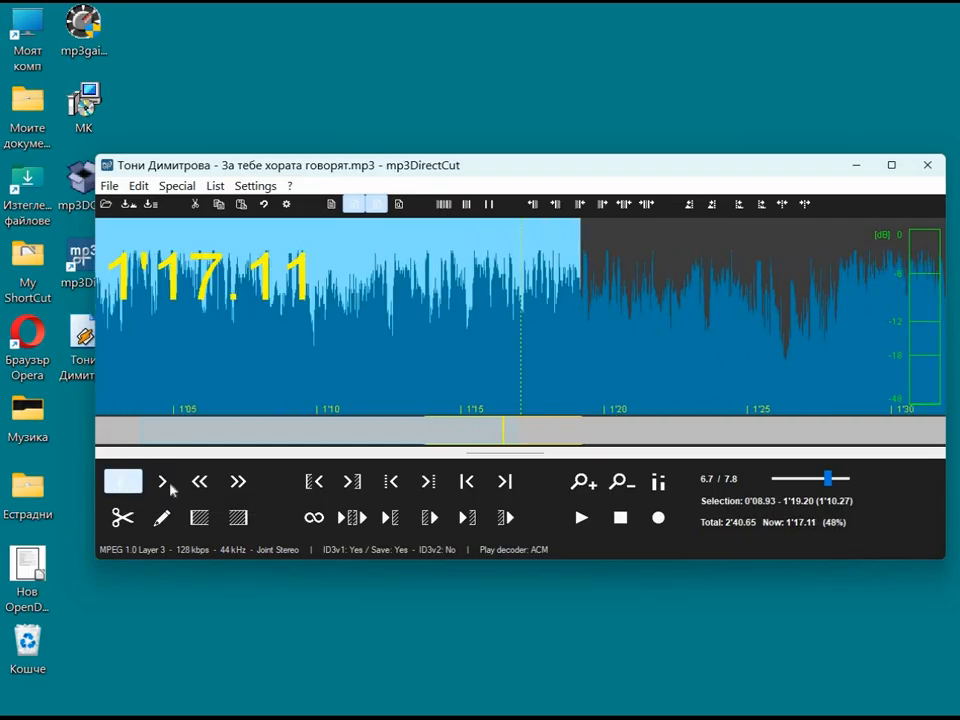
# Step: Skip the cursor in large steps forward to 1'47.13 and back to 0'56.97
pyautogui.click(240, 484)
pyautogui.click(240, 484)
pyautogui.click(240, 484)
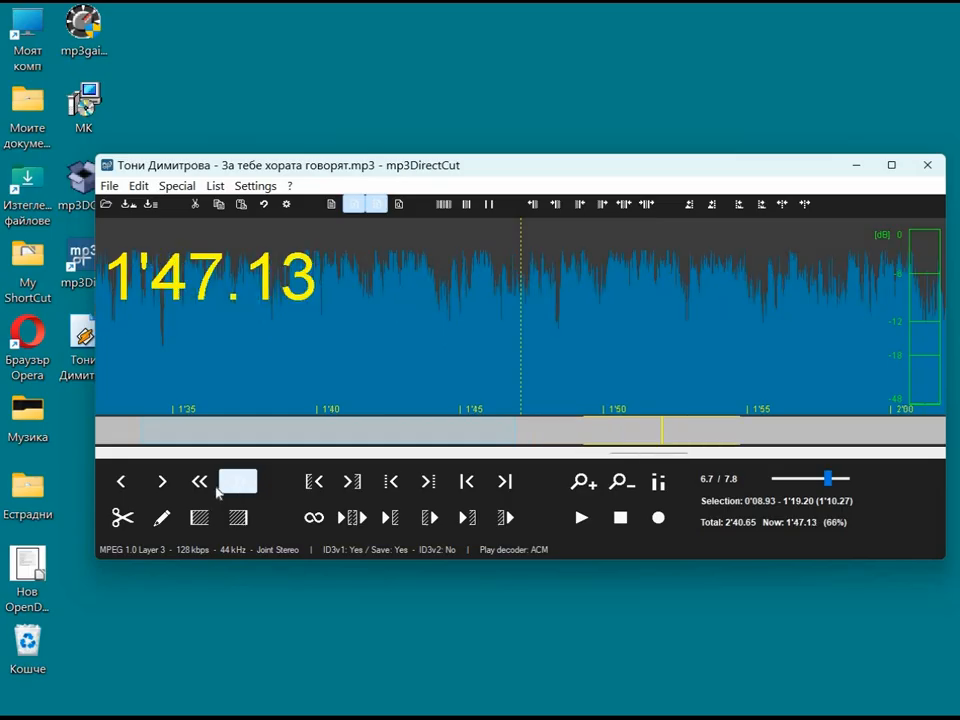
pyautogui.click(200, 484)
pyautogui.click(200, 484)
pyautogui.click(200, 484)
pyautogui.click(200, 484)
pyautogui.click(200, 484)
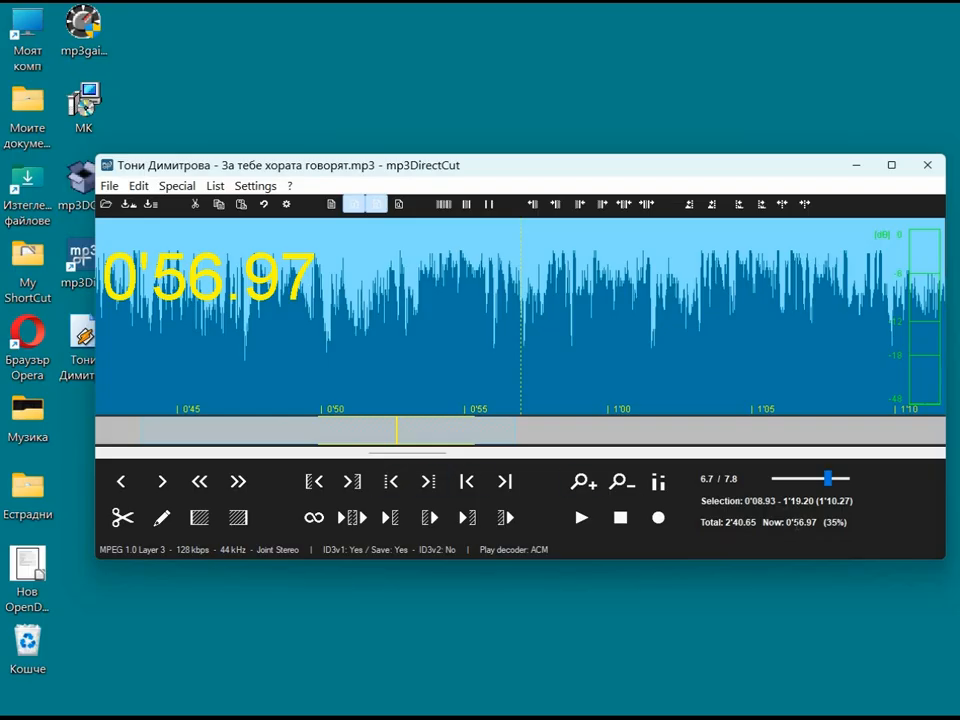
# Step: Move the cursor to 1 minute 45 seconds by entering the time as the current position
pyautogui.doubleClick(801, 522)
pyautogui.write('14500')
pyautogui.press('BackSpace')
pyautogui.press('BackSpace')
pyautogui.press('BackSpace')
pyautogui.press('Return')
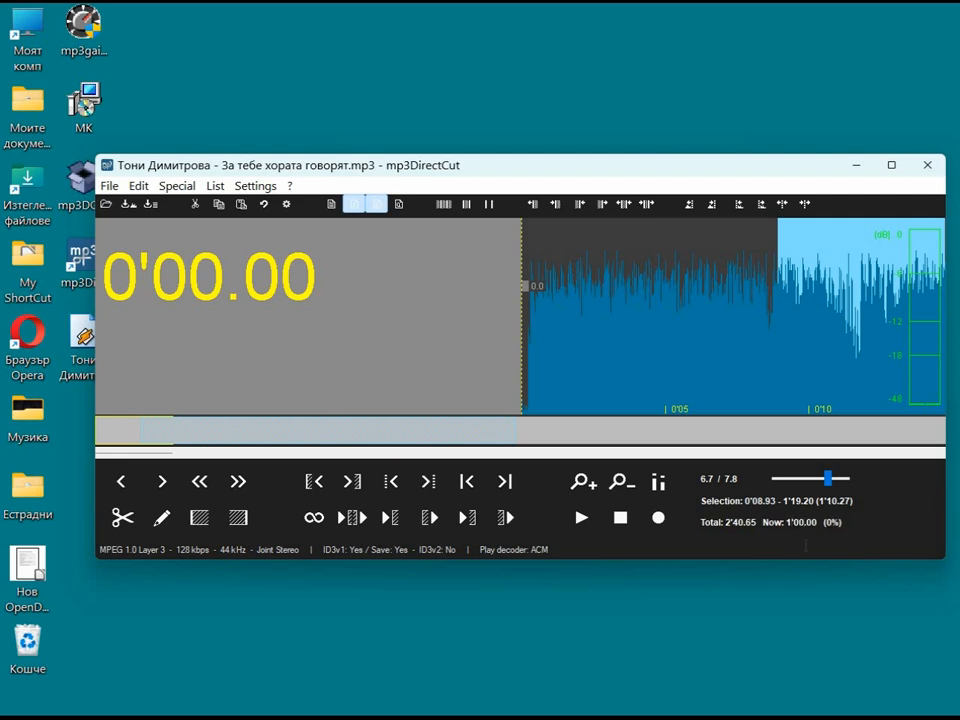
pyautogui.press('BackSpace')
pyautogui.press('BackSpace')
pyautogui.write('45')
pyautogui.press('Return')
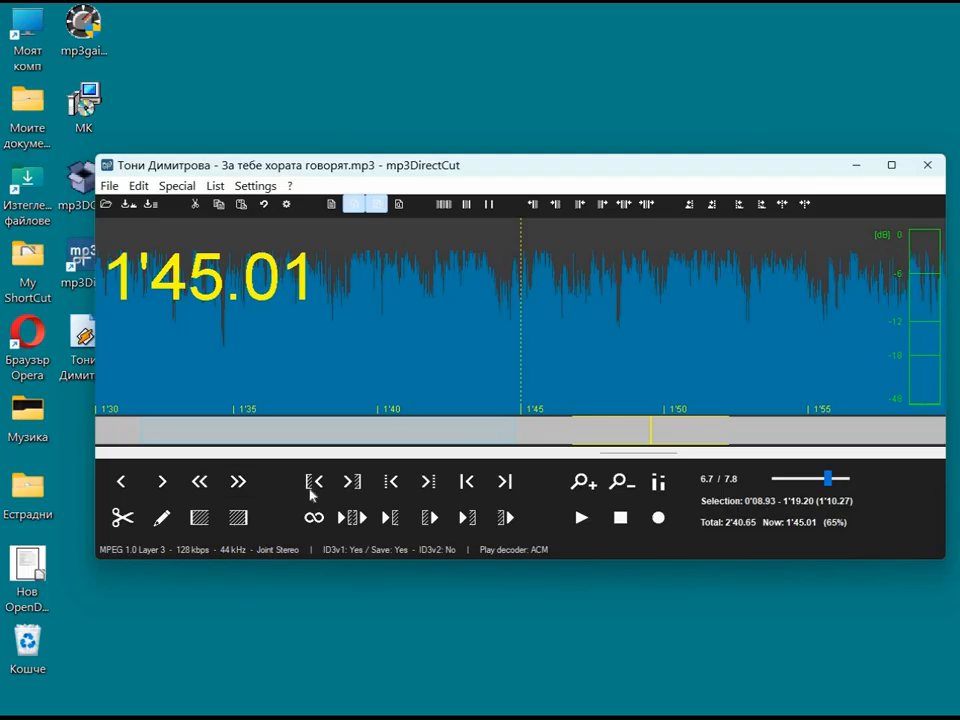
# Step: Return the cursor to the beginning of the song and set the selection start there at 0'00.00
pyautogui.click(316, 485)
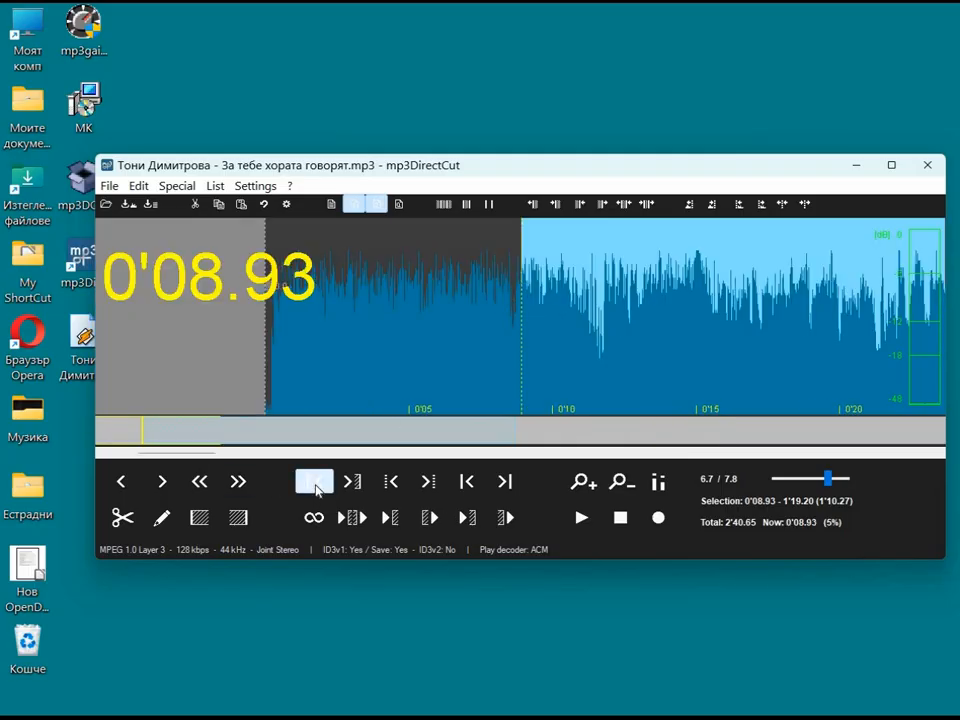
pyautogui.click(110, 432)
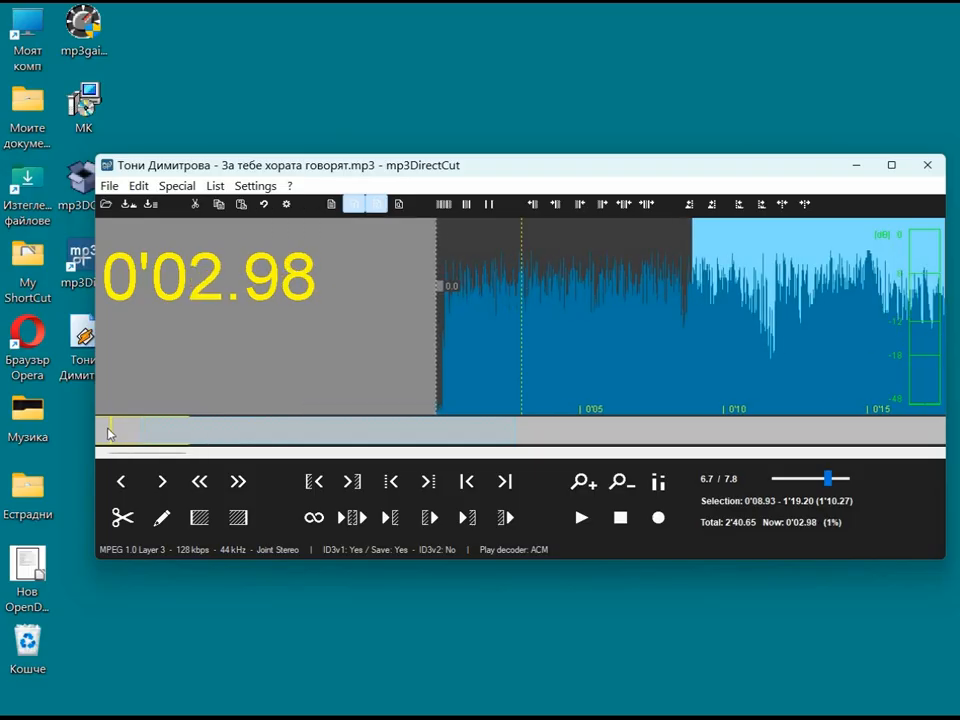
pyautogui.moveTo(110, 432); pyautogui.dragTo(90, 432)
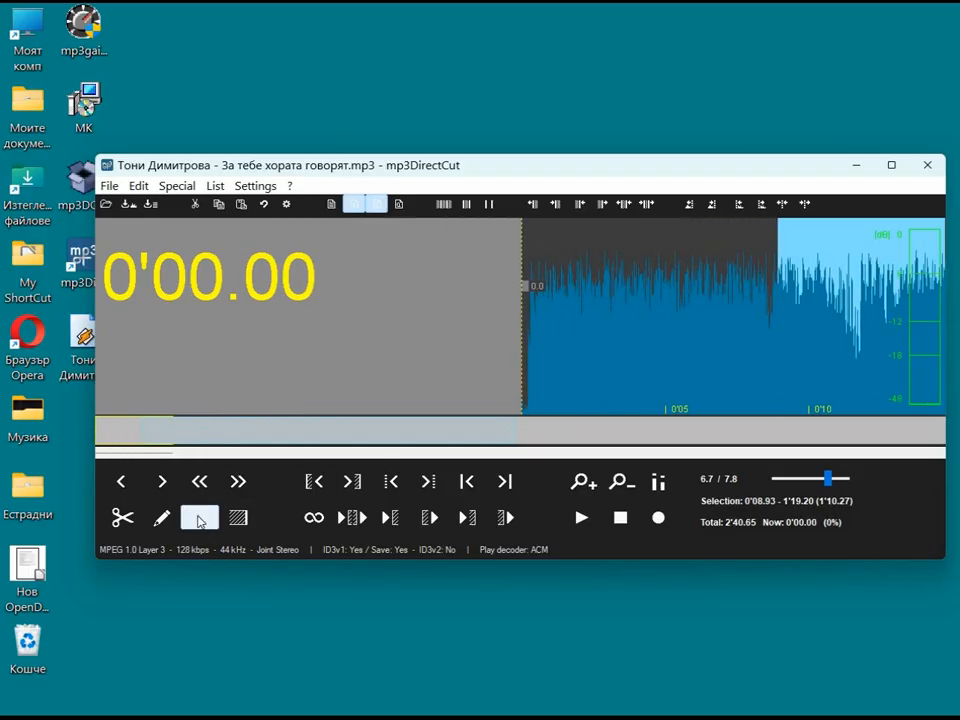
pyautogui.click(200, 519)
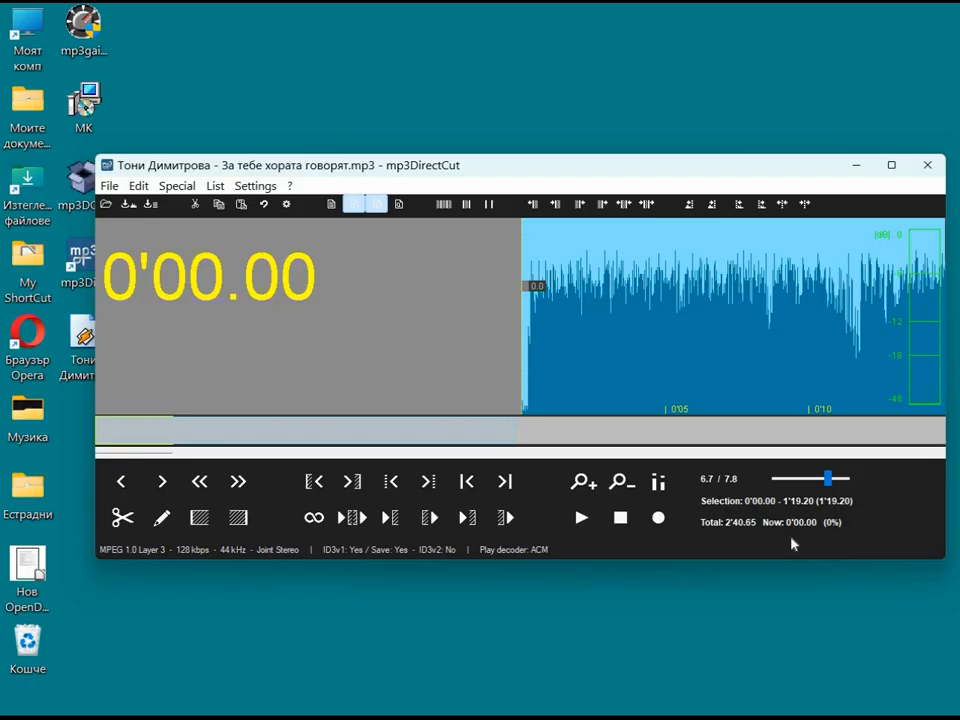
# Step: Set the selection end at the entered cursor time of 50 seconds and shorten it in the waveform to about 0'42.34
pyautogui.press('Delete')
pyautogui.press('Delete')
pyautogui.write('50')
pyautogui.press('Return')
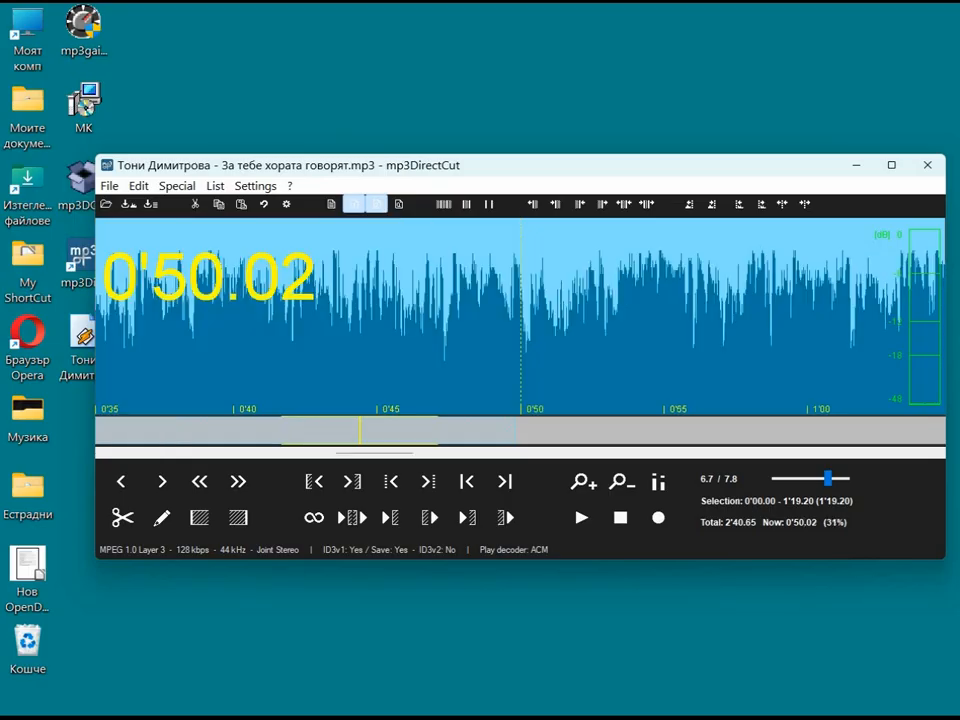
pyautogui.click(249, 526)
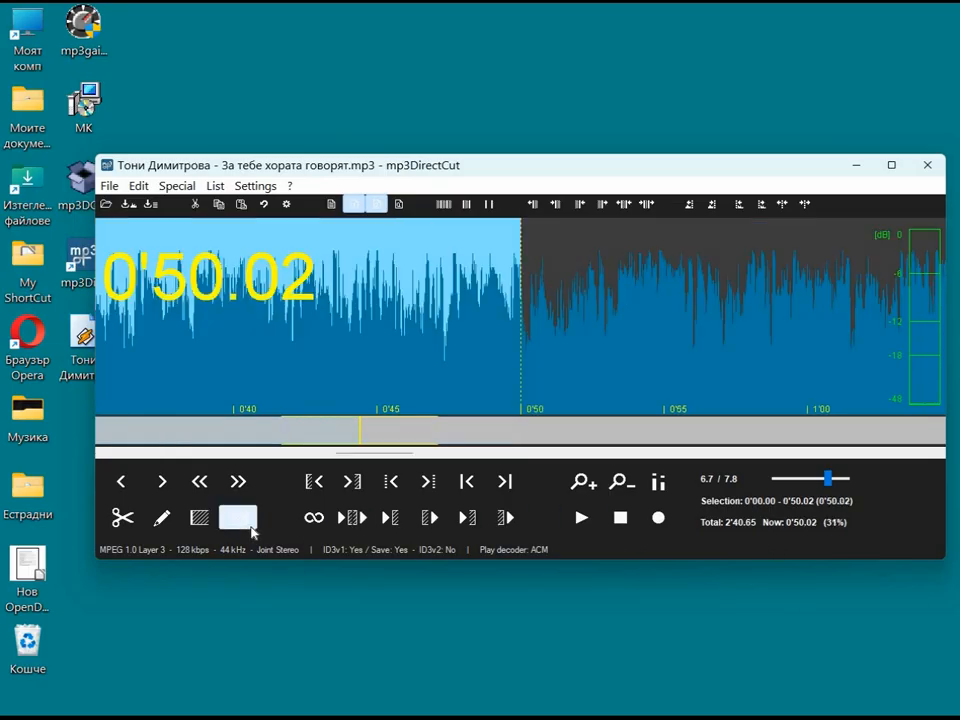
pyautogui.keyDown('shift'); pyautogui.click(300, 308); pyautogui.keyUp('shift')
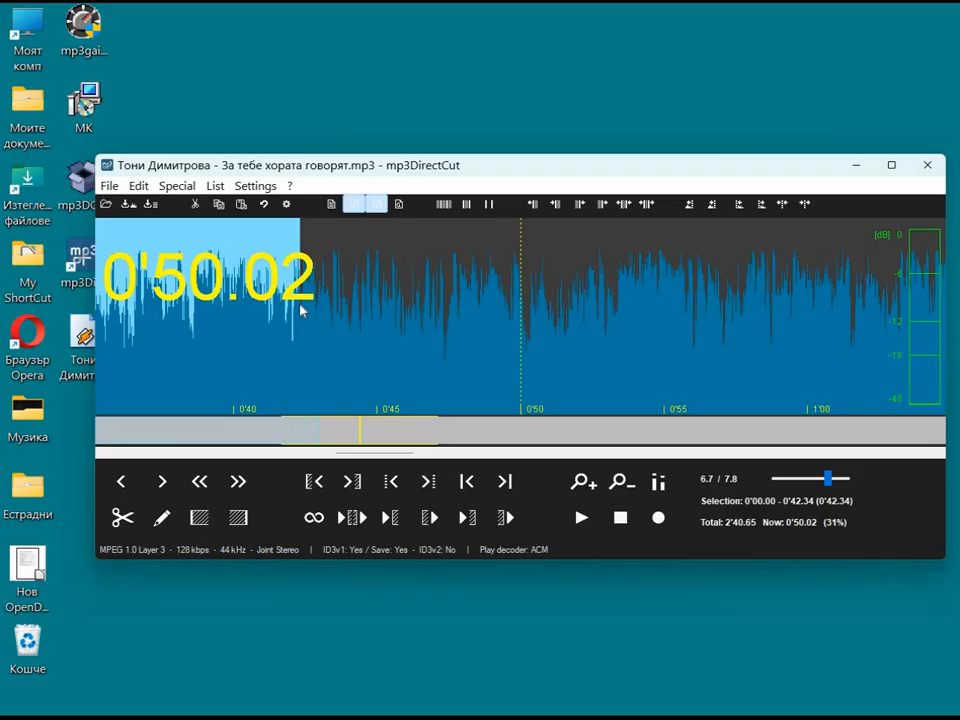
# Step: Collapse the selection to a single point at about 0'42.32 in the waveform and try to save the selection
pyautogui.click(300, 308)
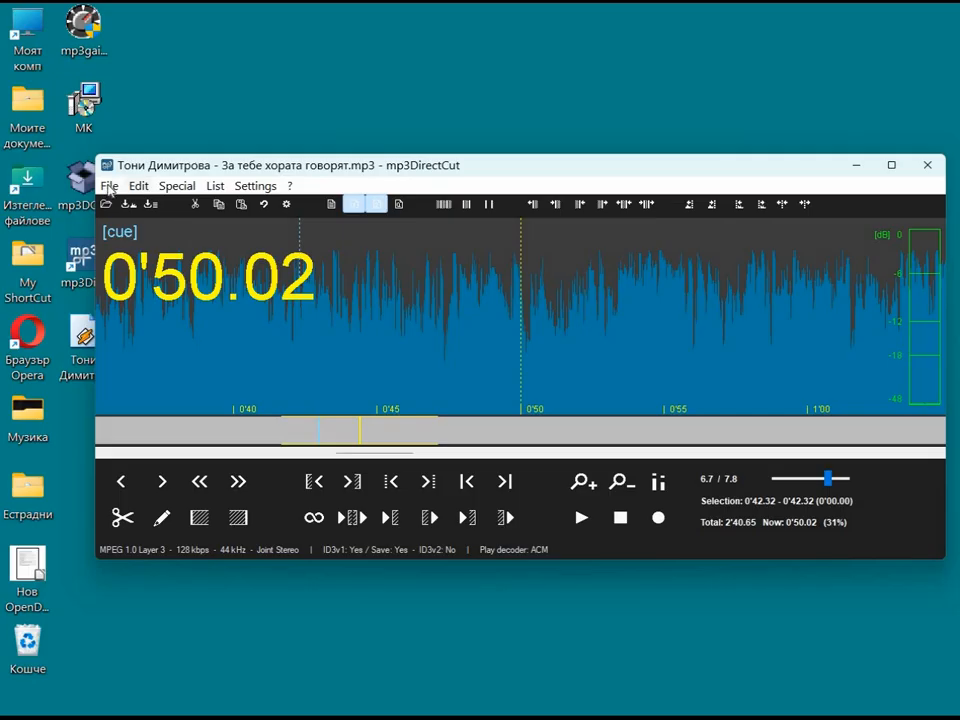
pyautogui.click(108, 186)
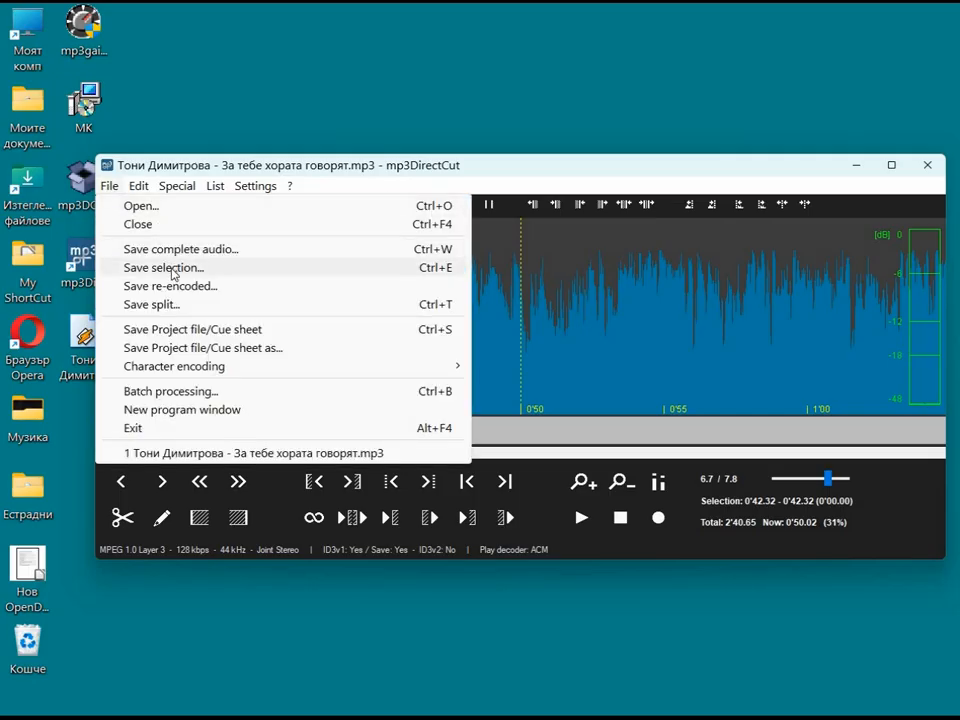
pyautogui.click(178, 268)
pyautogui.click(556, 421)
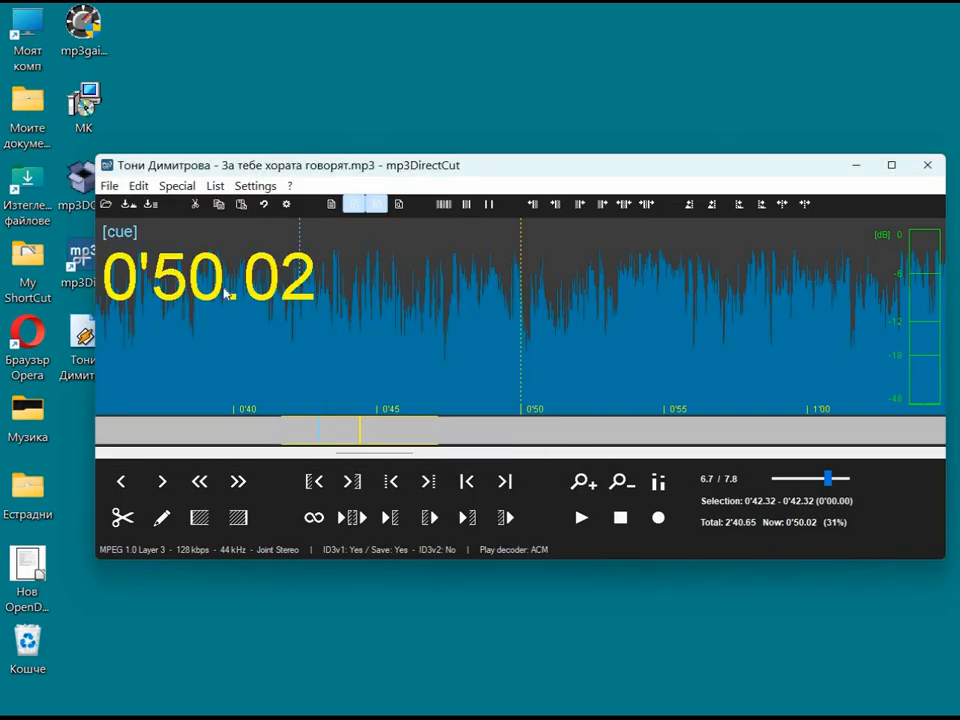
# Step: Select the opening part of the song from 0'00.00 to about 0'39.65, marking the end point in the waveform first
pyautogui.click(225, 296)
pyautogui.click(314, 481)
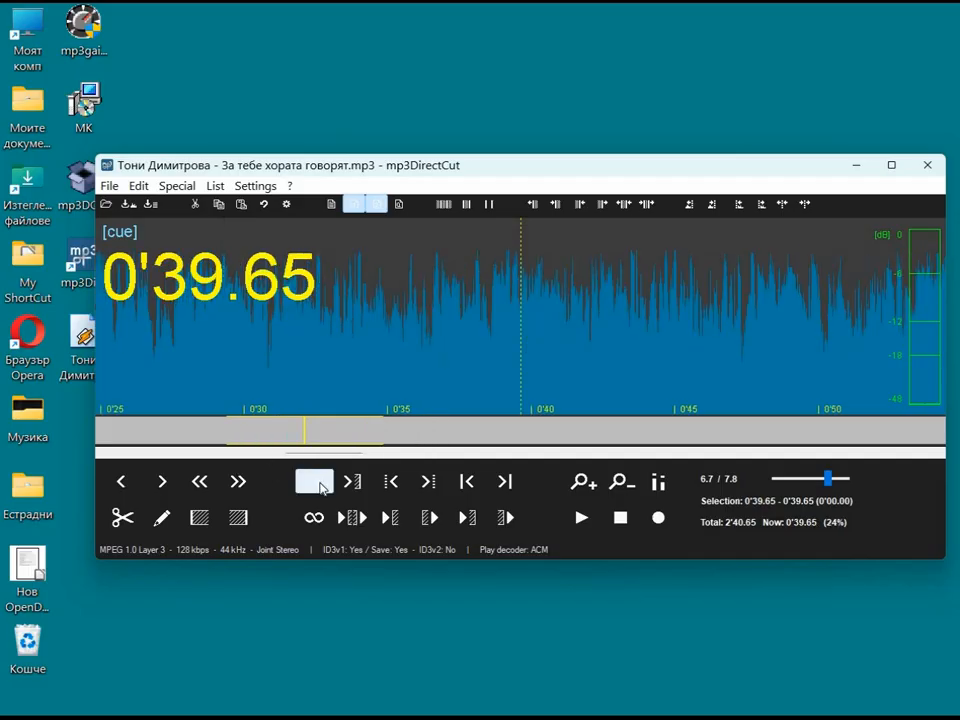
pyautogui.click(134, 486)
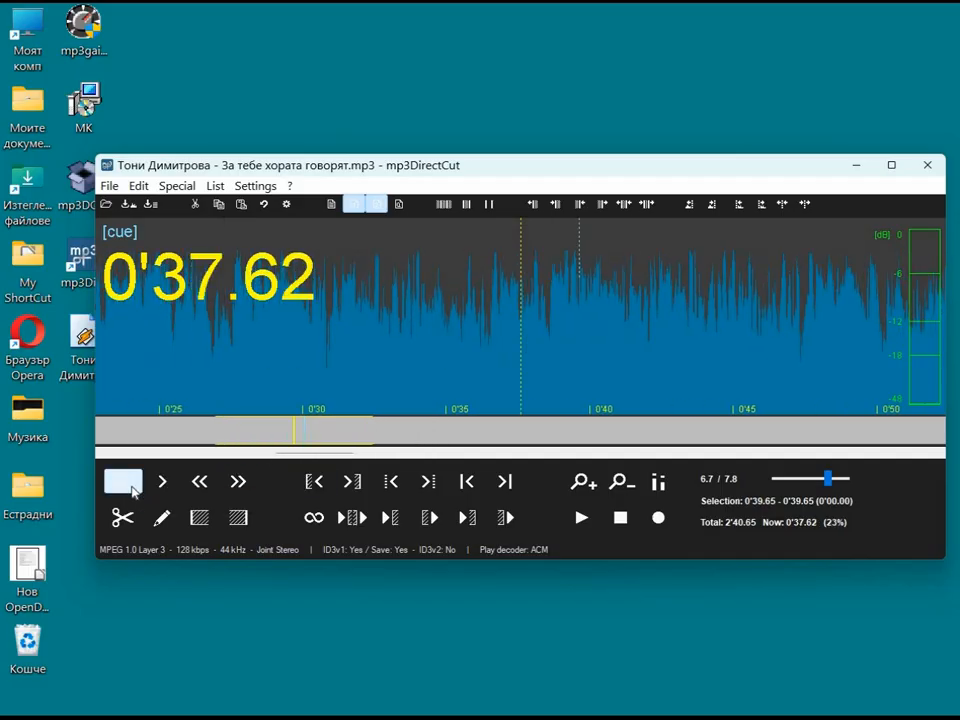
pyautogui.click(134, 486)
pyautogui.click(134, 486)
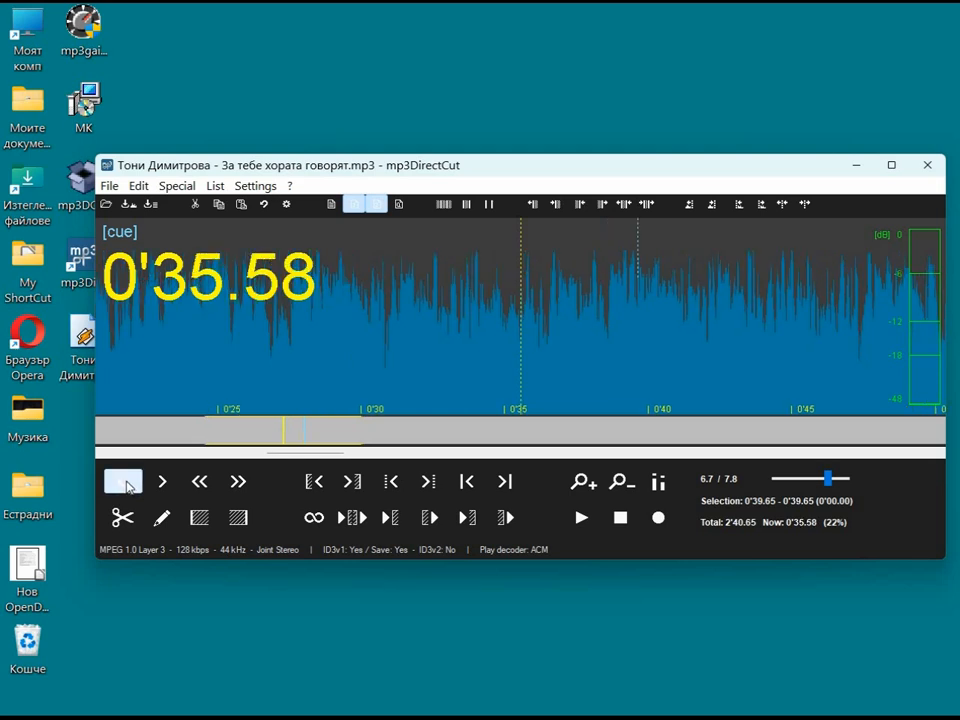
pyautogui.moveTo(212, 425); pyautogui.dragTo(73, 428)
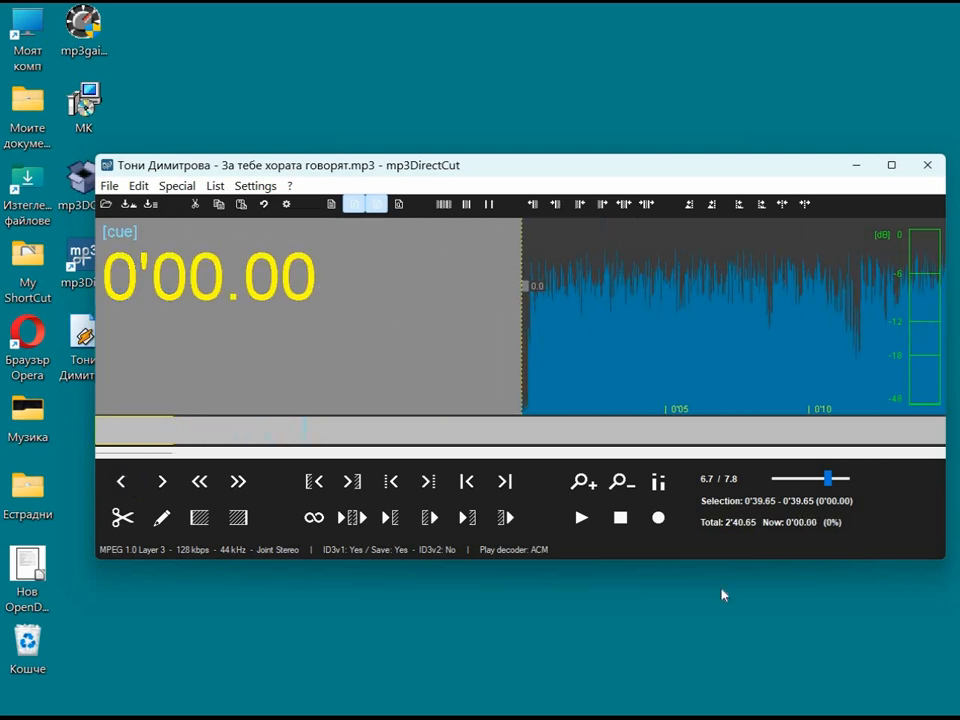
pyautogui.click(198, 519)
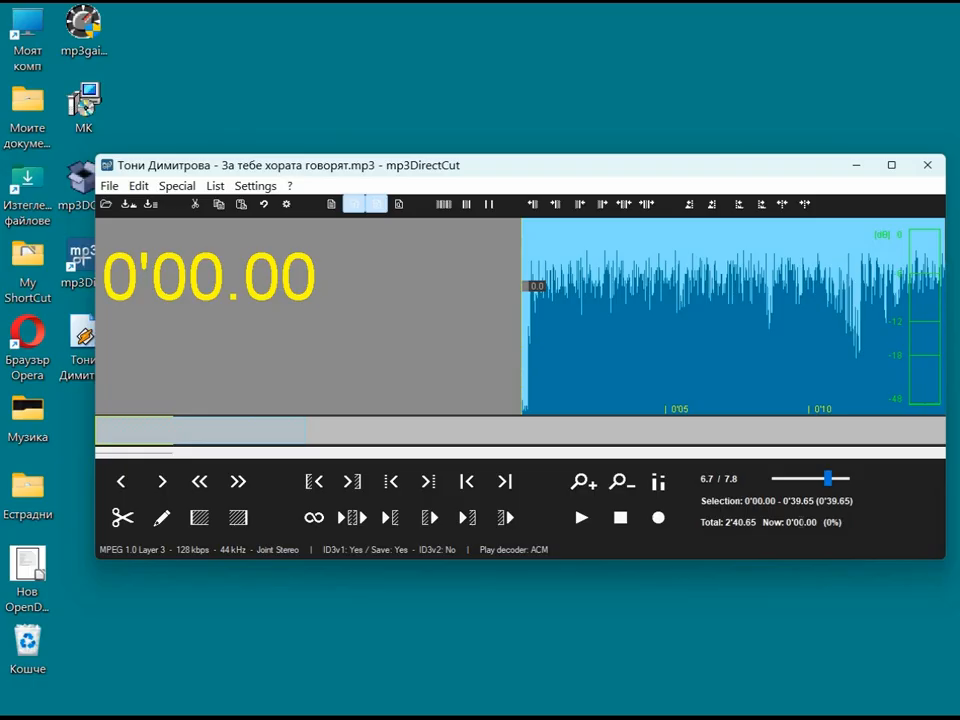
# Step: Move the cursor to 45 seconds by entering the time as the current position
pyautogui.doubleClick(801, 522)
pyautogui.click(803, 522)
pyautogui.press('BackSpace')
pyautogui.press('BackSpace')
pyautogui.write('45')
pyautogui.press('Return')
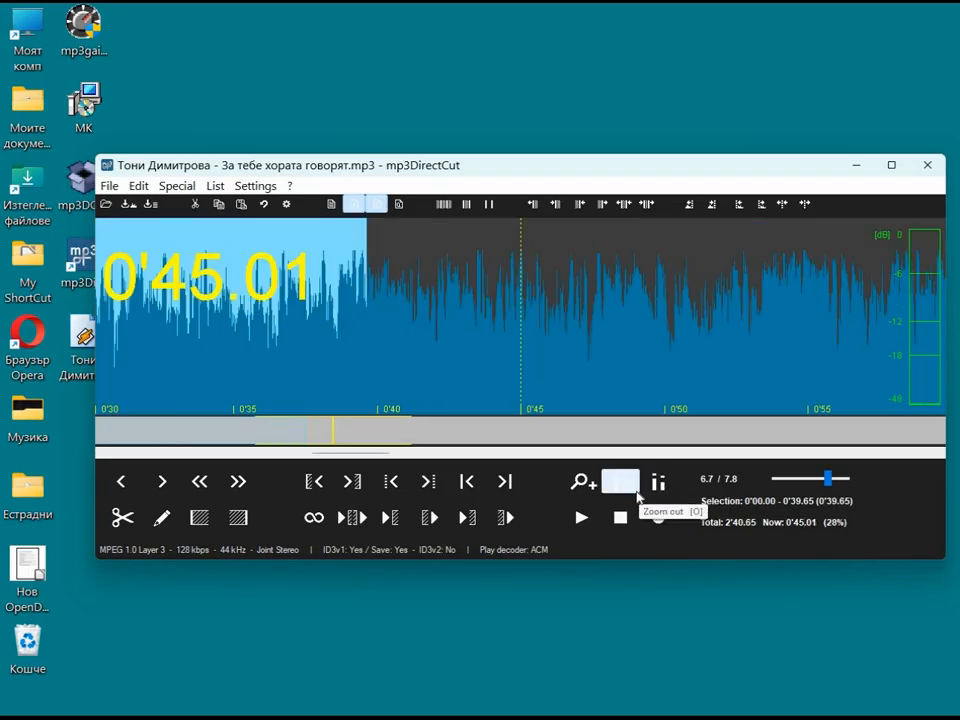
pyautogui.click(109, 187)
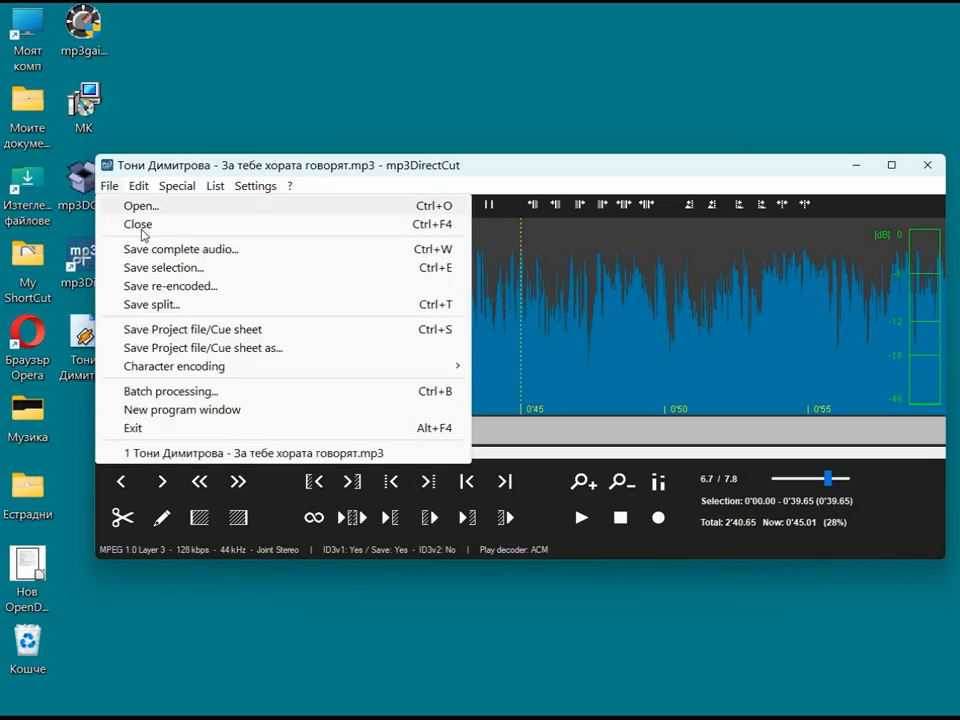
pyautogui.click(161, 270)
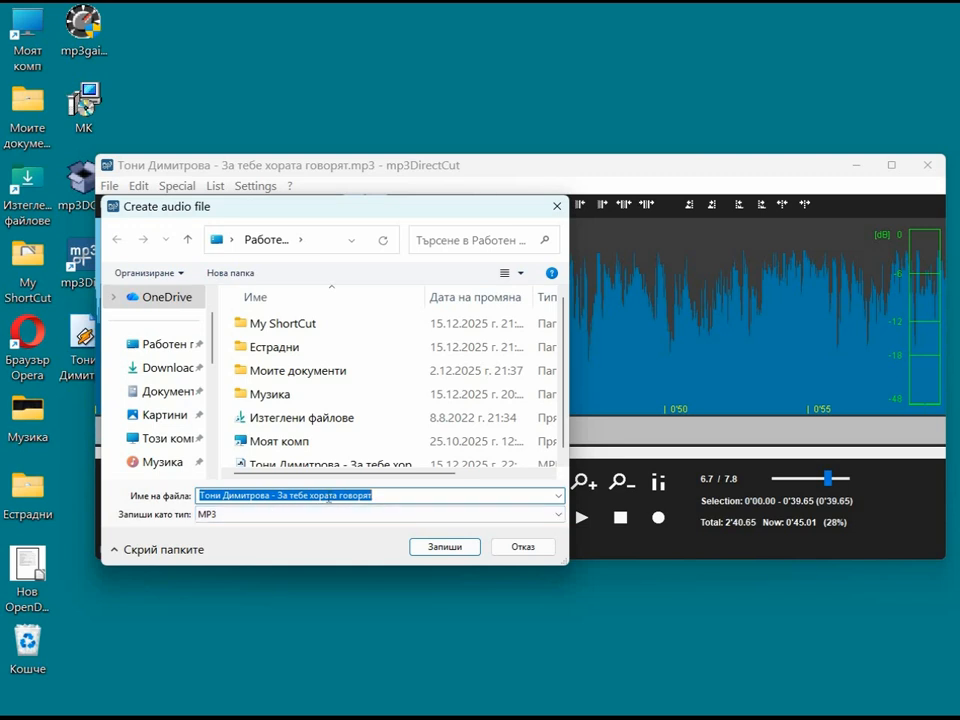
pyautogui.click(524, 546)
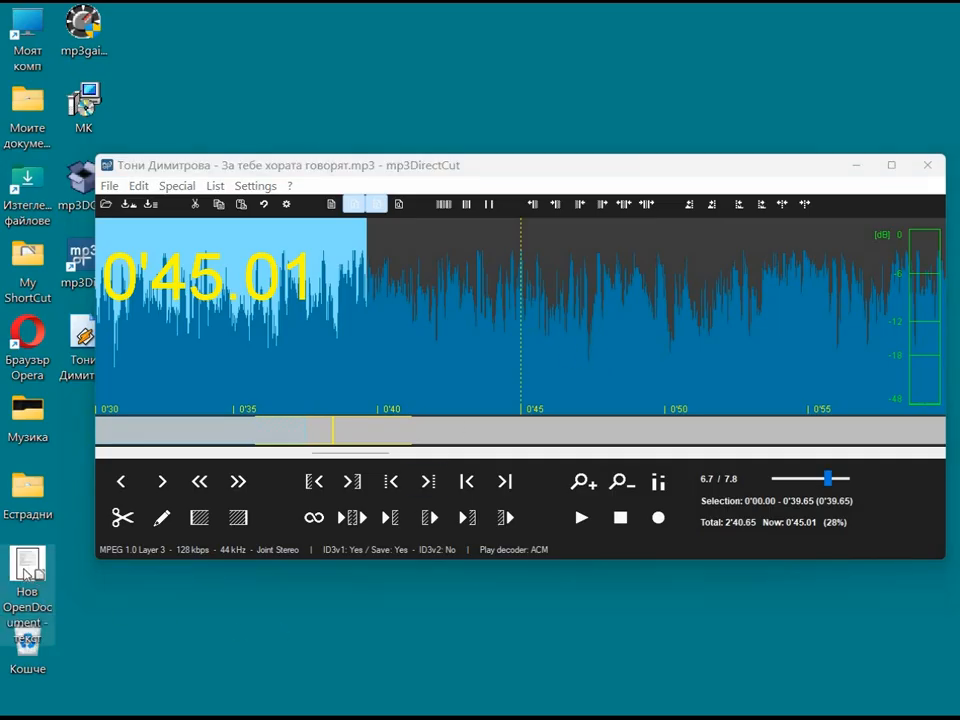
# Step: Open the OpenDocument text file from the desktop in LibreOffice Writer and read the list of other mp3DirectCut functions
pyautogui.click(30, 570)
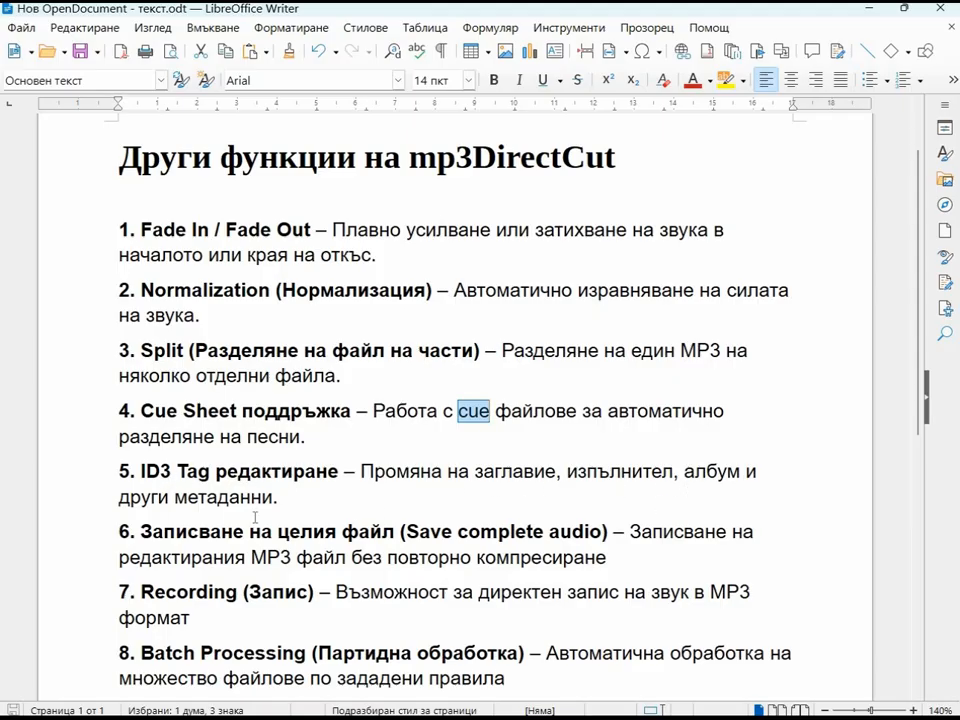
pyautogui.scroll(-2, 550, 500)
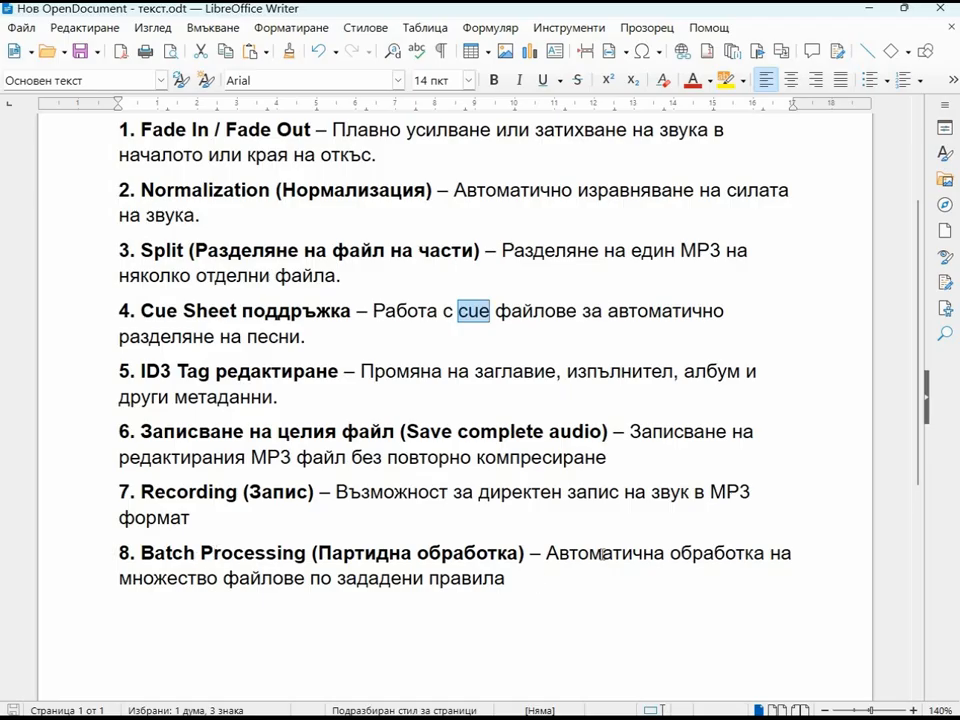
pyautogui.scroll(3, 600, 548)
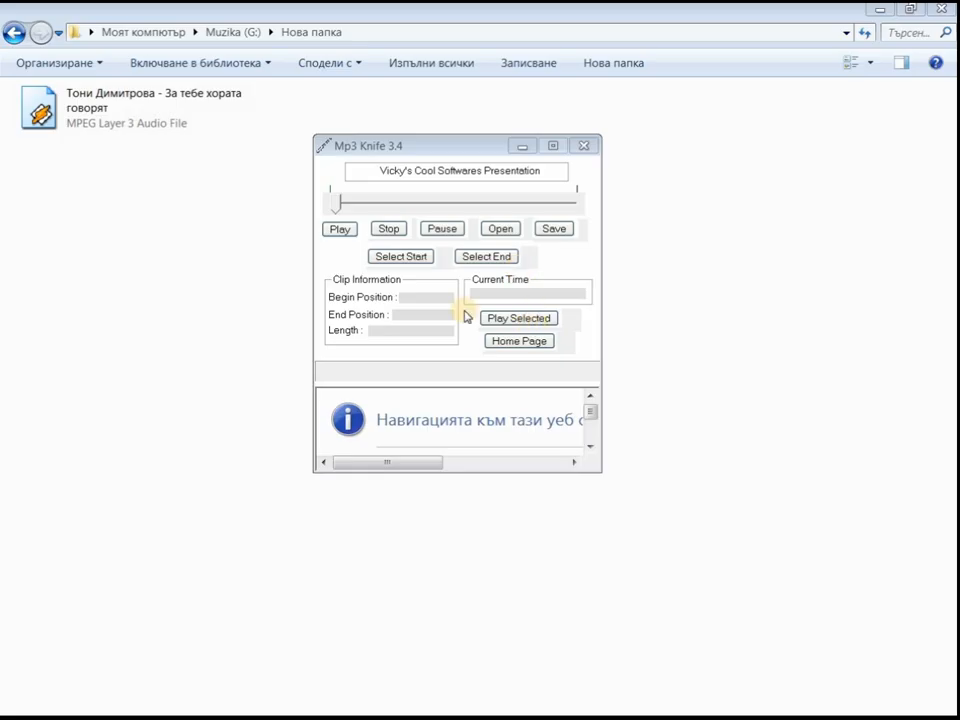
# Step: Open the home page from Mp3 Knife, view the Mp3 Knife product page, and return to the Mp3 Knife program
pyautogui.click(511, 343)
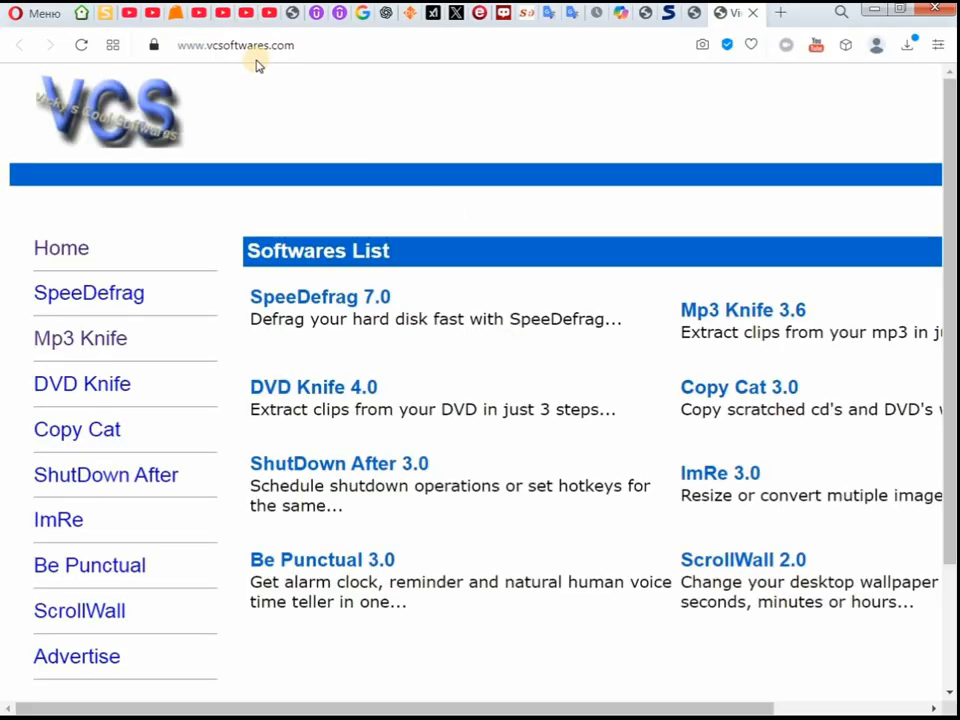
pyautogui.click(96, 348)
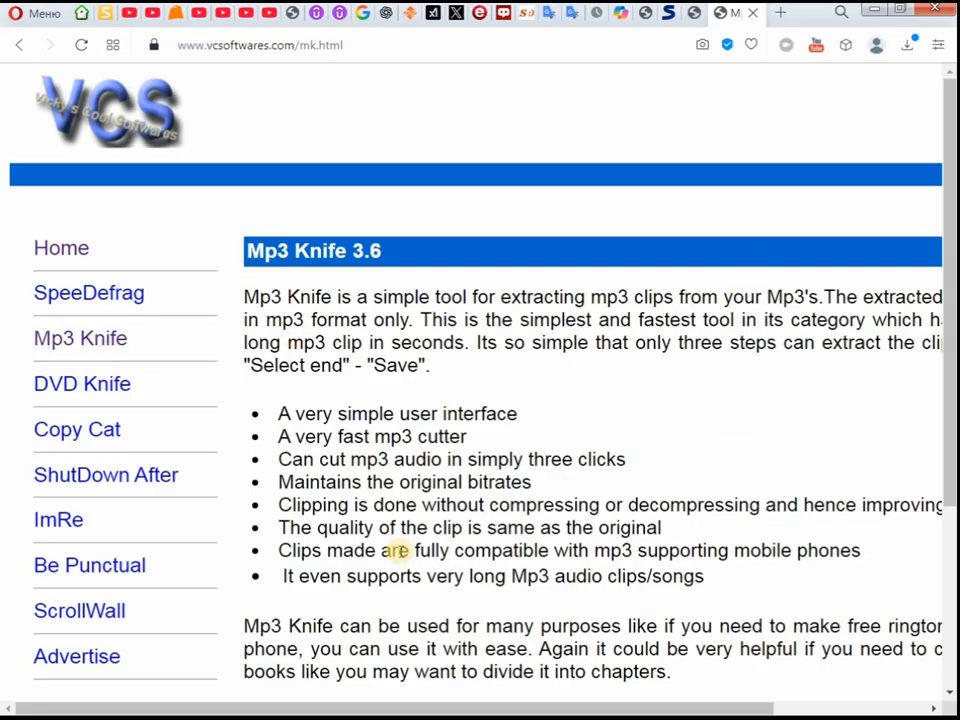
pyautogui.hotkey('alt', 'Tab')
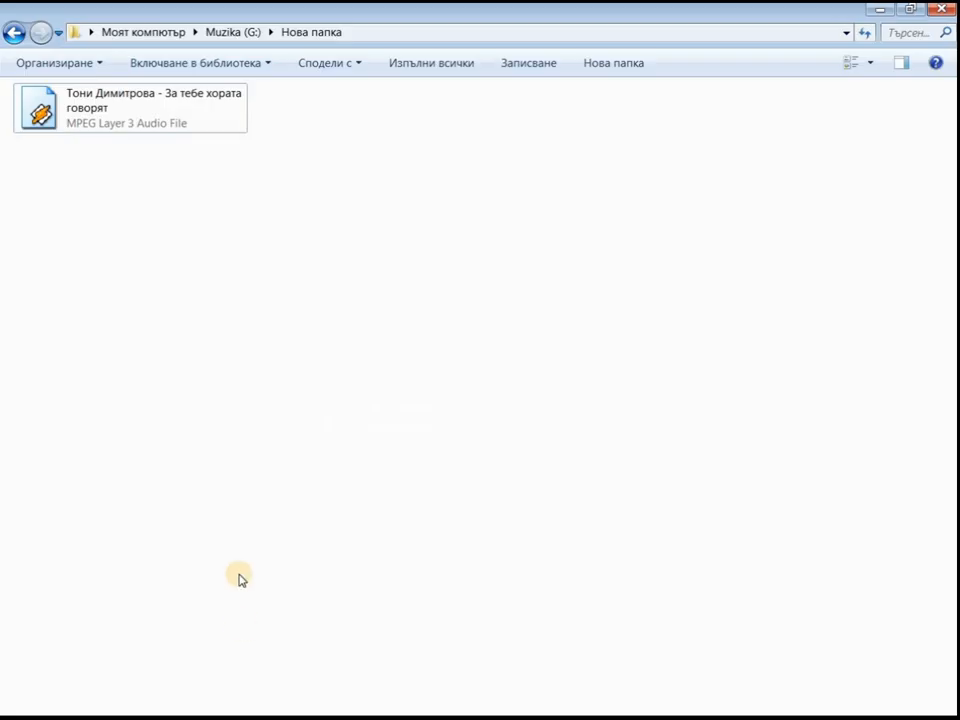
pyautogui.hotkey('alt', 'Tab')
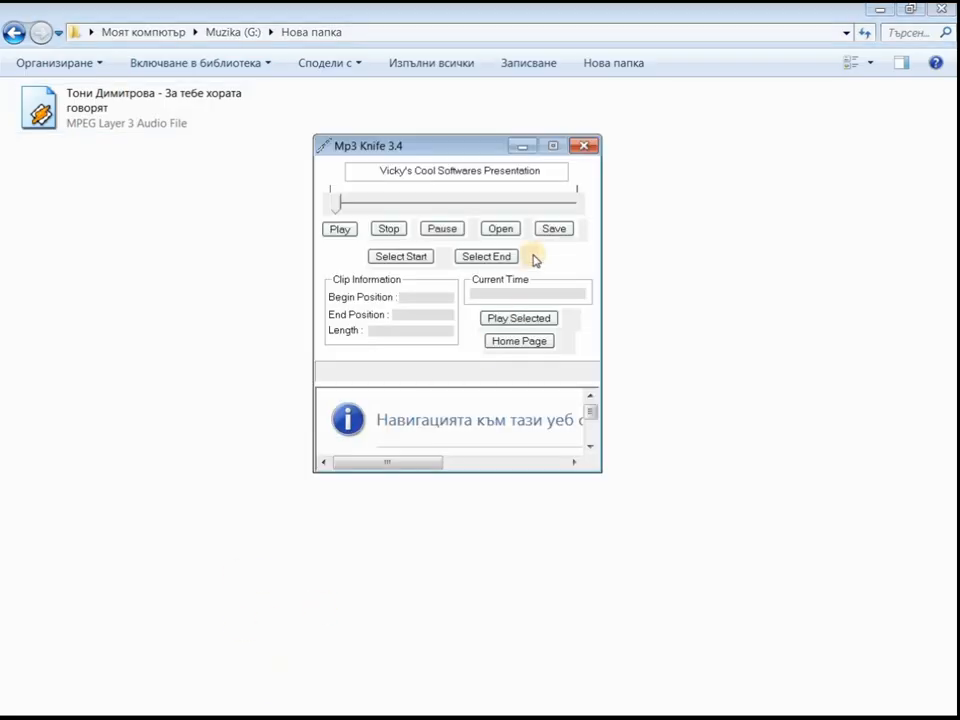
# Step: Open the MP3 song "За тебе хората говорят" from Нова папка in Mp3 Knife
pyautogui.click(500, 229)
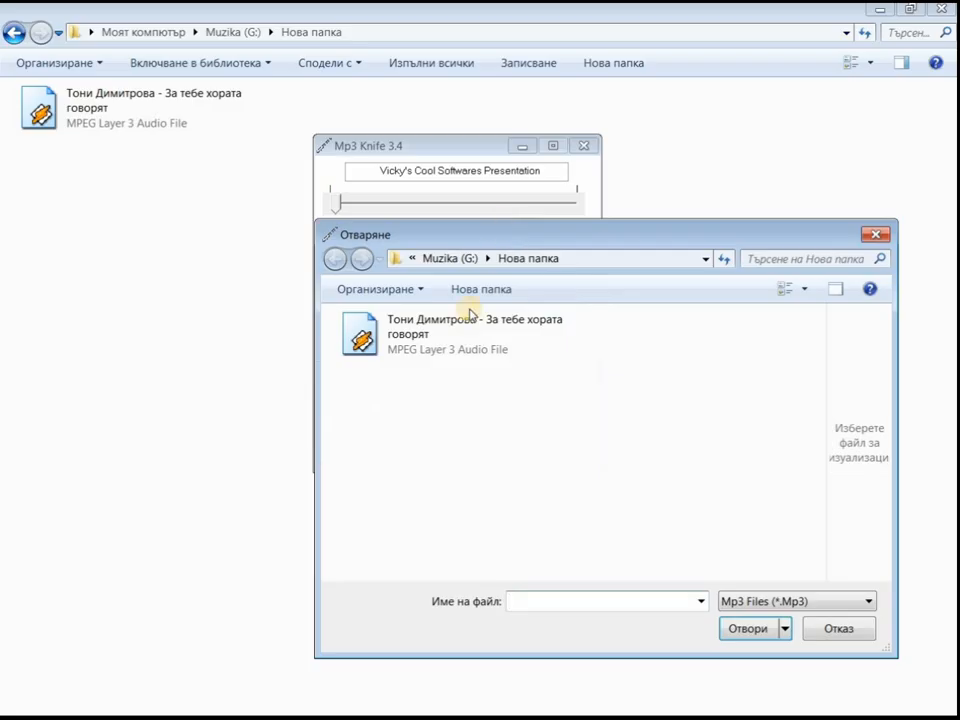
pyautogui.click(401, 356)
pyautogui.click(748, 629)
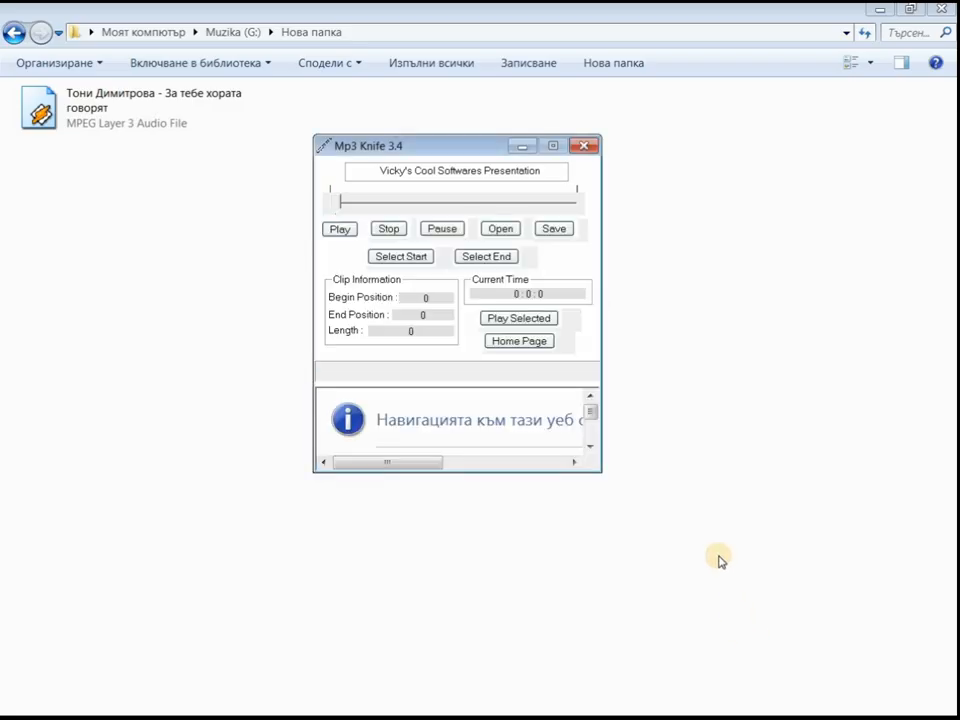
# Step: Play the song from the beginning and mark the start of the clip at 0:0:15
pyautogui.click(396, 230)
pyautogui.click(342, 206)
pyautogui.moveTo(340, 200)
pyautogui.mouseDown()
pyautogui.moveTo(462, 208)
pyautogui.moveTo(326, 212)
pyautogui.mouseUp()
pyautogui.click(336, 234)
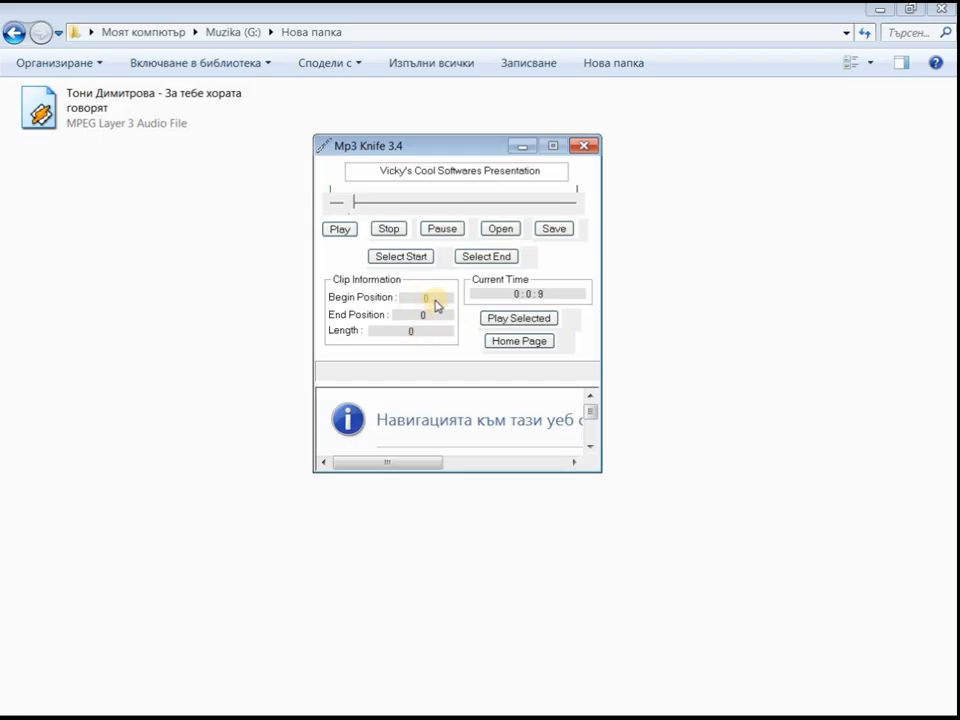
pyautogui.click(389, 258)
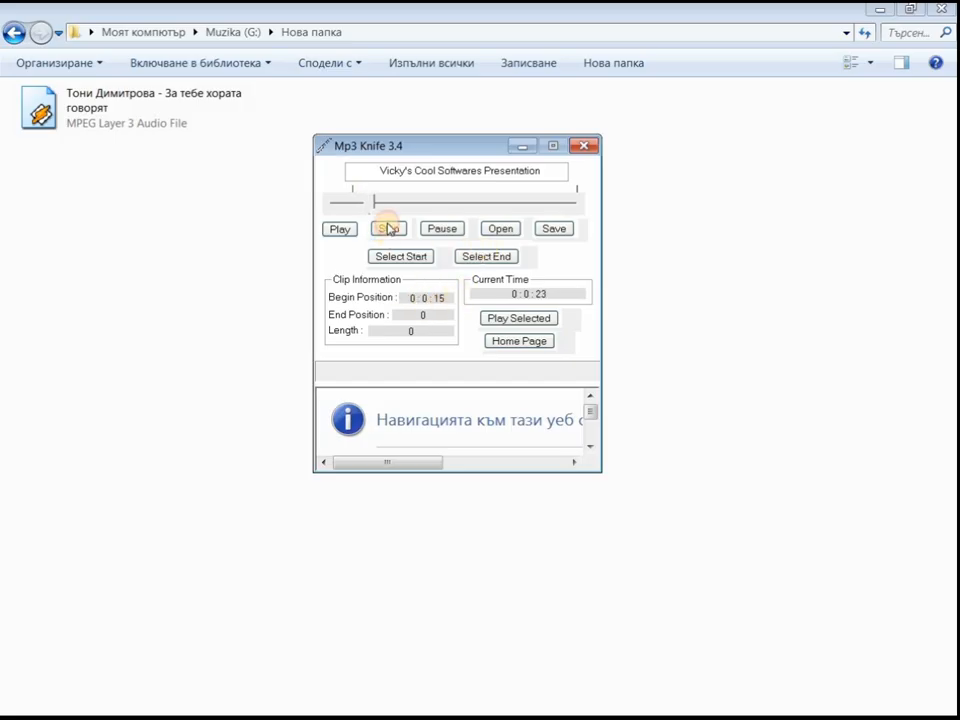
# Step: Mark the end of the clip near the end of the song at 0:2:8 and play the selected part
pyautogui.moveTo(366, 206); pyautogui.dragTo(529, 208)
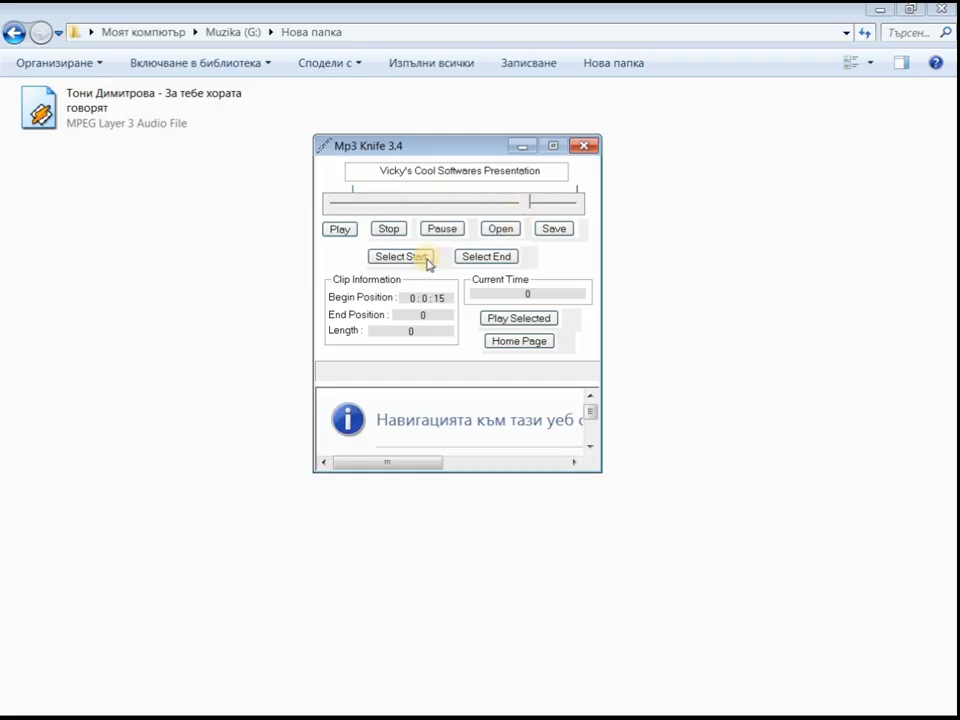
pyautogui.click(476, 261)
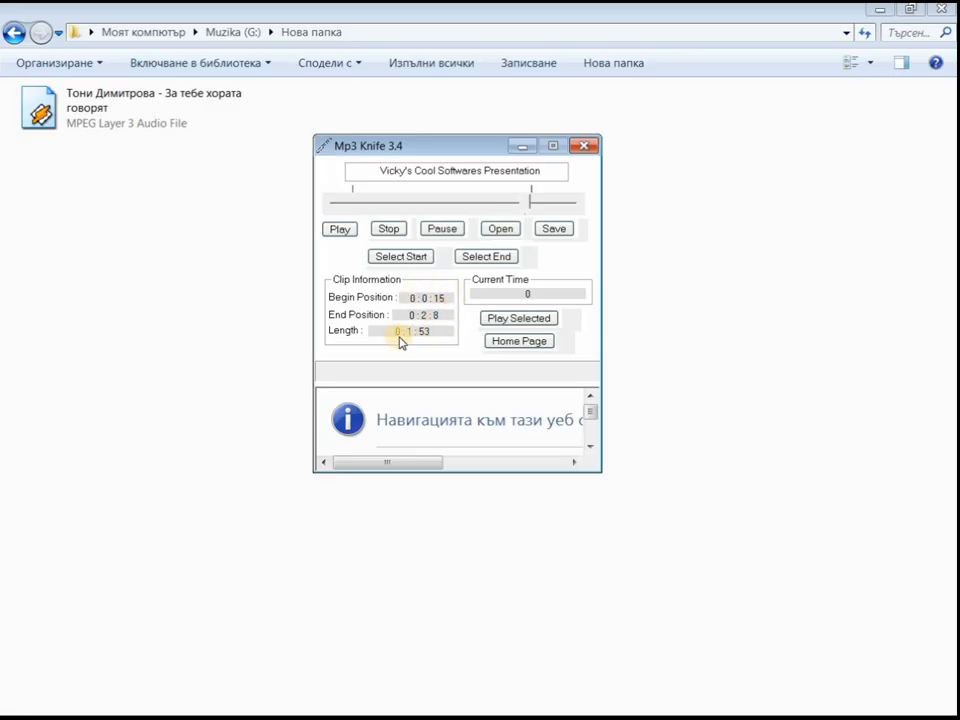
pyautogui.click(497, 320)
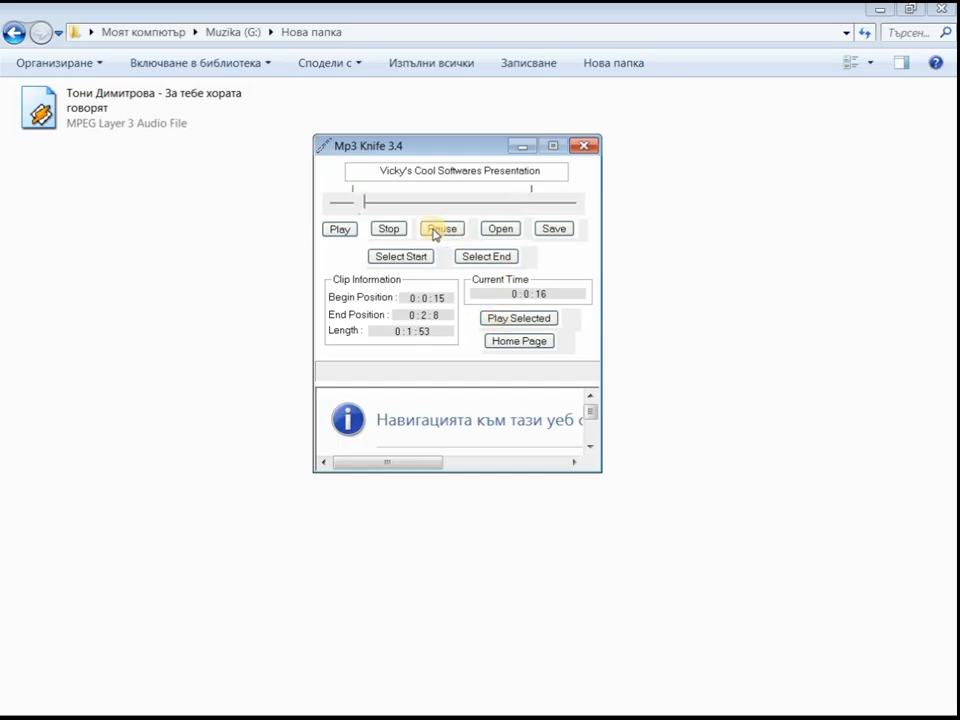
pyautogui.click(515, 318)
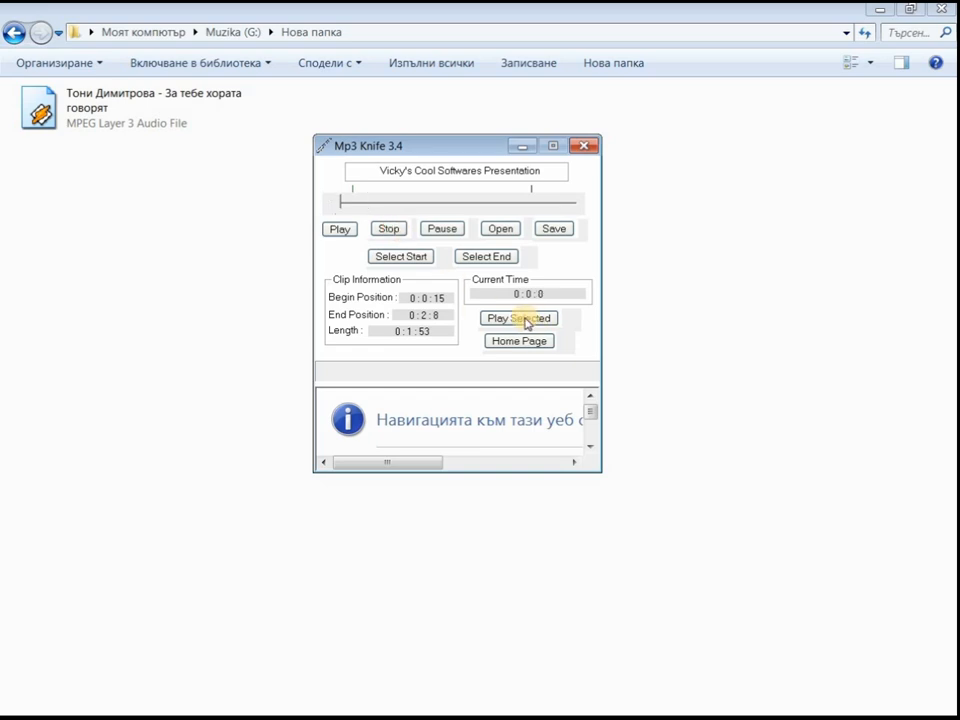
# Step: Save the clip as an MP3 named "част 1" in Нова папка and move the Mp3 Knife window away from the files
pyautogui.click(553, 229)
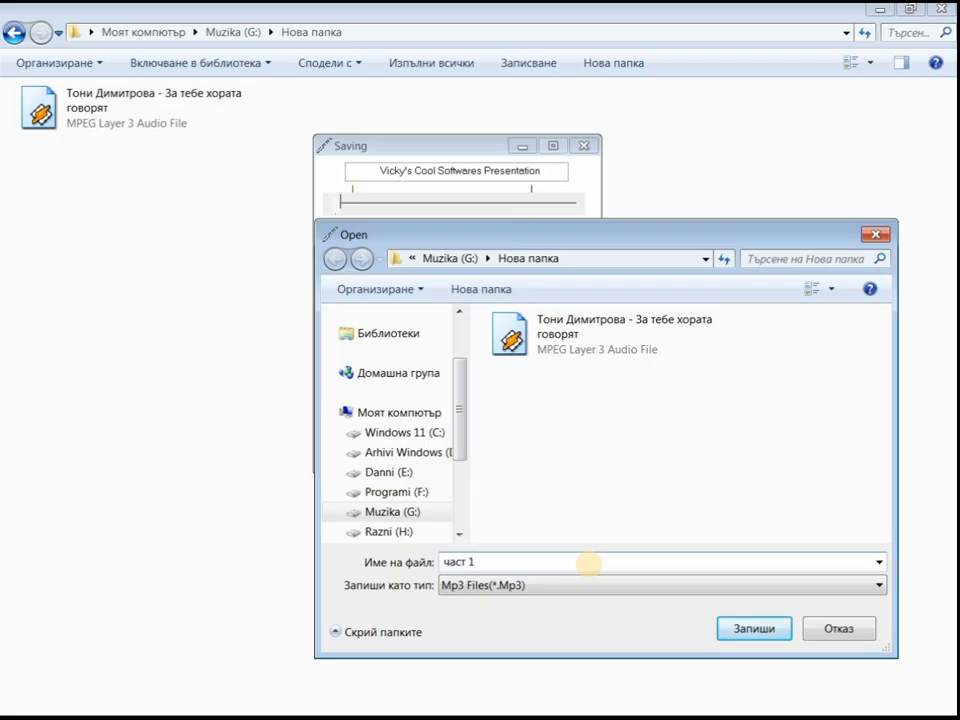
pyautogui.click(758, 628)
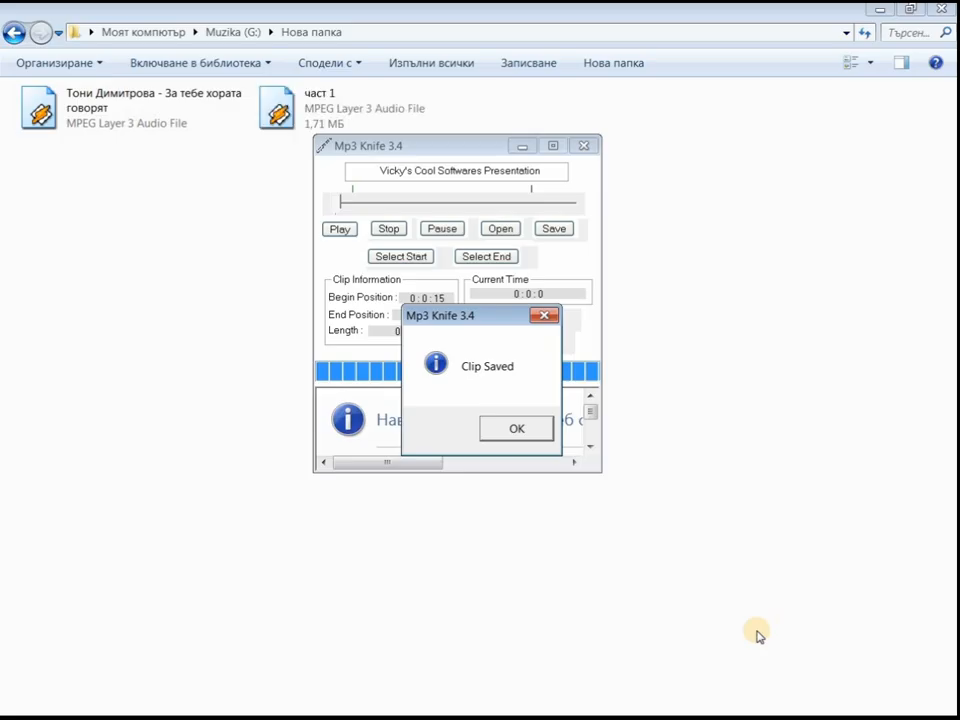
pyautogui.click(516, 441)
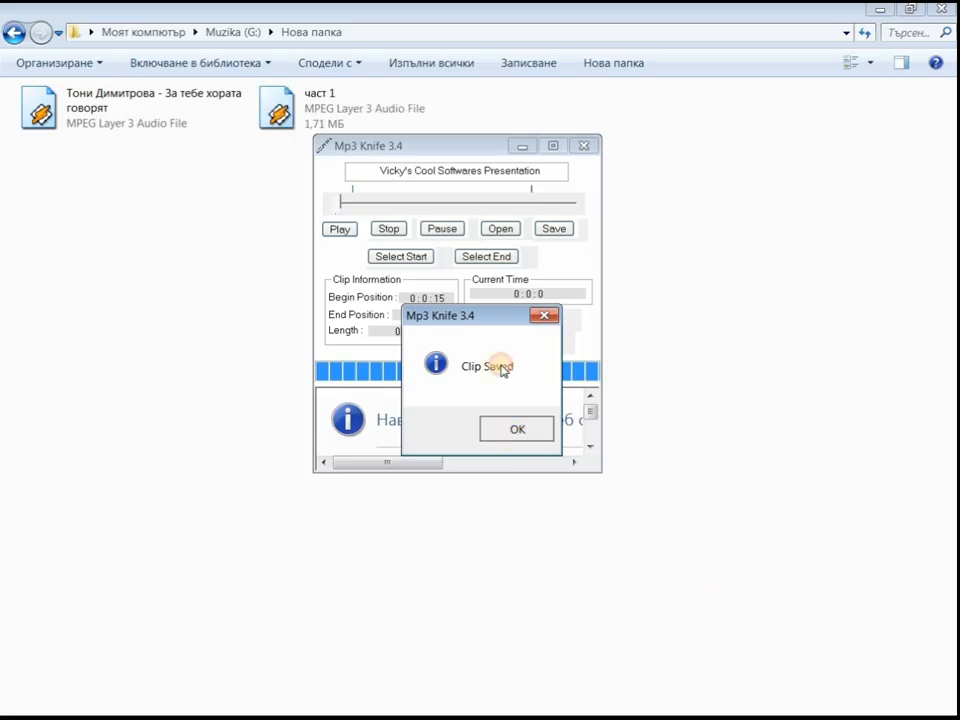
pyautogui.moveTo(474, 152); pyautogui.dragTo(510, 170)
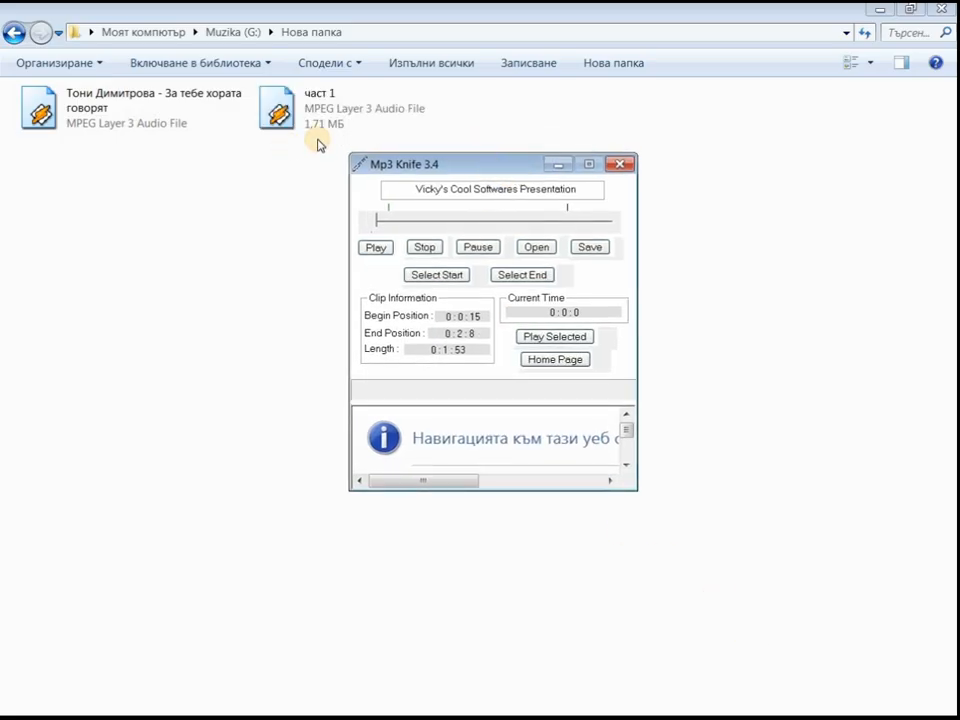